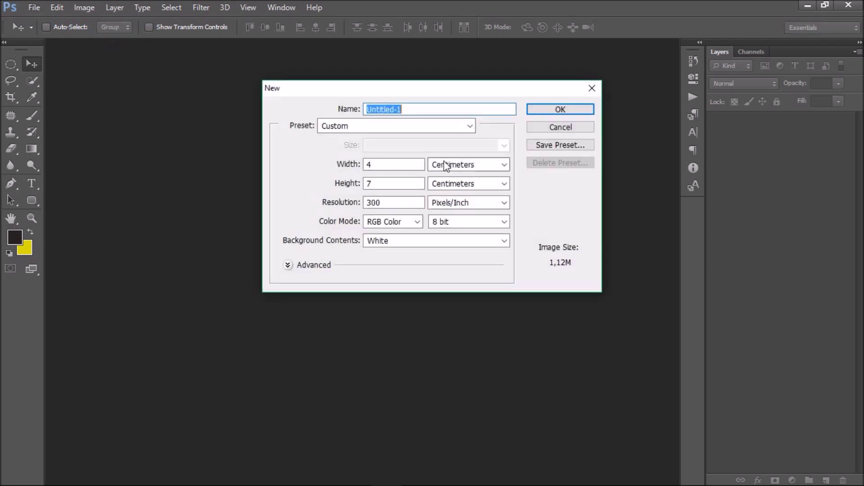
# Create a new 4 × 7 cm document at 300 pixels/inch in RGB Color with a white background.
pyautogui.moveTo(383, 163); pyautogui.dragTo(364, 165)
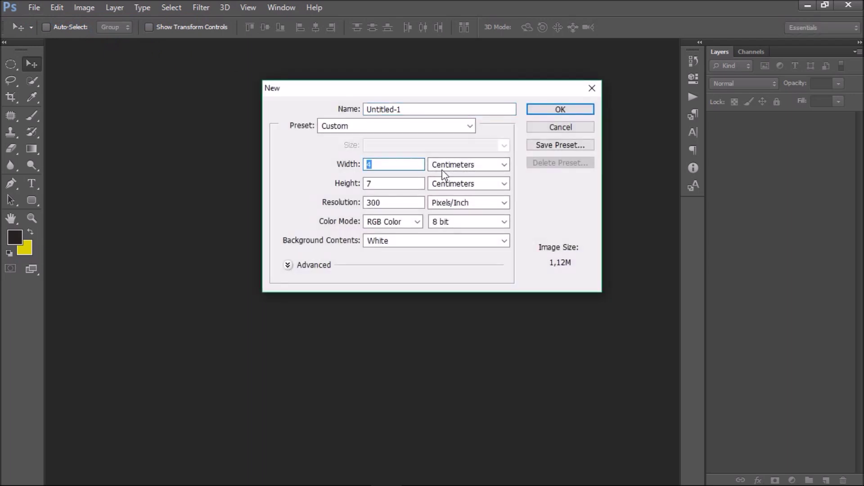
pyautogui.moveTo(382, 185); pyautogui.dragTo(361, 184)
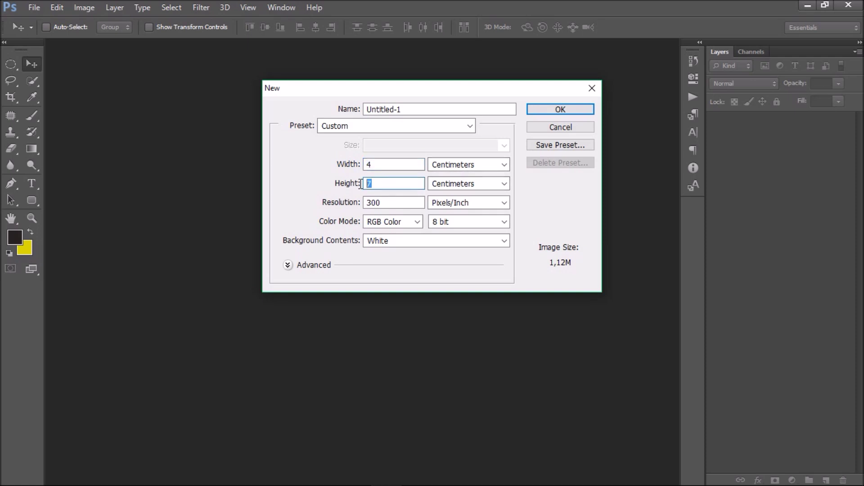
pyautogui.click(577, 113)
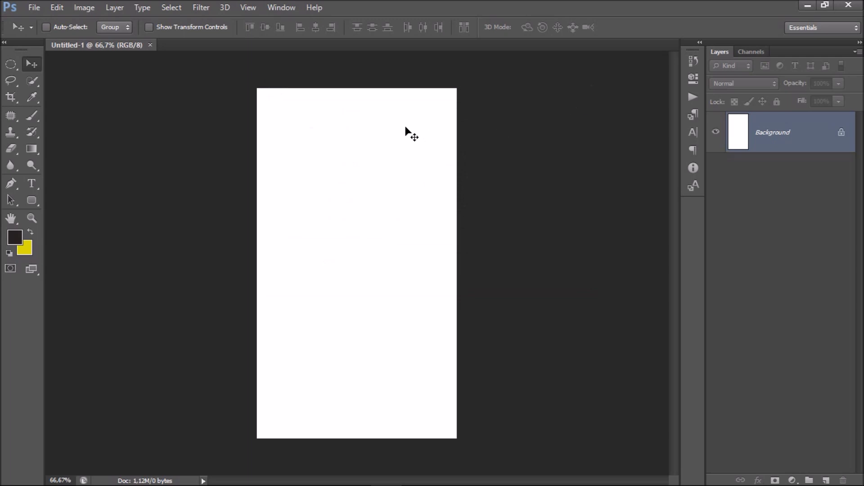
# Add a Solid Color fill layer in light blue (77e4ff) above the white background.
pyautogui.click(793, 480)
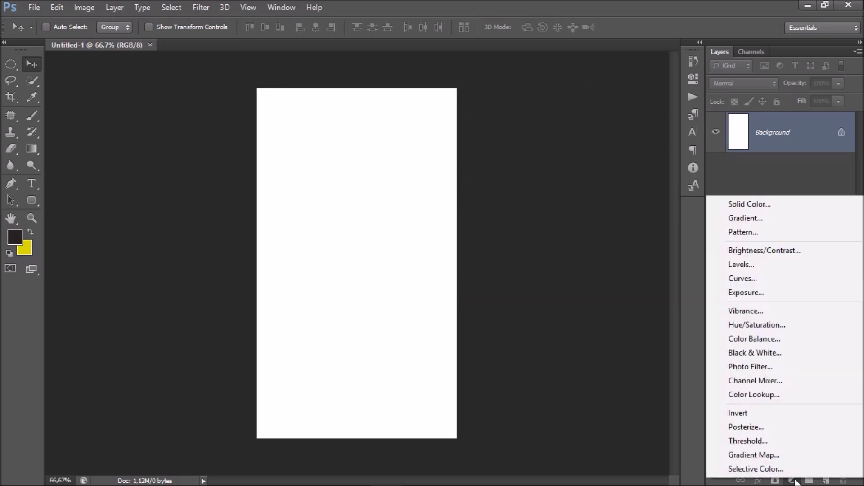
pyautogui.click(818, 209)
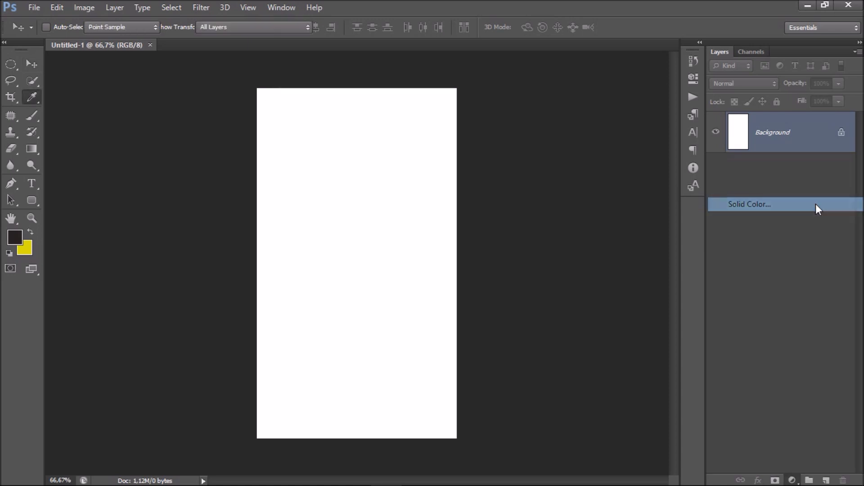
pyautogui.click(627, 198)
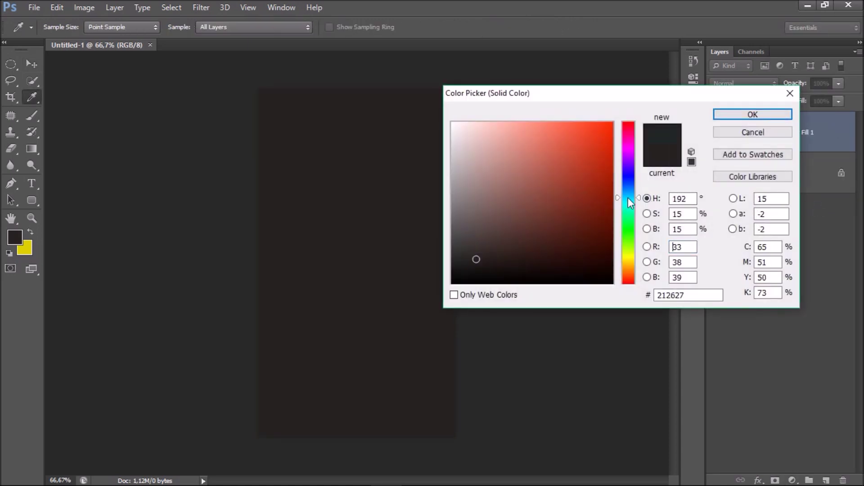
pyautogui.click(578, 124)
pyautogui.moveTo(578, 123); pyautogui.dragTo(538, 121)
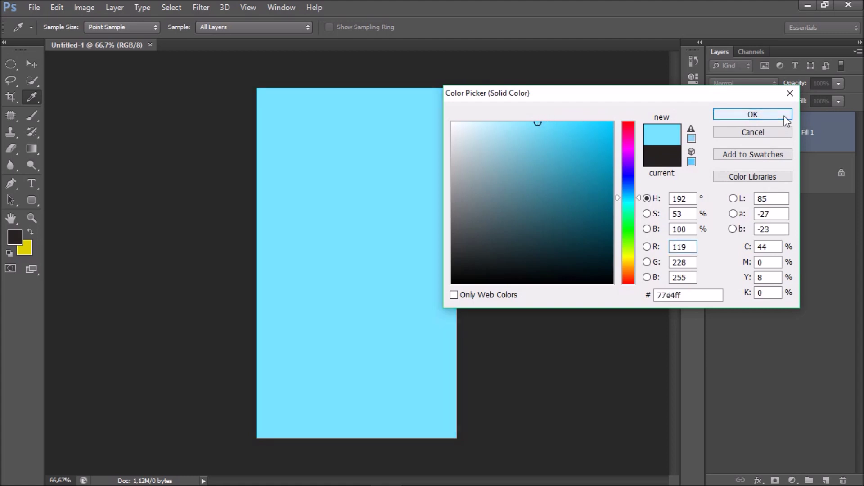
pyautogui.click(753, 115)
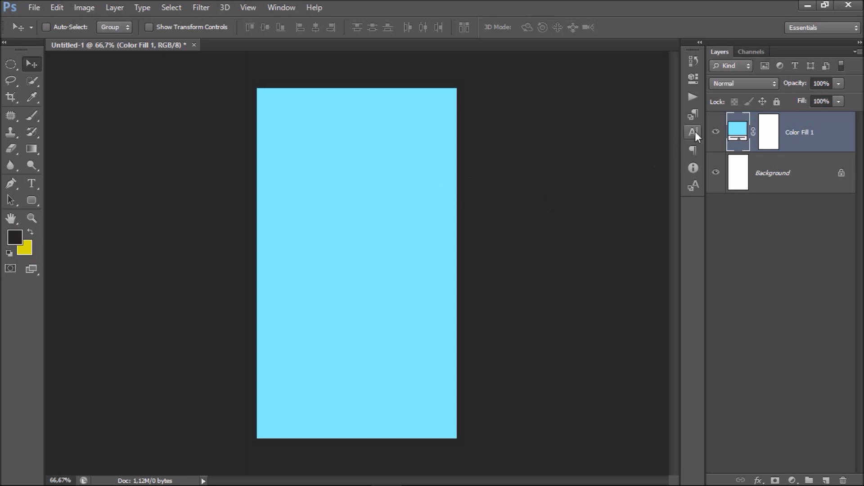
# Add the white, centred text "Orange juice" on two lines and place it near the top middle of the canvas.
pyautogui.click(31, 185)
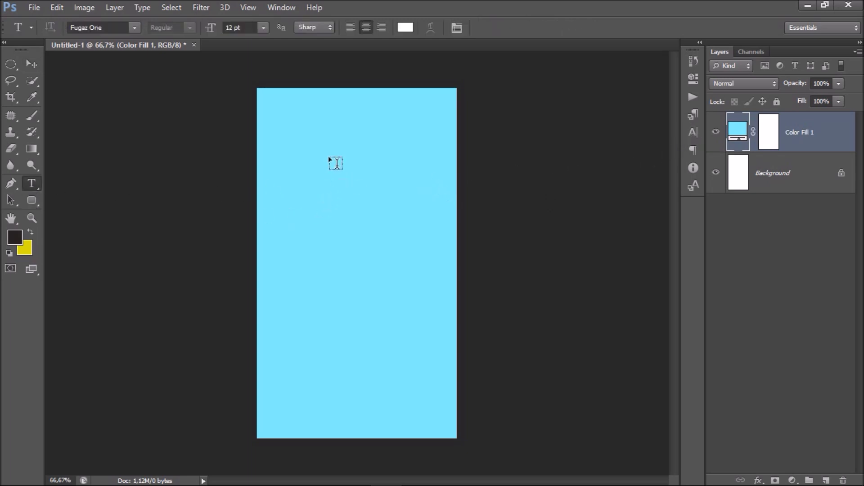
pyautogui.click(292, 120)
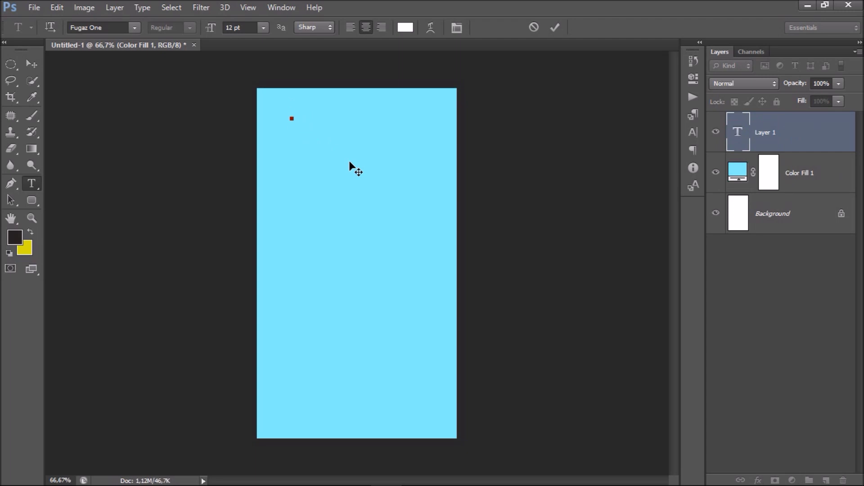
pyautogui.write('QRANGE')
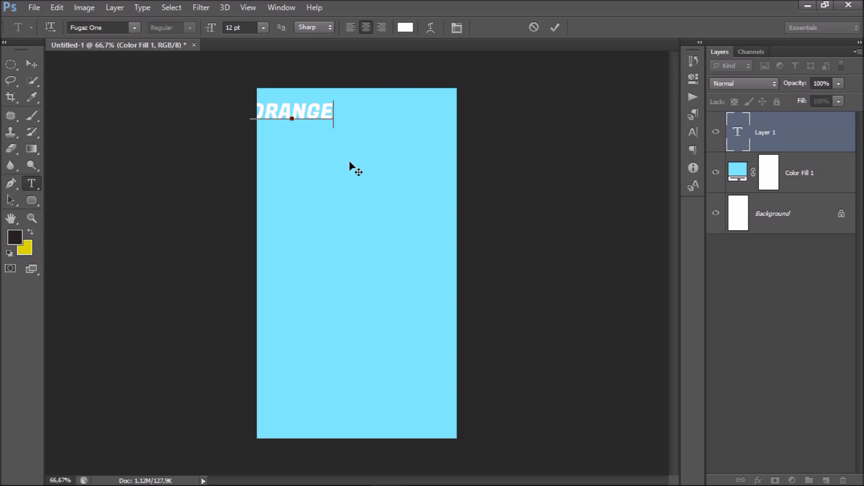
pyautogui.press('Return')
pyautogui.write('JUICE')
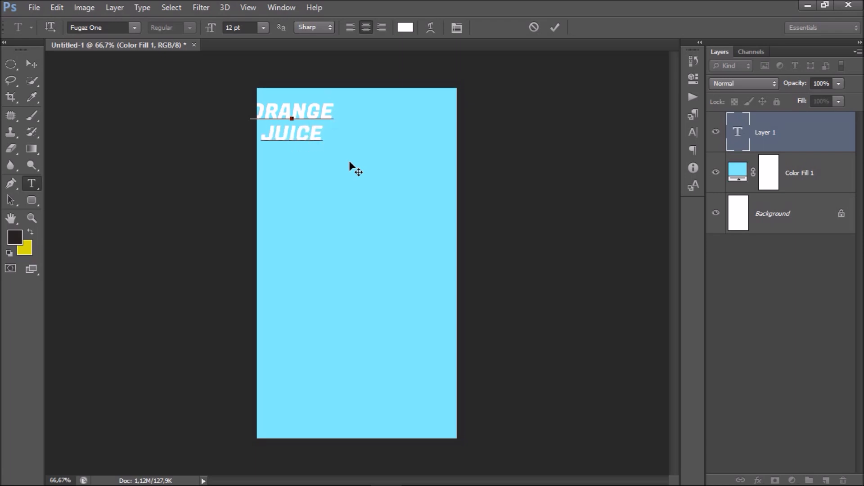
pyautogui.click(31, 64)
pyautogui.moveTo(277, 125); pyautogui.dragTo(339, 122)
# Change the text's font to Delight Candles and turn off All Caps.
pyautogui.click(695, 131)
pyautogui.click(608, 70)
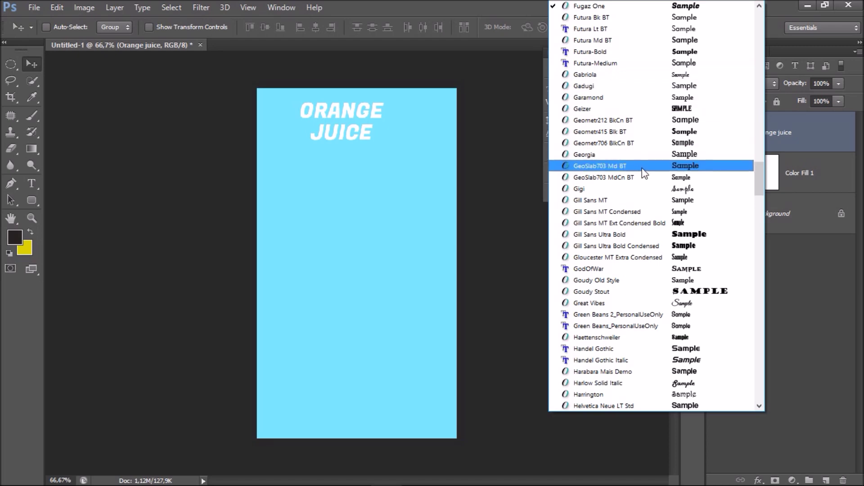
pyautogui.moveTo(758, 163); pyautogui.dragTo(762, 123)
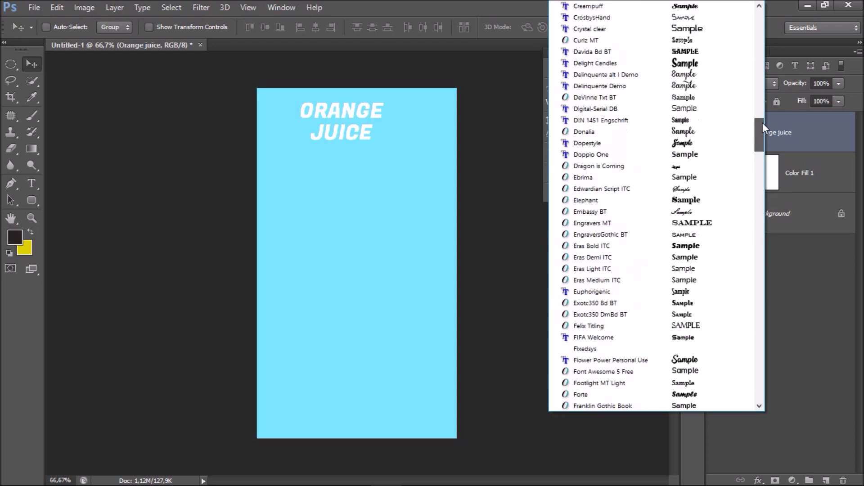
pyautogui.click(729, 63)
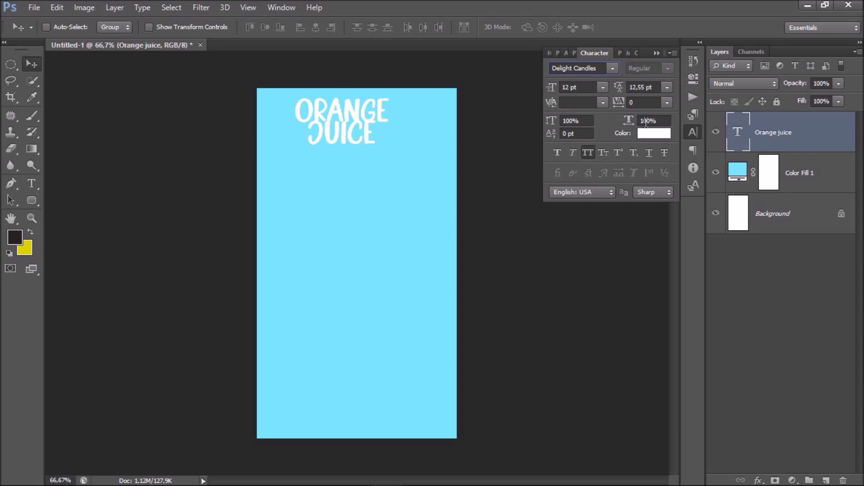
pyautogui.click(588, 152)
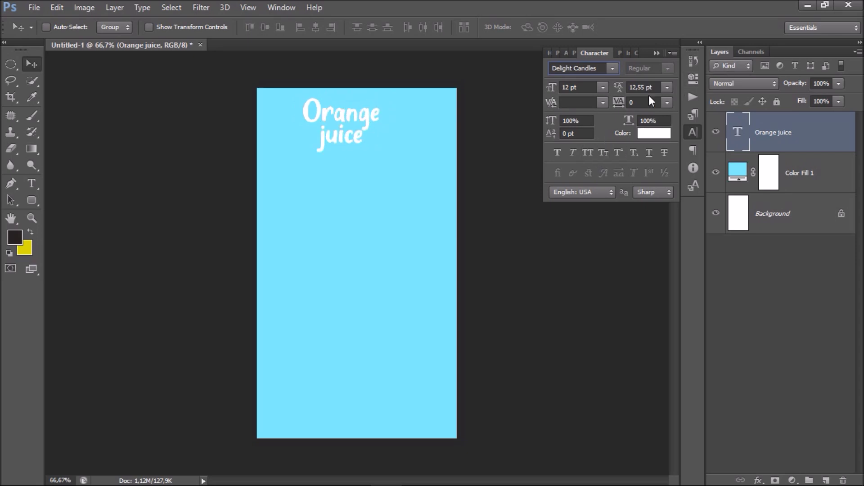
pyautogui.click(658, 52)
# Move the title text about 0.25 cm to the right and 0.12 cm down on the canvas.
pyautogui.hotkey('ctrl', '+')
pyautogui.hotkey('ctrl', '+')
pyautogui.moveTo(445, 135); pyautogui.dragTo(427, 279)
pyautogui.moveTo(417, 230); pyautogui.dragTo(454, 248)
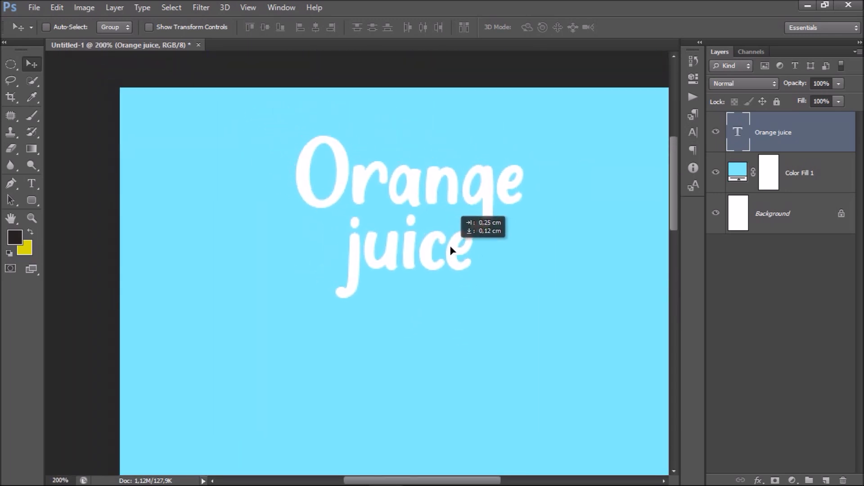
# Replace the lowercase "j" in the second line with a capital "J" so it reads "Juice".
pyautogui.click(31, 182)
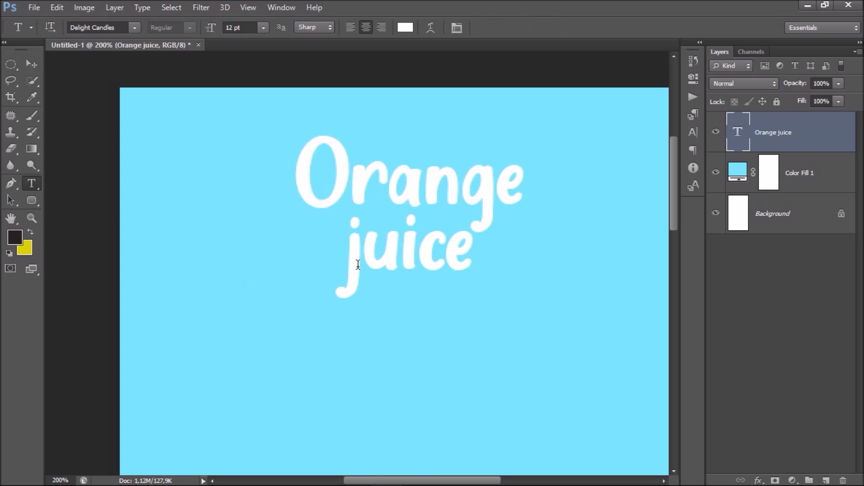
pyautogui.click(360, 266)
pyautogui.press('BackSpace')
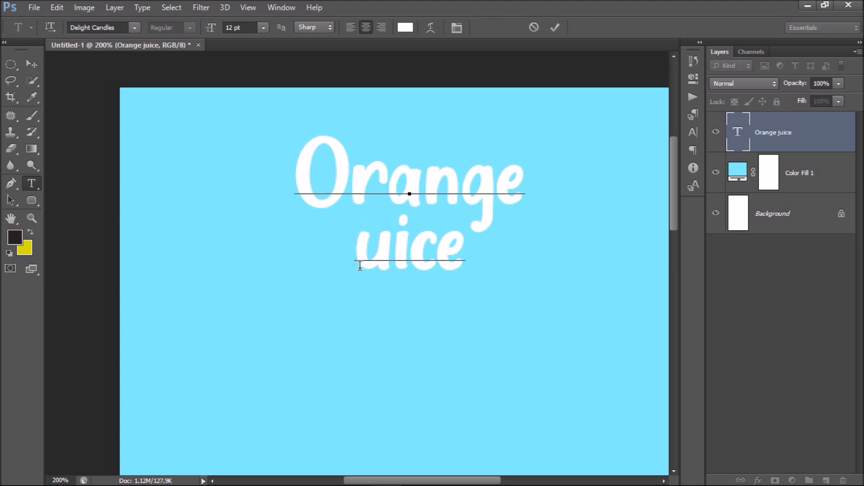
pyautogui.write('J')
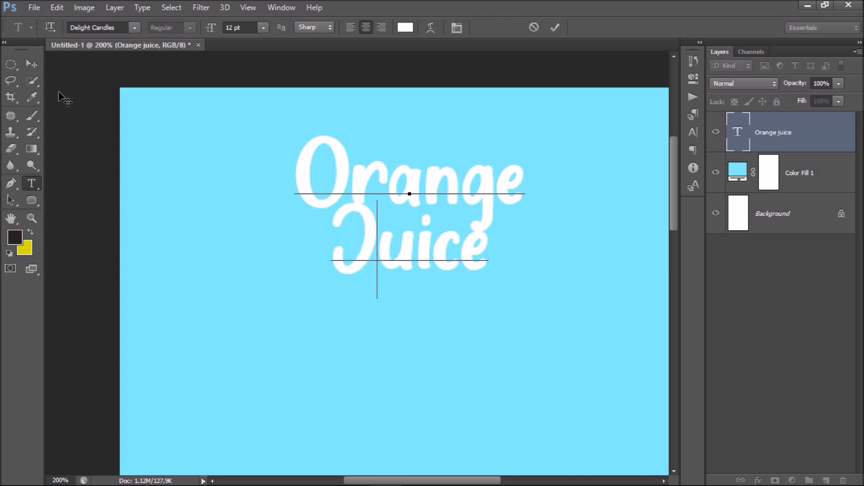
pyautogui.click(31, 64)
# Set the leading of the "Orange Juice" text to 14 pt.
pyautogui.click(692, 132)
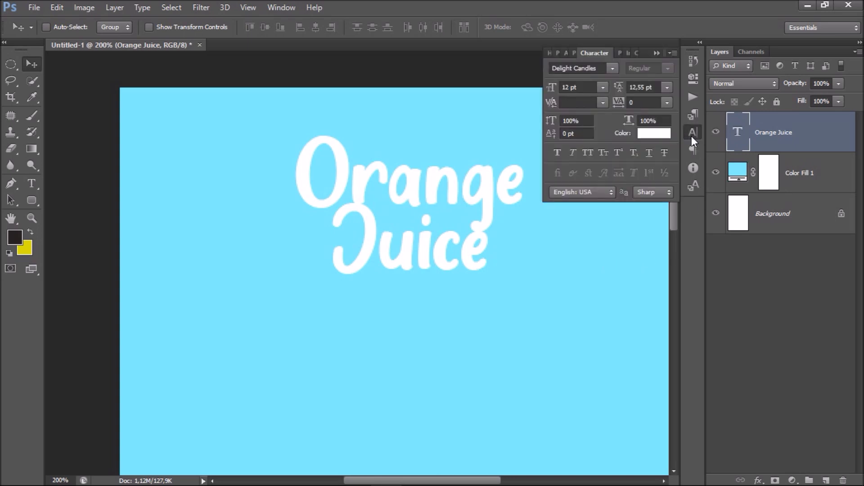
pyautogui.click(666, 87)
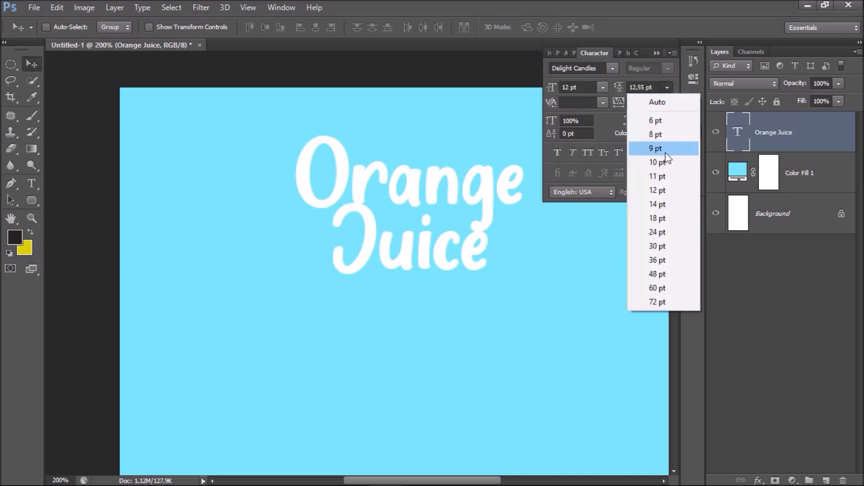
pyautogui.click(660, 218)
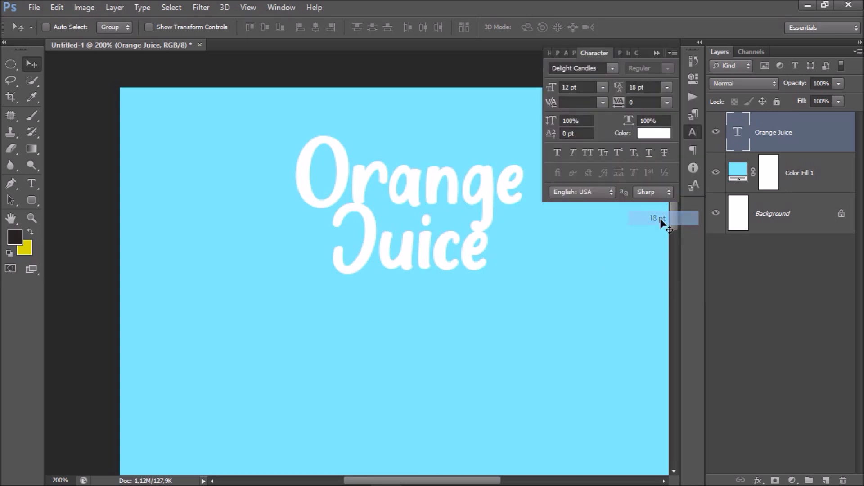
pyautogui.click(666, 87)
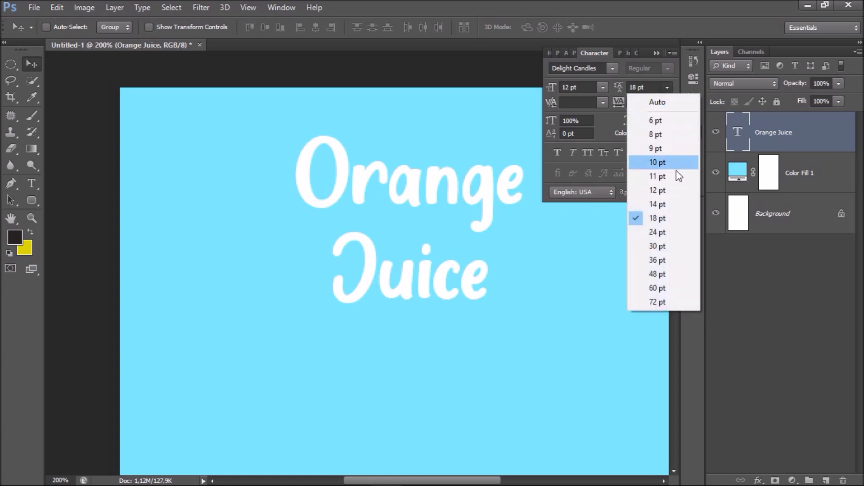
pyautogui.click(676, 205)
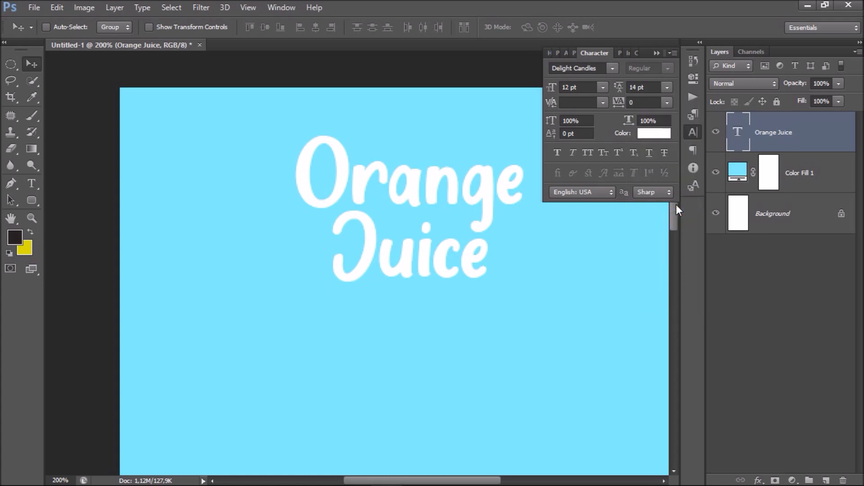
pyautogui.click(659, 54)
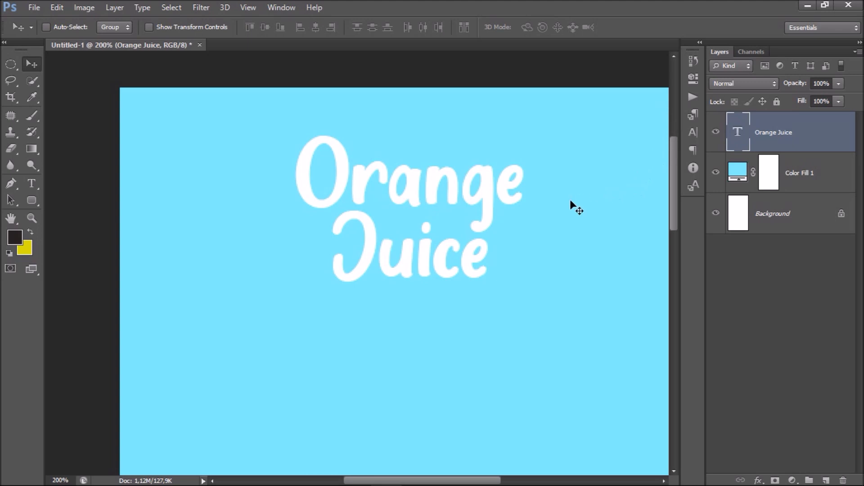
# Scale the "Orange Juice" text up to about 130%, reposition it near the top centre, and apply the transformation.
pyautogui.hotkey('ctrl', 't')
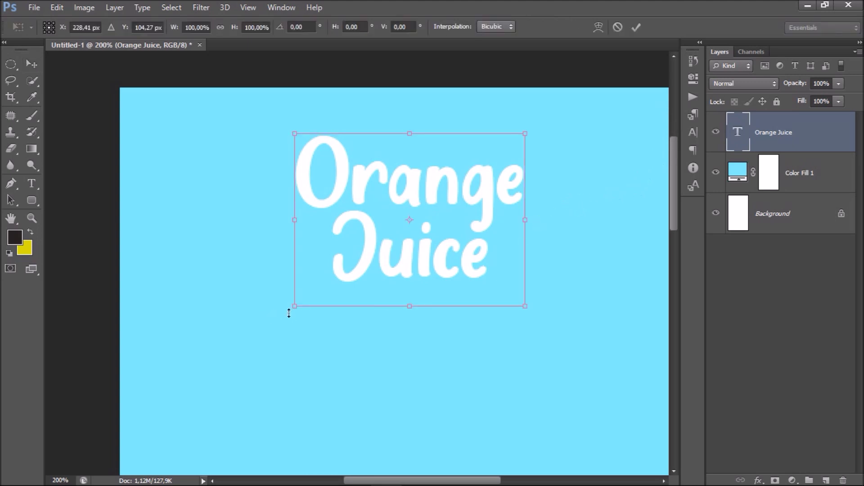
pyautogui.moveTo(294, 308); pyautogui.dragTo(260, 344)
pyautogui.moveTo(524, 344); pyautogui.dragTo(553, 355)
pyautogui.moveTo(512, 281); pyautogui.dragTo(504, 289)
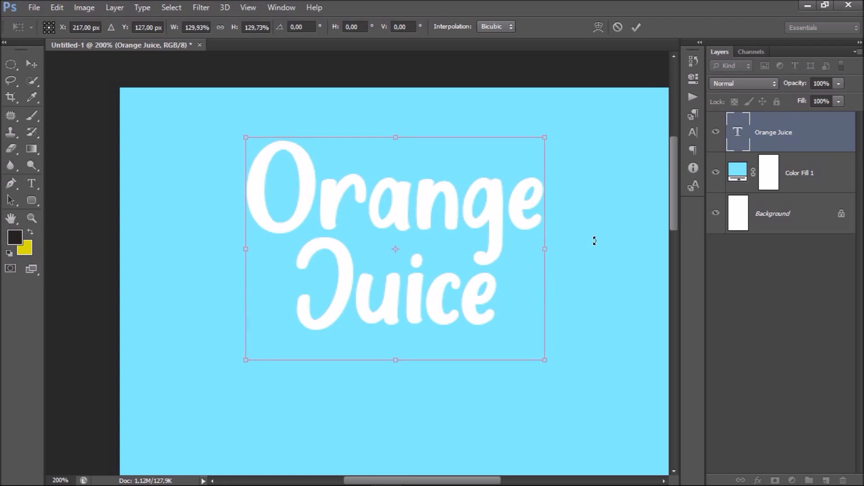
pyautogui.click(35, 68)
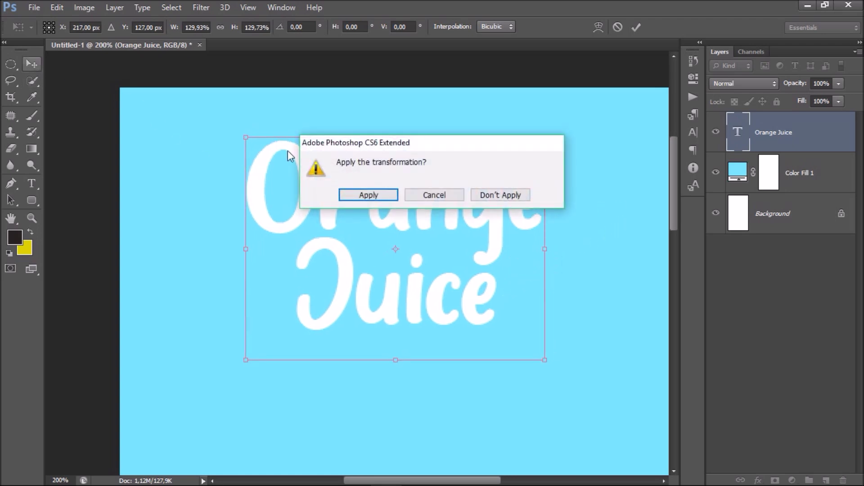
pyautogui.click(367, 195)
# Change the colour of the "Orange Juice" text to bright red (ff002a).
pyautogui.click(698, 134)
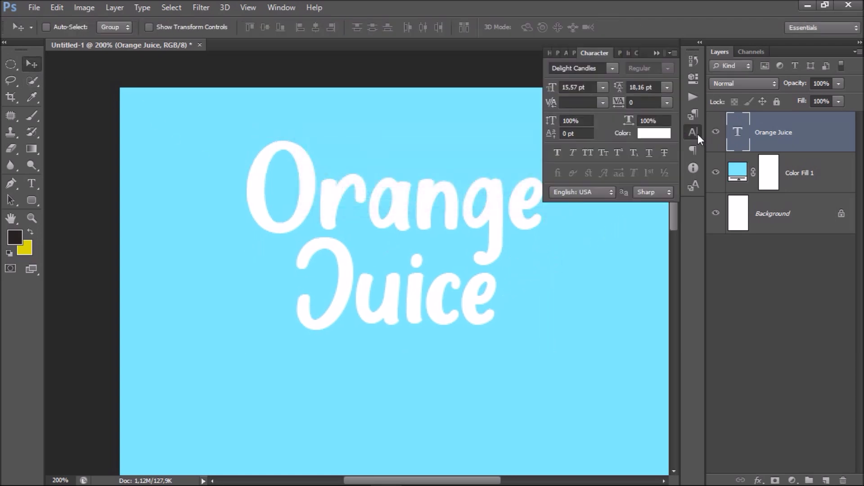
pyautogui.click(659, 136)
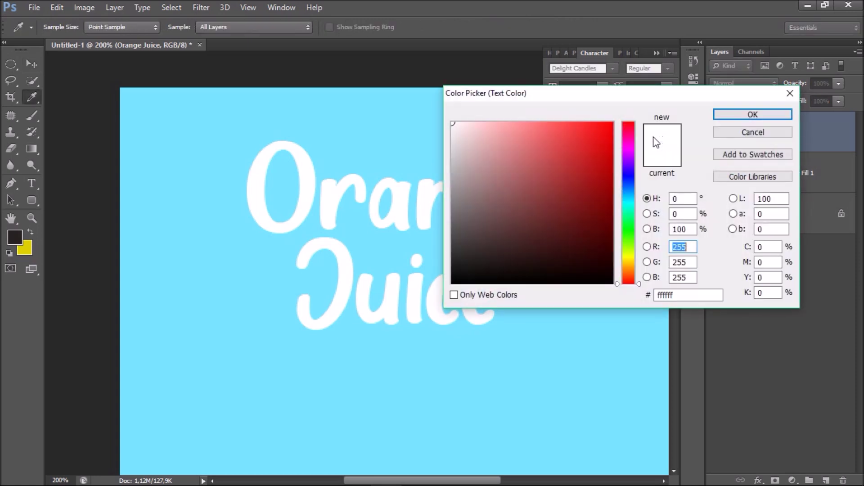
pyautogui.click(596, 127)
pyautogui.click(630, 151)
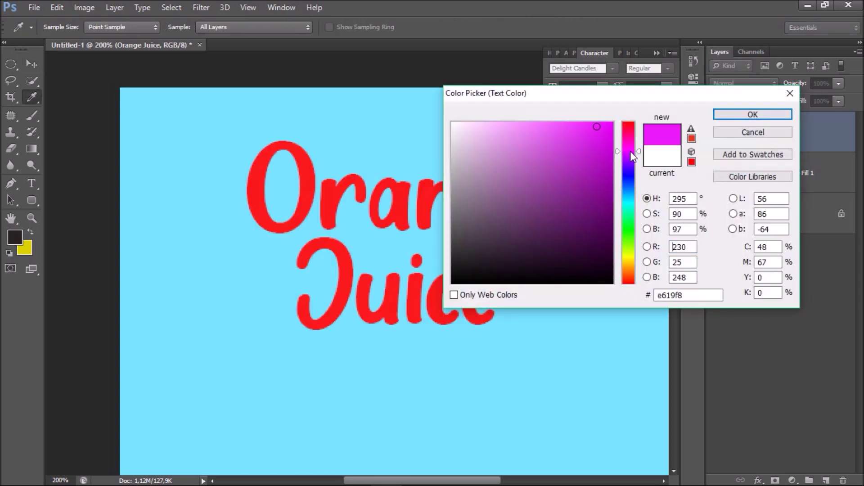
pyautogui.moveTo(628, 151)
pyautogui.mouseDown()
pyautogui.moveTo(628, 203)
pyautogui.moveTo(627, 126)
pyautogui.moveTo(615, 118)
pyautogui.mouseUp()
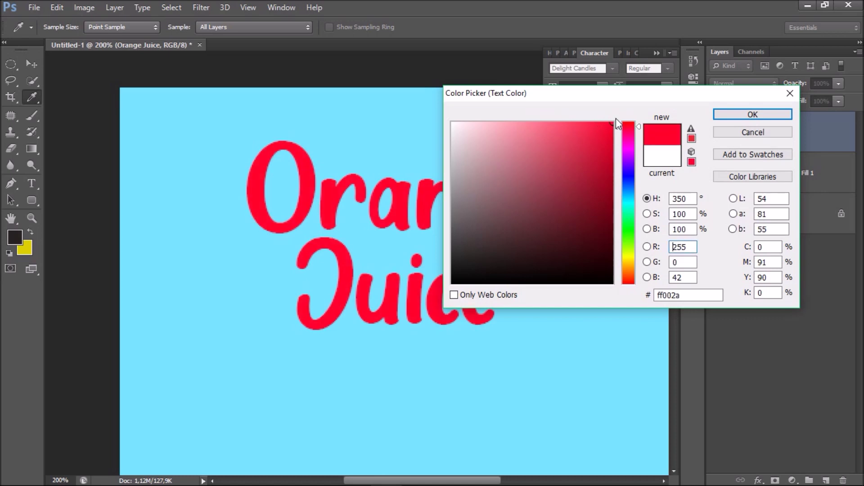
pyautogui.click(738, 113)
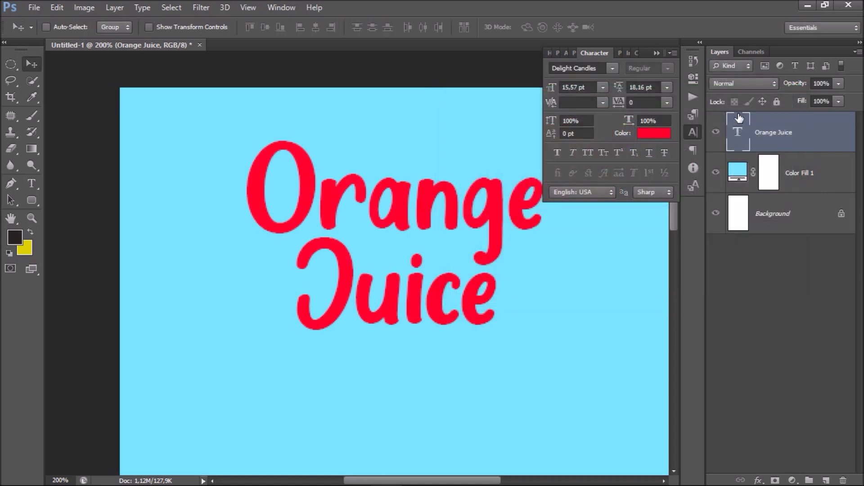
pyautogui.click(659, 52)
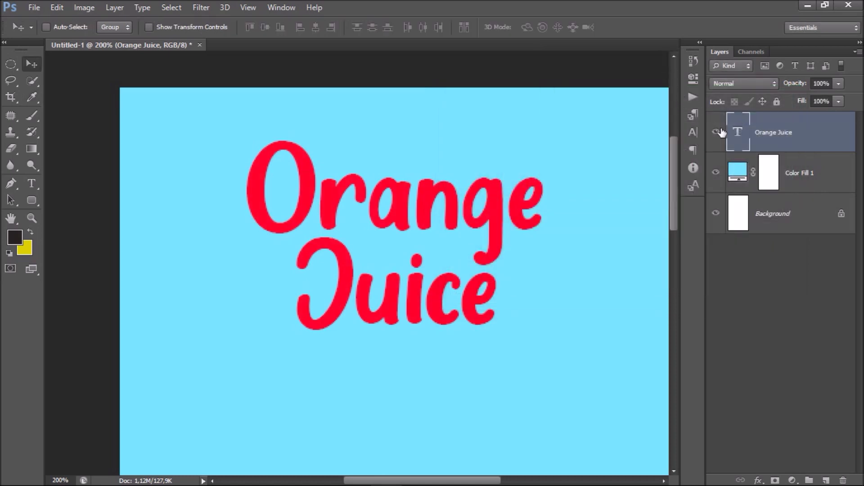
# Add a 6 px outside stroke in near-white (fffdfd) to the "Orange Juice" text layer and shift the text slightly to the right.
pyautogui.rightClick(804, 148)
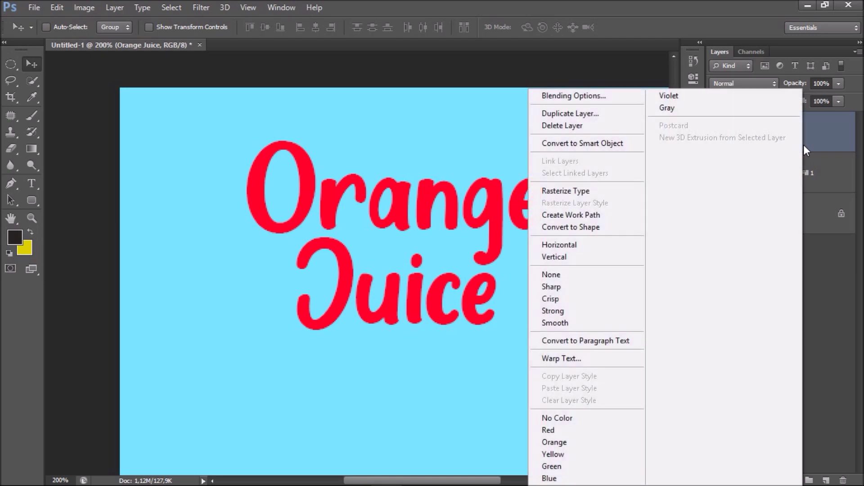
pyautogui.click(602, 95)
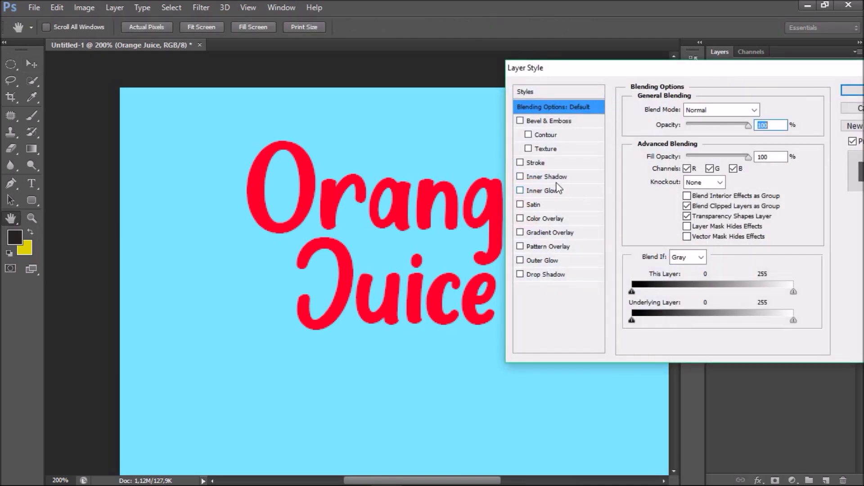
pyautogui.click(540, 162)
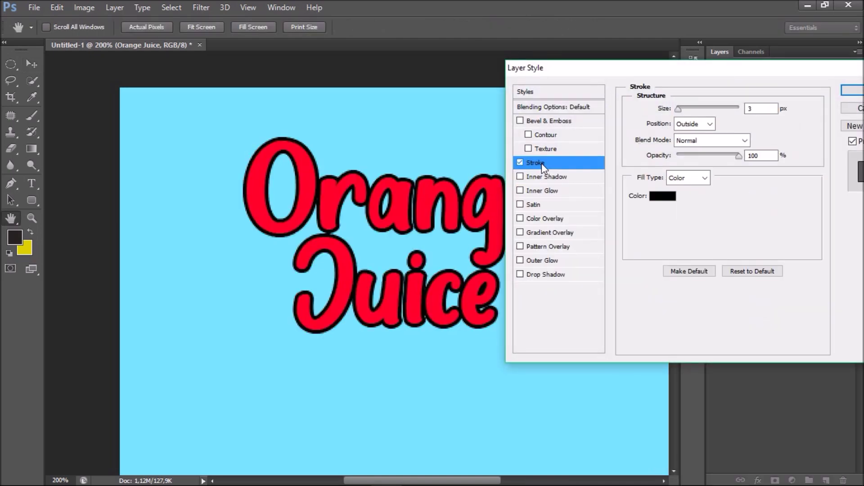
pyautogui.click(671, 198)
pyautogui.click(455, 122)
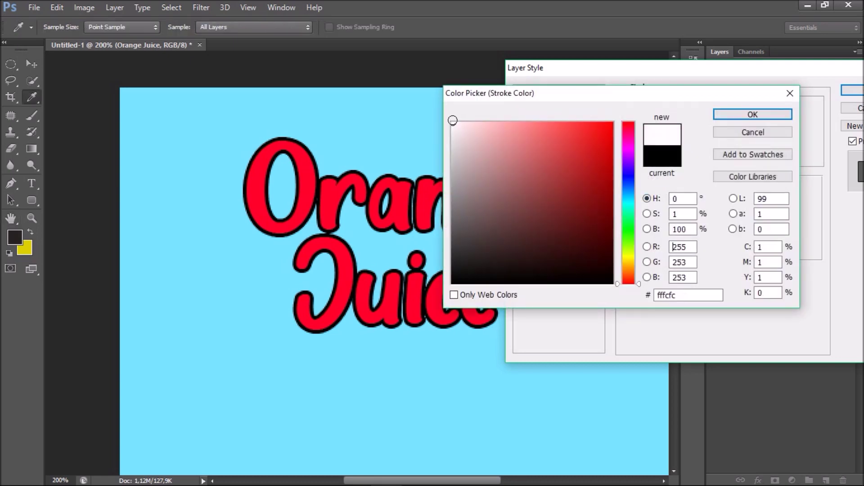
pyautogui.click(452, 120)
pyautogui.click(725, 115)
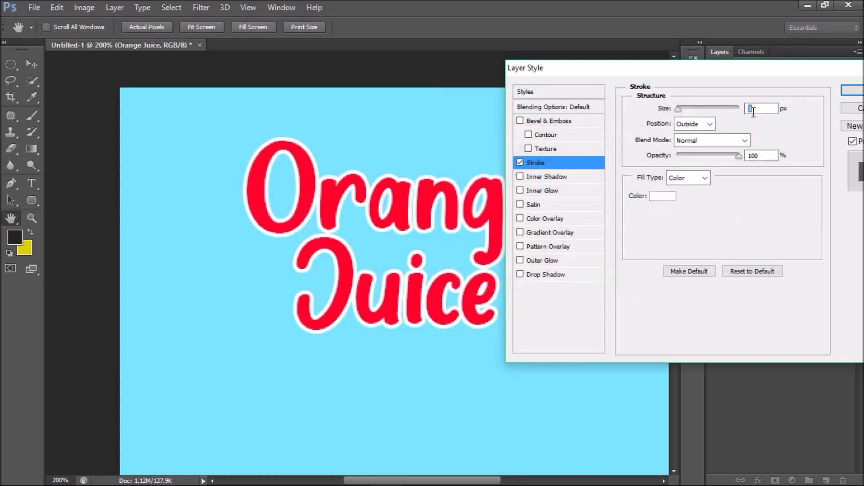
pyautogui.moveTo(679, 112); pyautogui.dragTo(680, 115)
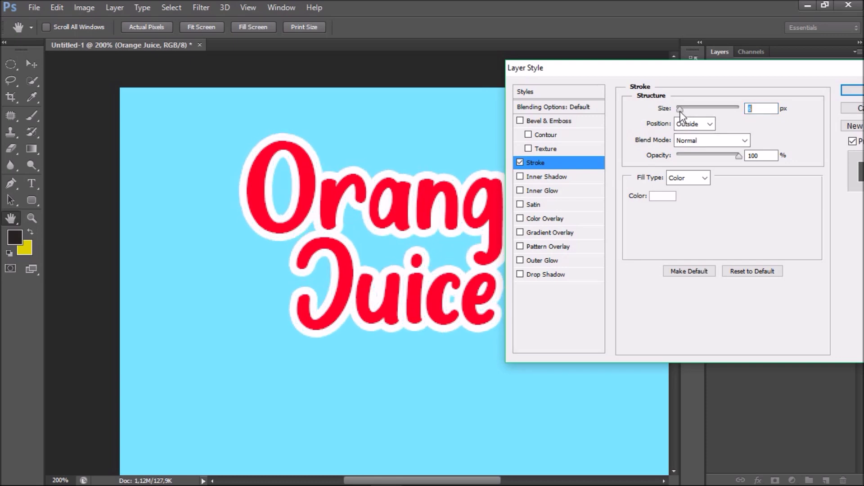
pyautogui.click(856, 94)
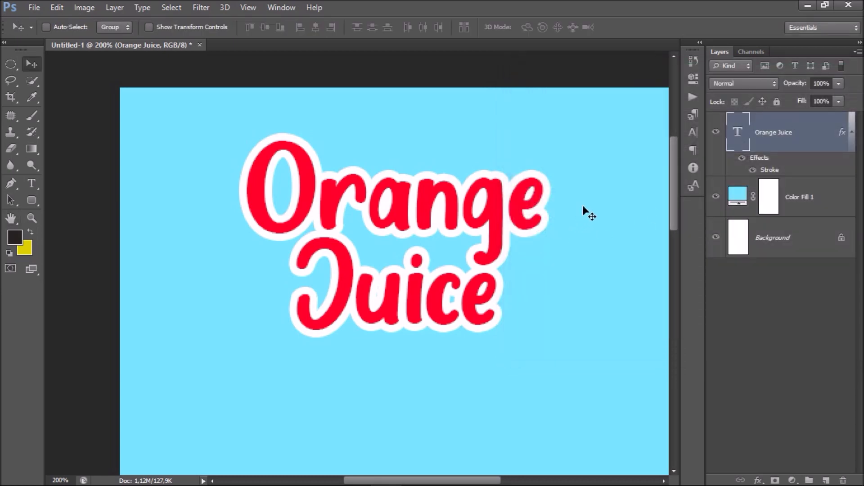
pyautogui.moveTo(535, 215)
pyautogui.mouseDown()
pyautogui.moveTo(525, 194)
pyautogui.moveTo(527, 217)
pyautogui.mouseUp()
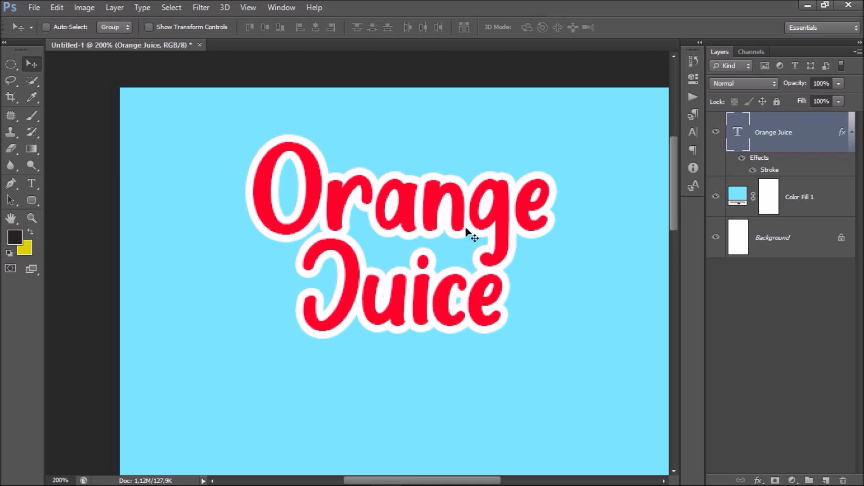
# Warp the "Orange Juice" text with a horizontal Arc style and a bend of +14%.
pyautogui.click(31, 183)
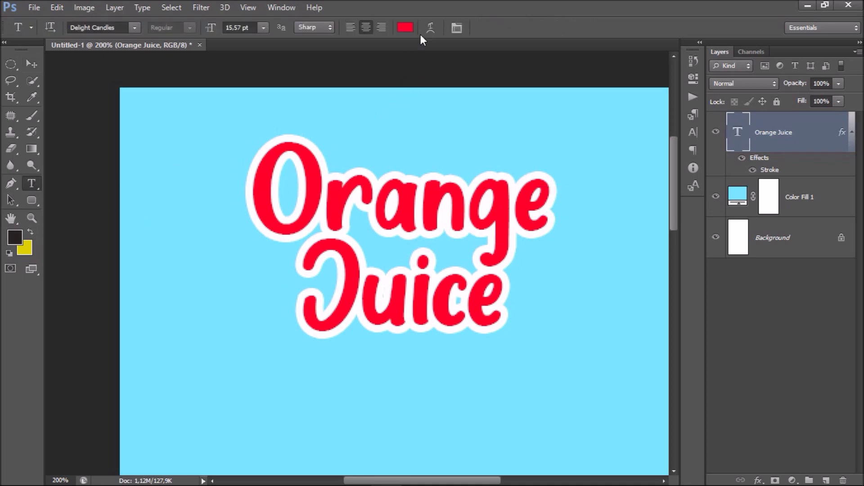
pyautogui.click(430, 26)
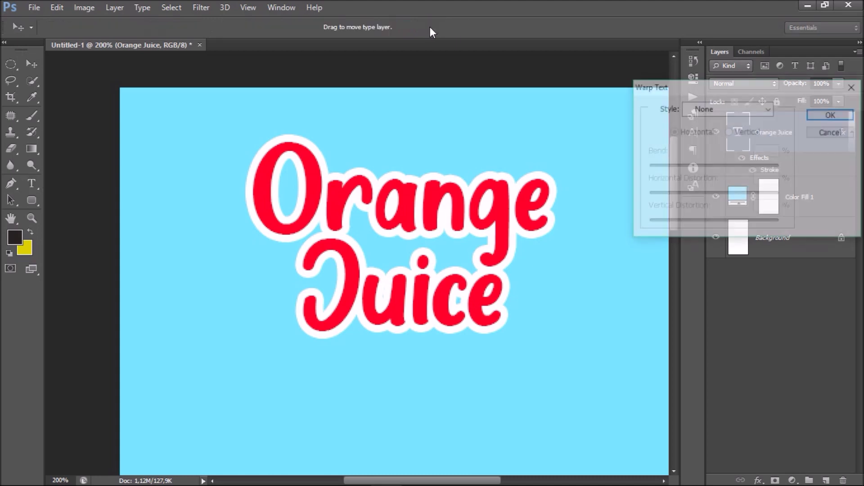
pyautogui.click(754, 112)
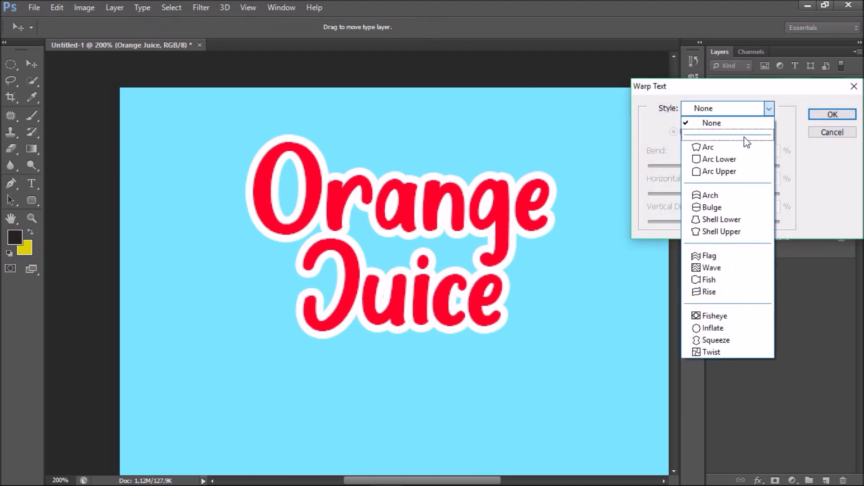
pyautogui.click(733, 147)
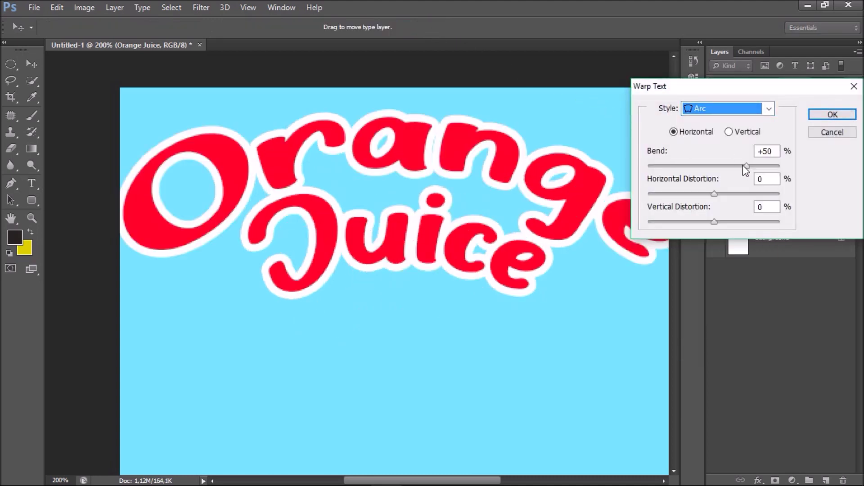
pyautogui.moveTo(749, 172); pyautogui.dragTo(726, 177)
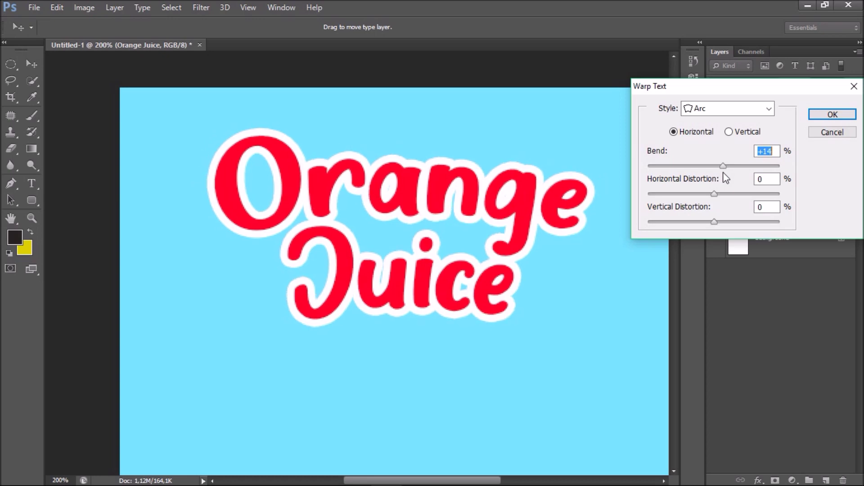
pyautogui.click(840, 114)
# Move the warped text slightly down, rotate it to about -11.12°, and apply the transformation.
pyautogui.click(30, 63)
pyautogui.moveTo(421, 213); pyautogui.dragTo(423, 229)
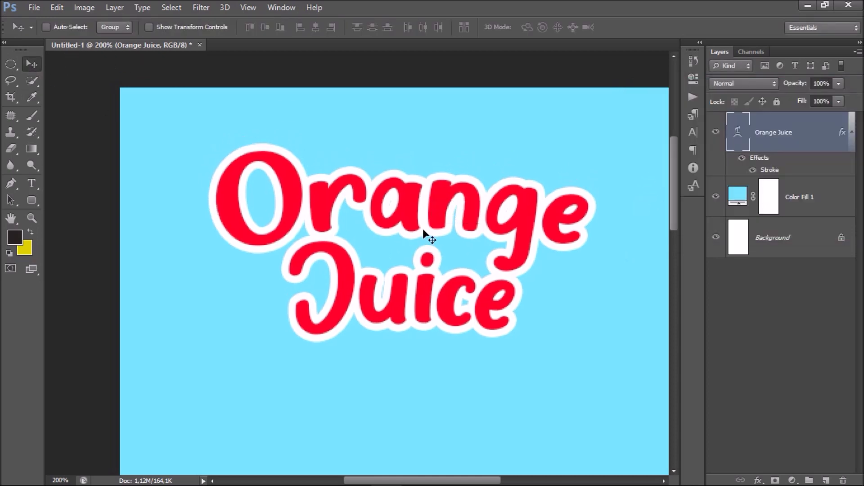
pyautogui.hotkey('ctrl', 't')
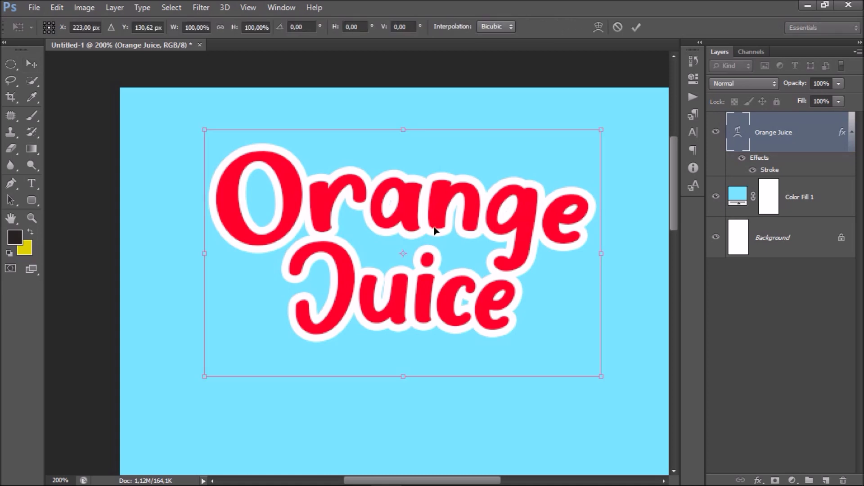
pyautogui.moveTo(624, 139); pyautogui.dragTo(592, 95)
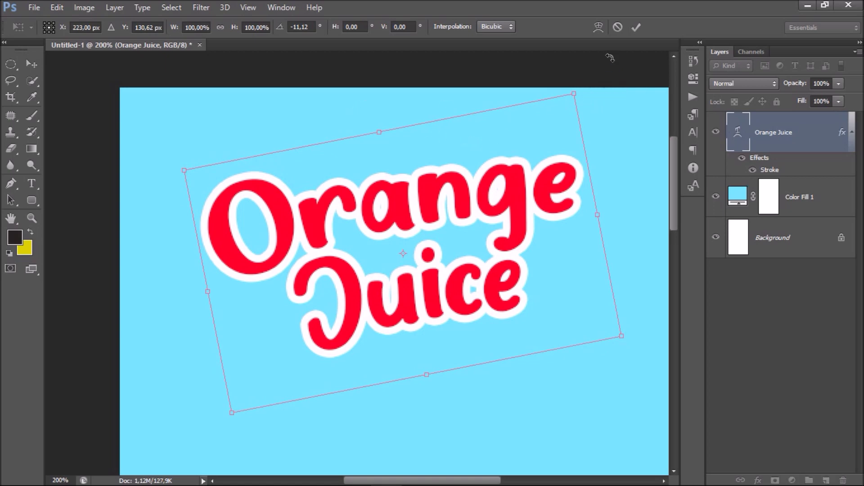
pyautogui.click(638, 26)
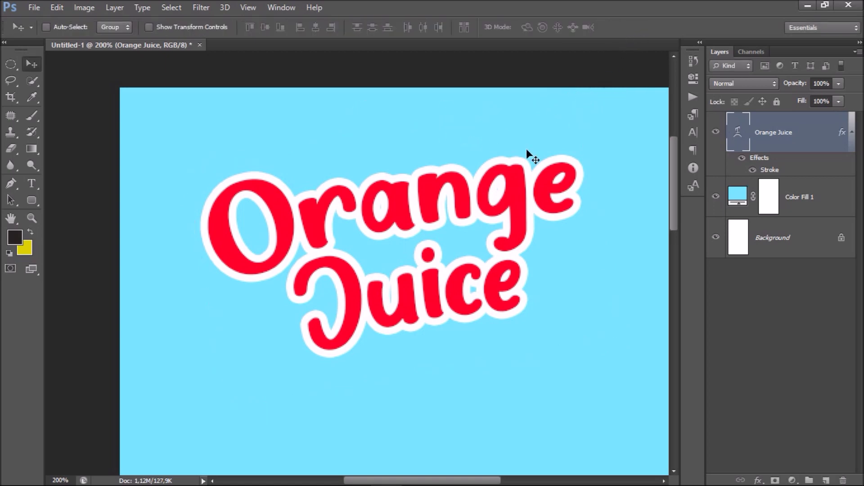
# Scale the text up proportionally until it nearly spans the canvas width, reposition it in the upper area, and apply the transformation.
pyautogui.hotkey('ctrl', '-')
pyautogui.hotkey('ctrl', '-')
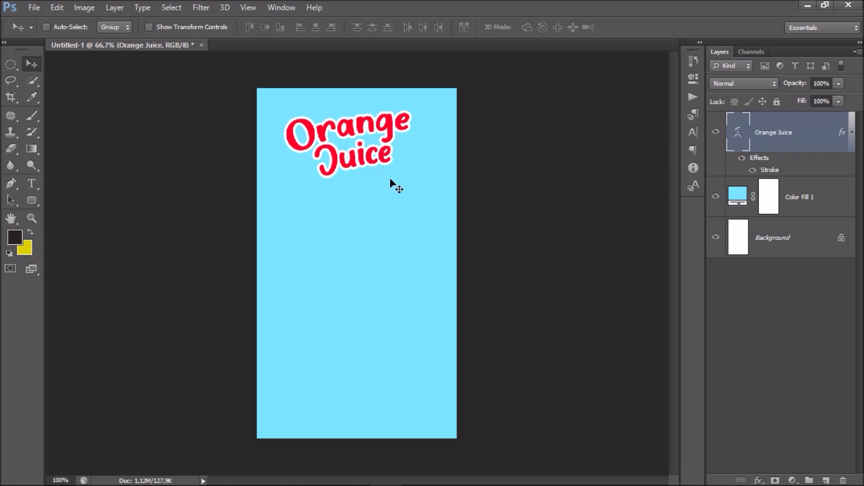
pyautogui.hotkey('ctrl', '+')
pyautogui.moveTo(380, 141); pyautogui.dragTo(404, 241)
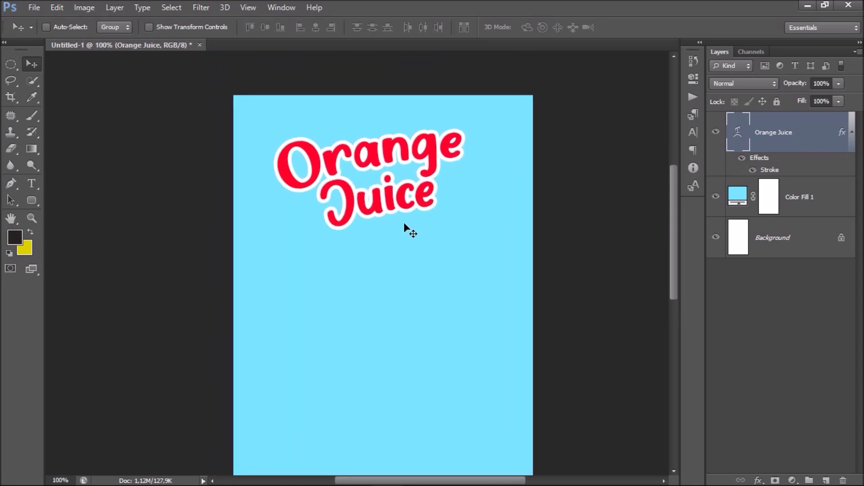
pyautogui.hotkey('ctrl', 't')
pyautogui.moveTo(485, 258); pyautogui.dragTo(523, 285)
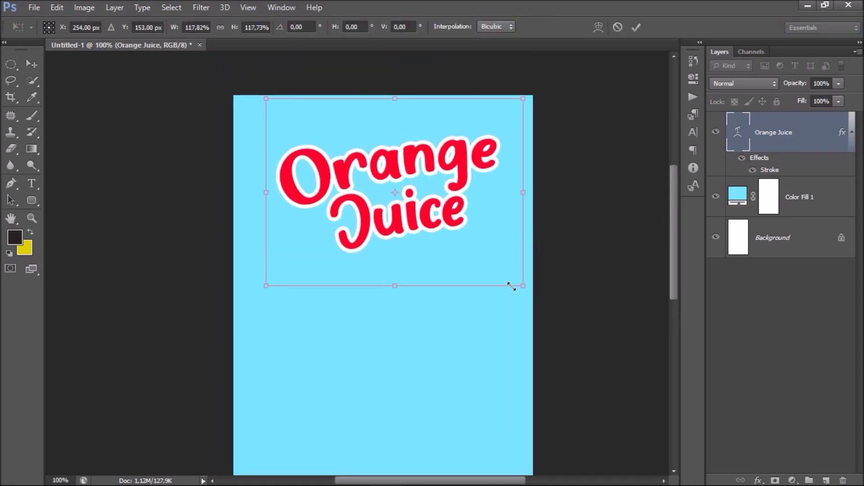
pyautogui.moveTo(272, 285); pyautogui.dragTo(258, 295)
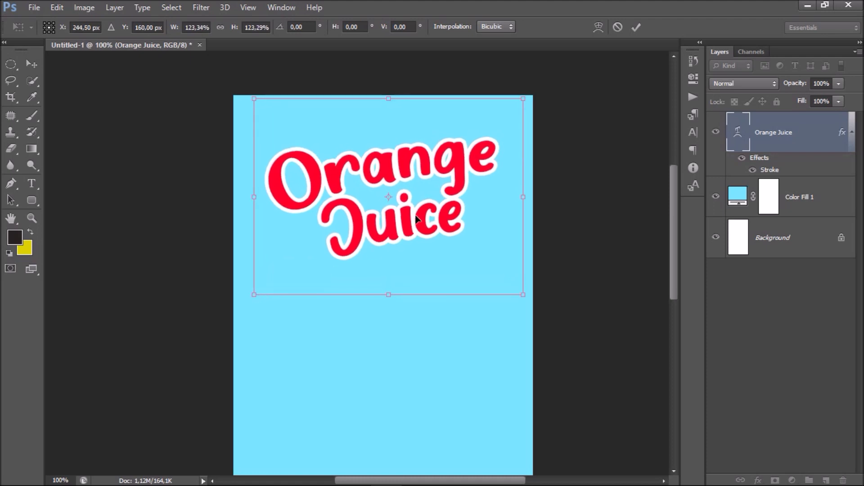
pyautogui.moveTo(418, 224); pyautogui.dragTo(415, 230)
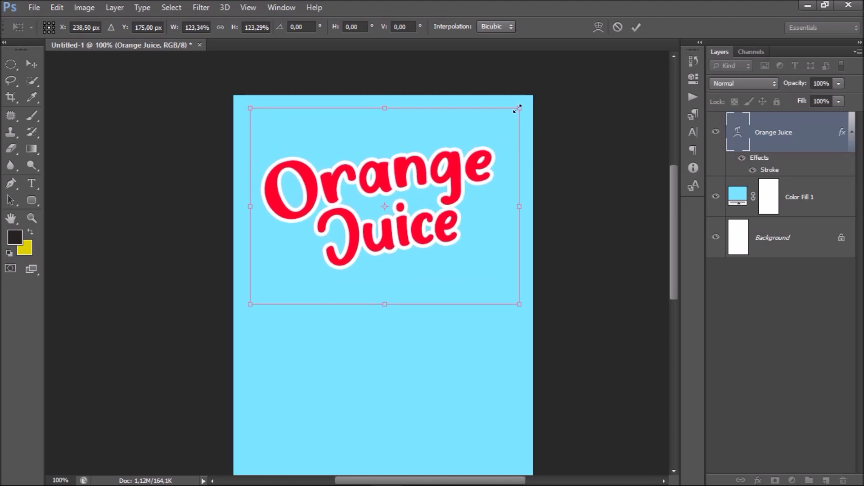
pyautogui.moveTo(517, 109); pyautogui.dragTo(527, 103)
pyautogui.moveTo(500, 139); pyautogui.dragTo(494, 139)
pyautogui.press('Return')
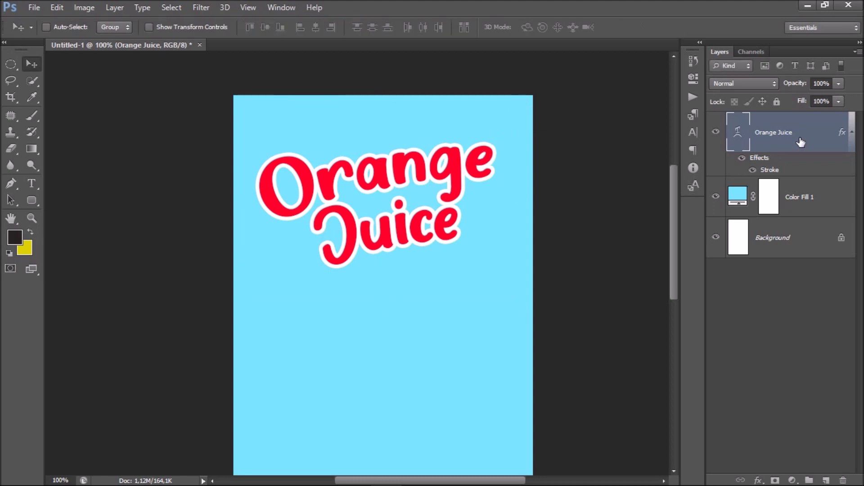
# Duplicate the "Orange Juice" text layer and change the stroke colour of the original lower layer to near-black.
pyautogui.hotkey('ctrl', 'j')
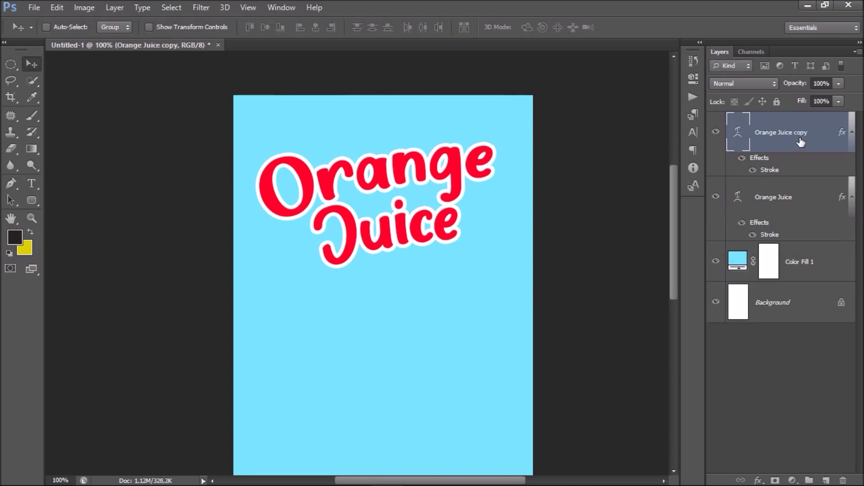
pyautogui.click(808, 205)
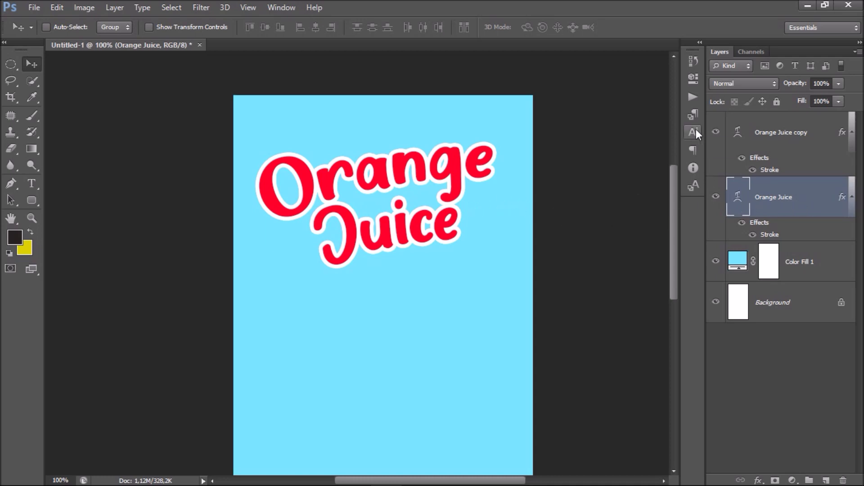
pyautogui.doubleClick(775, 237)
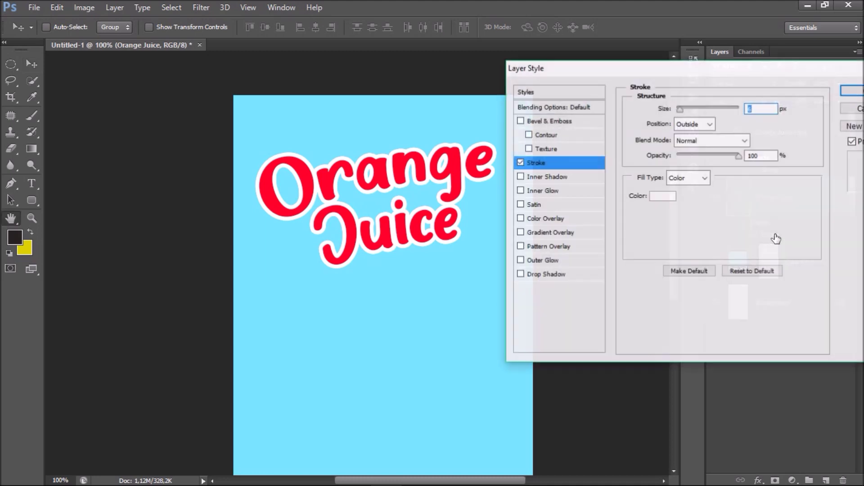
pyautogui.click(665, 198)
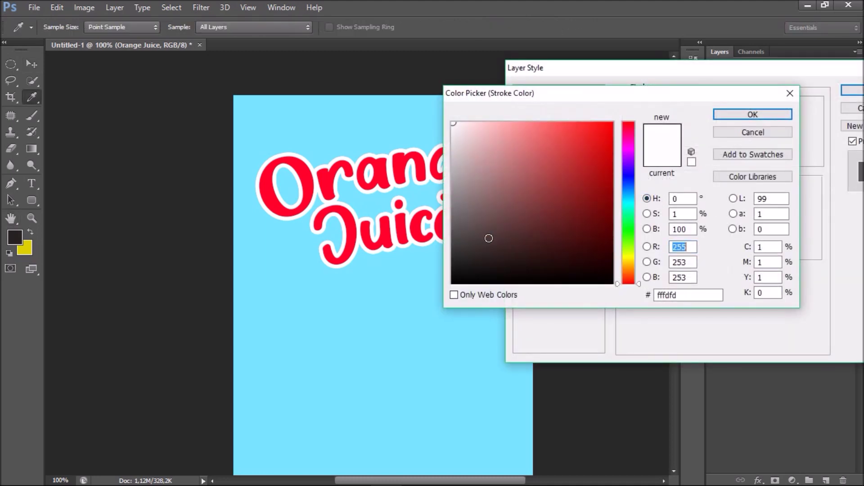
pyautogui.click(463, 260)
pyautogui.click(454, 275)
pyautogui.moveTo(454, 275); pyautogui.dragTo(454, 271)
pyautogui.click(769, 118)
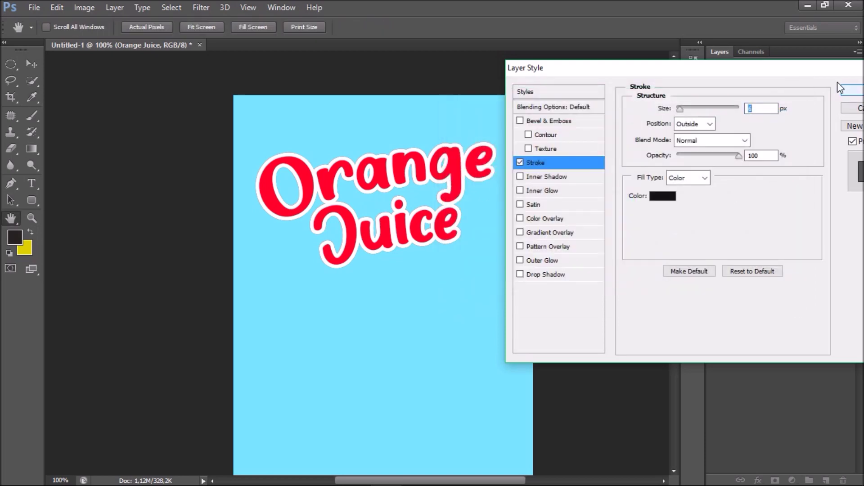
pyautogui.click(829, 87)
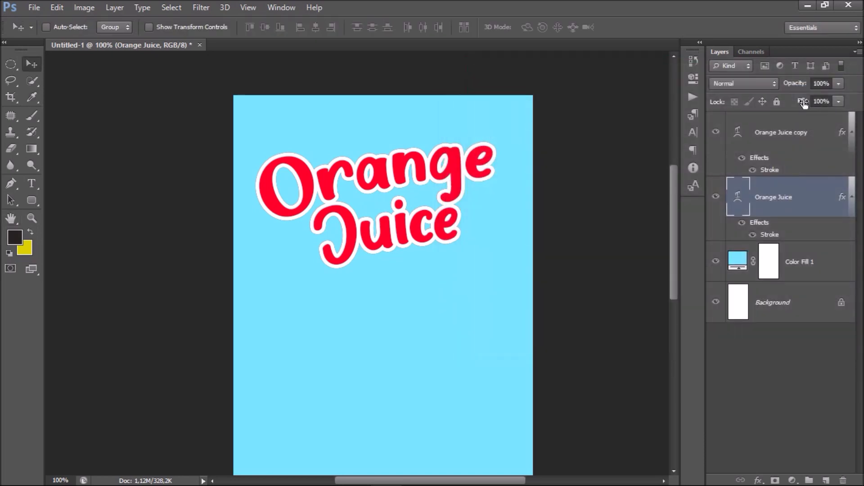
# Offset the lower "Orange Juice" layer slightly left and down so its dark stroke forms a thin shadow behind the copy.
pyautogui.moveTo(425, 218); pyautogui.dragTo(420, 218)
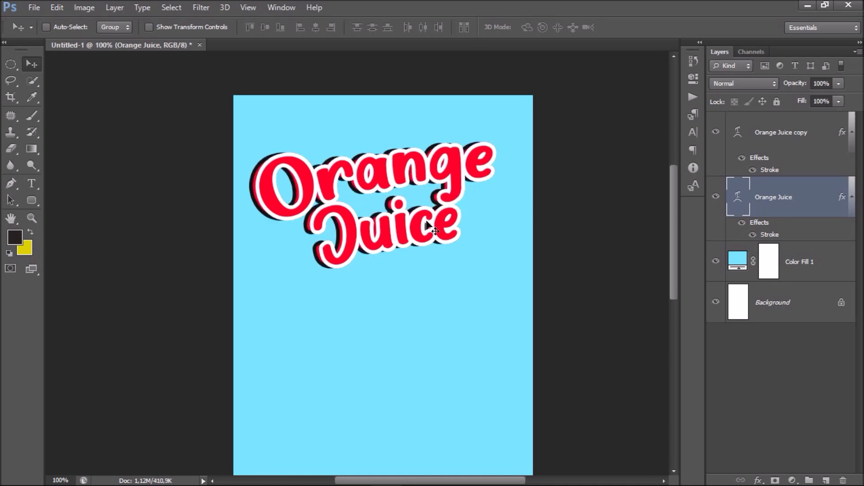
pyautogui.hotkey('ctrl', '+')
pyautogui.press('Right')
pyautogui.press('Right')
pyautogui.press('Right')
pyautogui.press('Right')
pyautogui.press('Right')
pyautogui.press('Right')
pyautogui.press('Right')
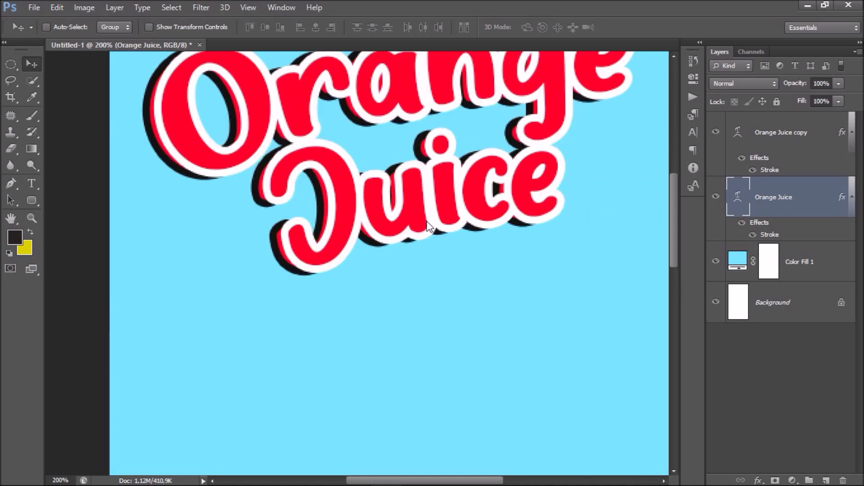
pyautogui.press('Down')
pyautogui.press('Right')
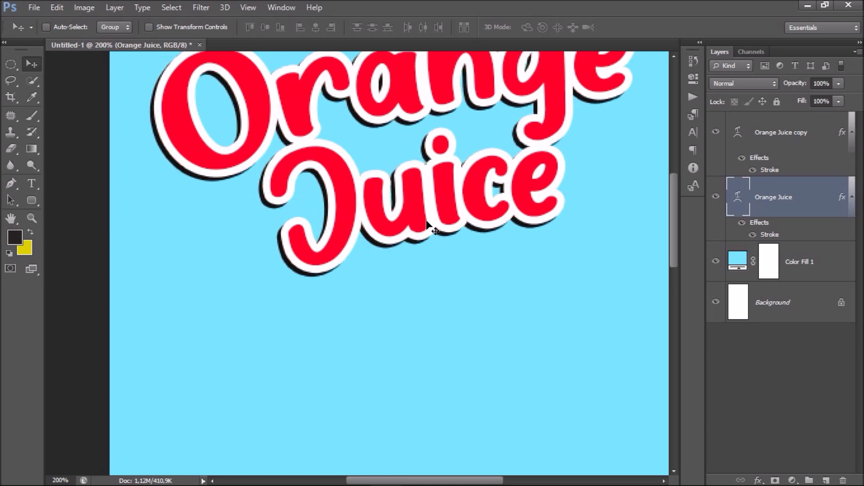
# Select both "Orange Juice" text layers and move them together slightly up and right on the canvas.
pyautogui.hotkey('ctrl', '-')
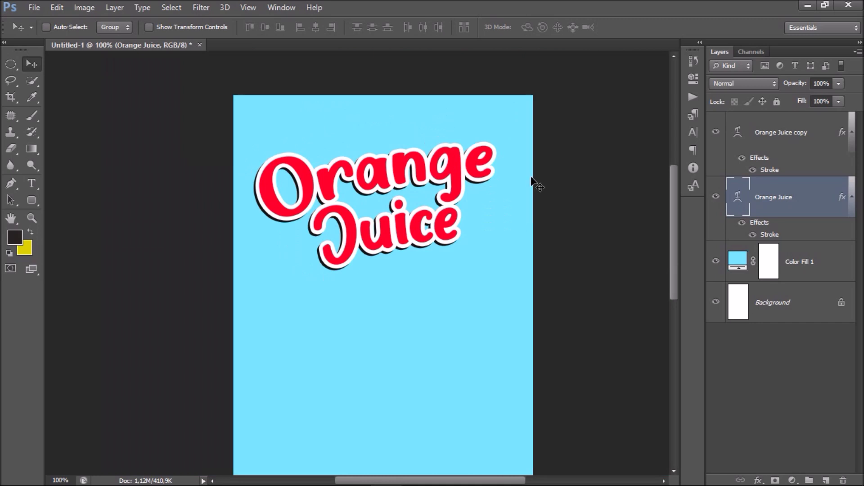
pyautogui.hotkey('ctrl', '+')
pyautogui.hotkey('ctrl', '-')
pyautogui.keyDown('shift'); pyautogui.click(803, 142); pyautogui.keyUp('shift')
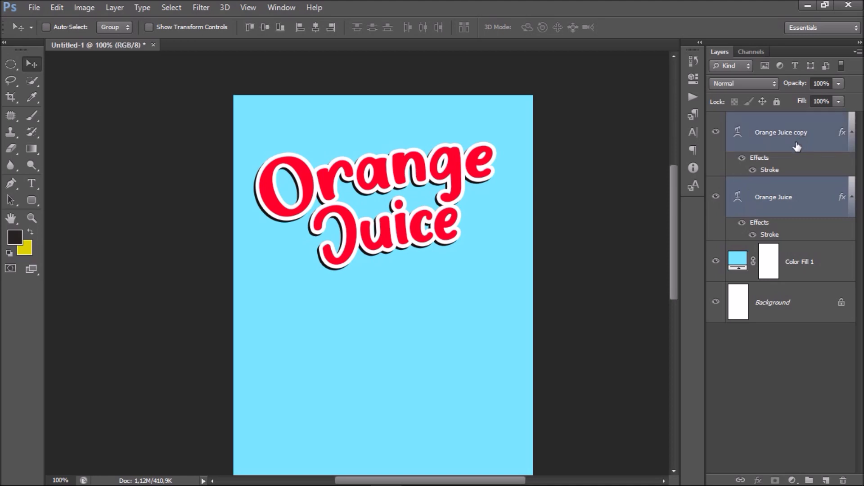
pyautogui.moveTo(438, 208); pyautogui.dragTo(445, 200)
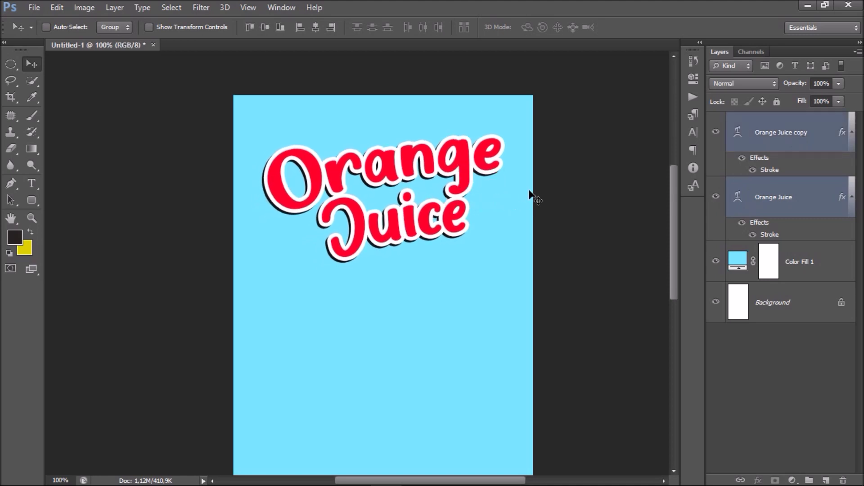
# Group the two "Orange Juice" text layers and move the group slightly down and left.
pyautogui.hotkey('ctrl', '-')
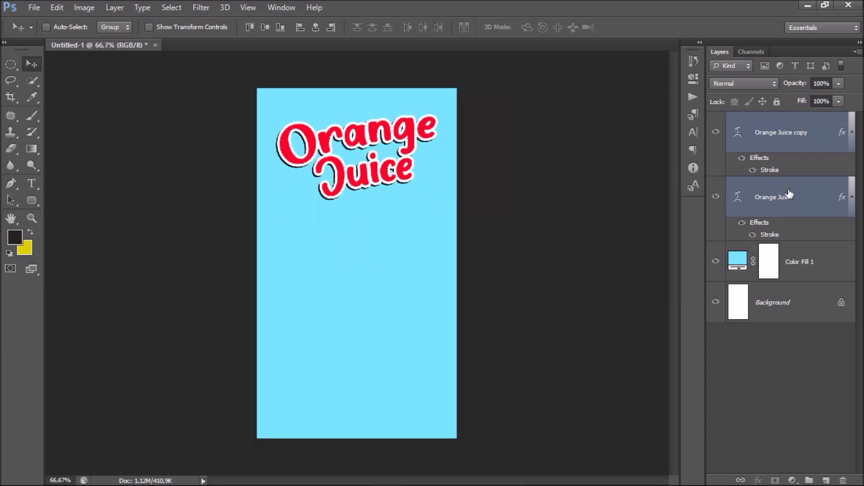
pyautogui.hotkey('ctrl', 'g')
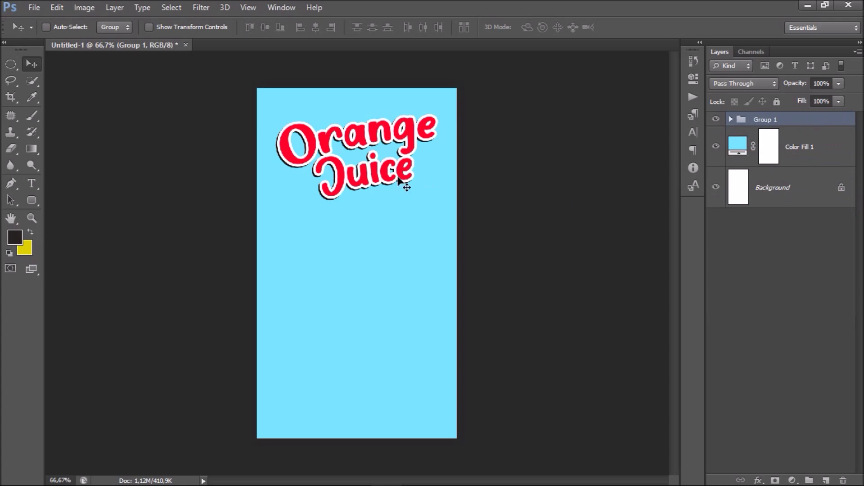
pyautogui.moveTo(398, 178); pyautogui.dragTo(396, 182)
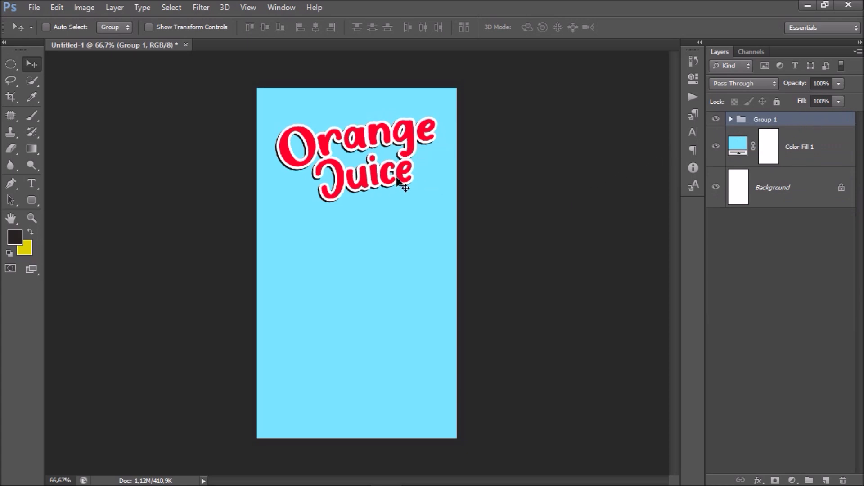
# Place the image orange-1.jpg from the bahan folder on the DATA (E:) drive into the document.
pyautogui.click(37, 8)
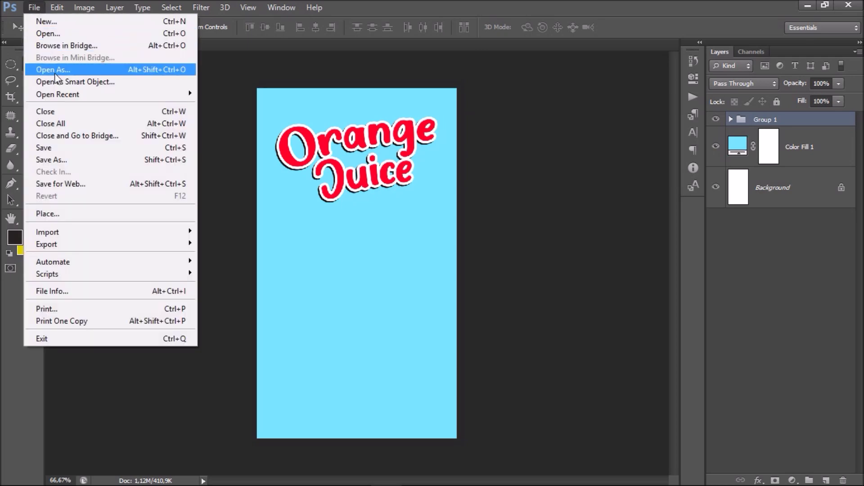
pyautogui.click(75, 213)
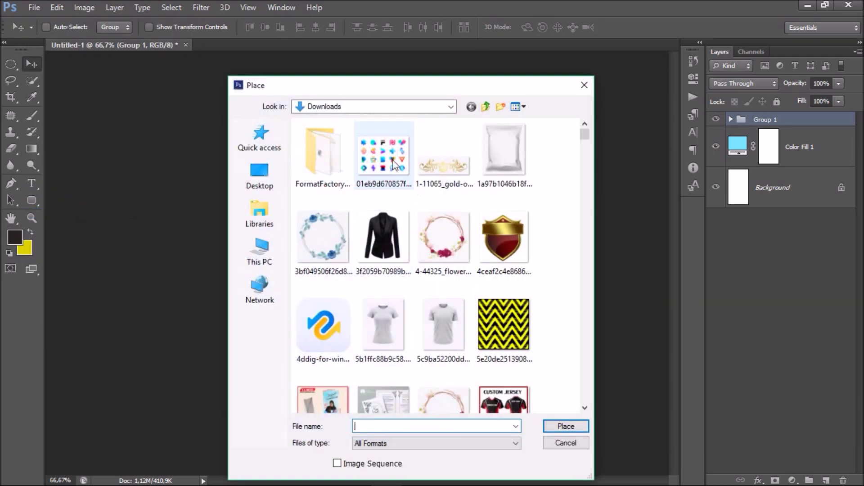
pyautogui.click(358, 105)
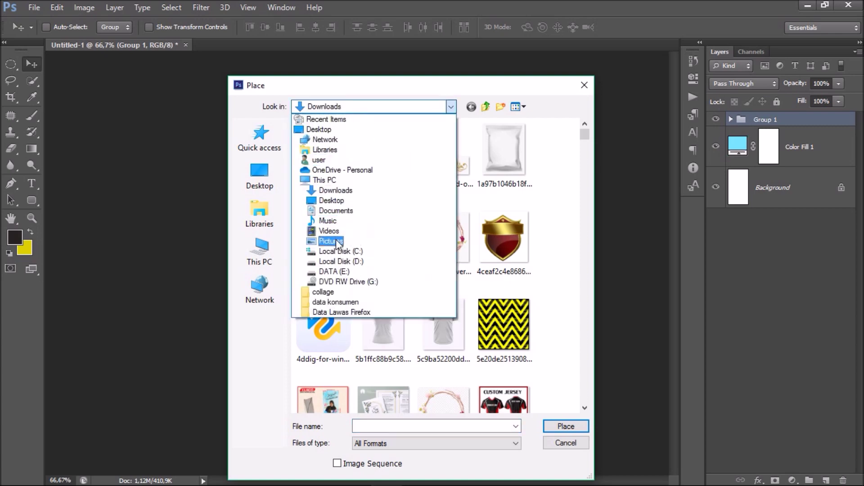
pyautogui.click(334, 271)
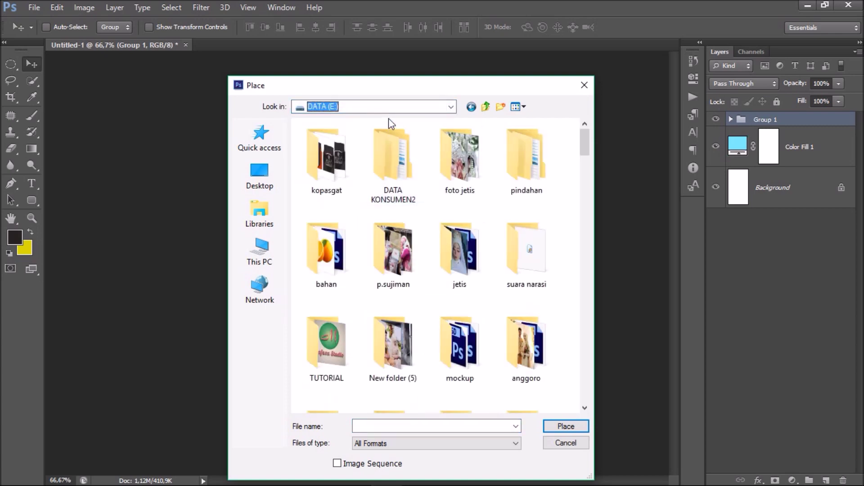
pyautogui.doubleClick(325, 248)
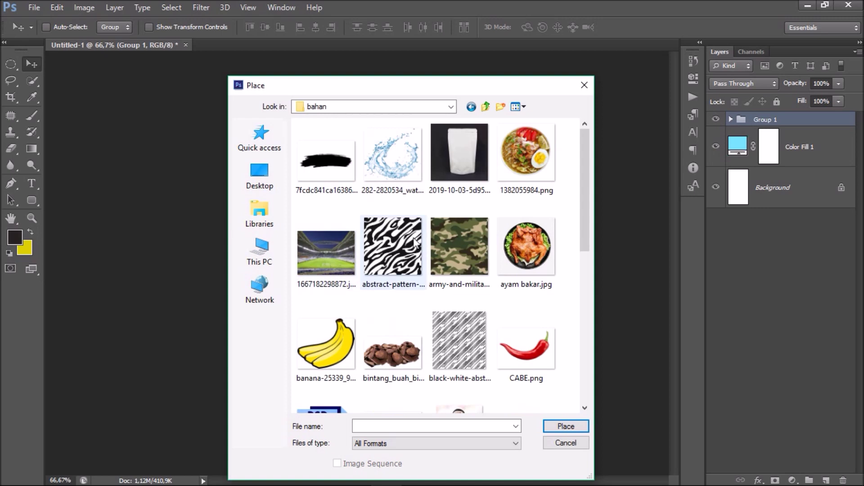
pyautogui.scroll(-5, 418, 254)
pyautogui.scroll(-2, 418, 255)
pyautogui.click(398, 258)
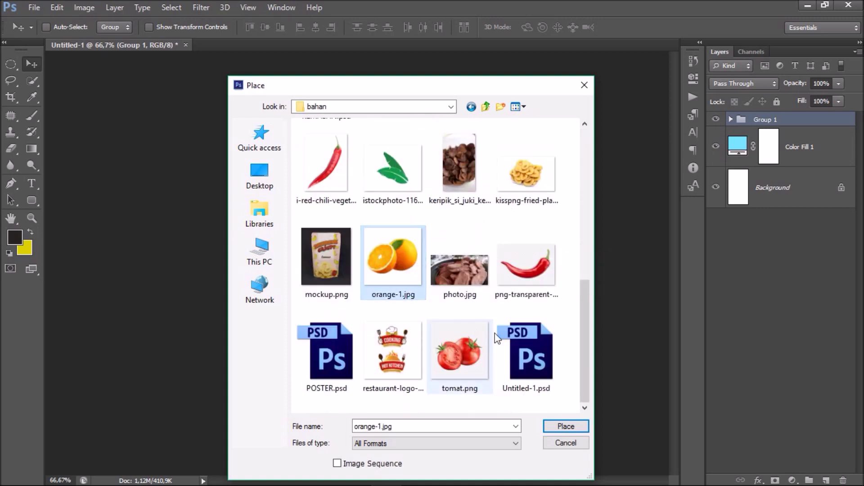
pyautogui.click(565, 427)
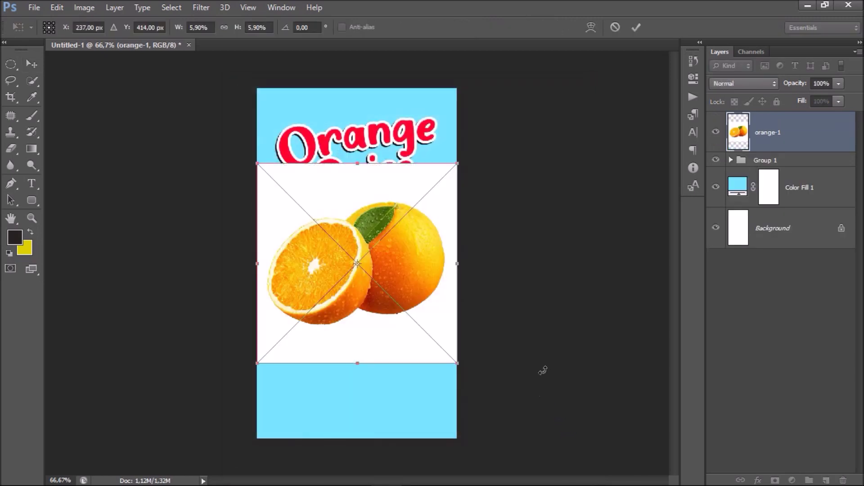
# Scale the placed orange image down to about 4.24%, position it just below the title, and apply the placement.
pyautogui.moveTo(453, 166); pyautogui.dragTo(402, 224)
pyautogui.moveTo(369, 256); pyautogui.dragTo(394, 238)
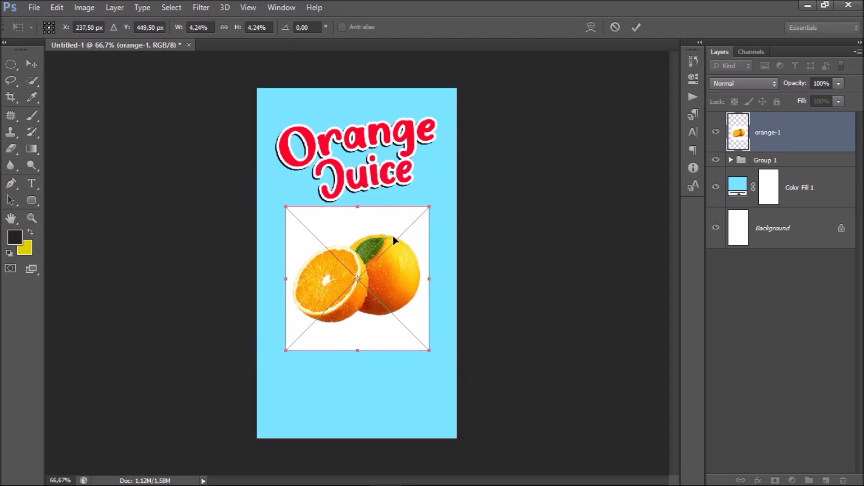
pyautogui.press('Return')
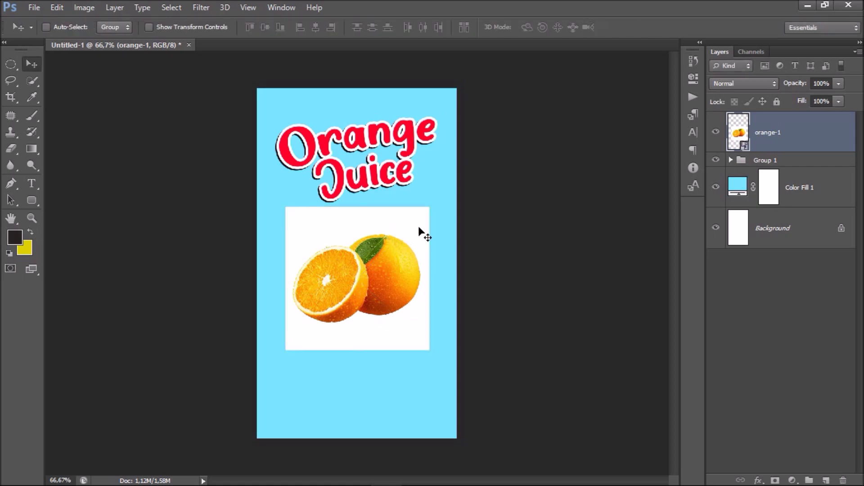
# Rasterize the orange-1 smart object layer.
pyautogui.hotkey('ctrl', '+')
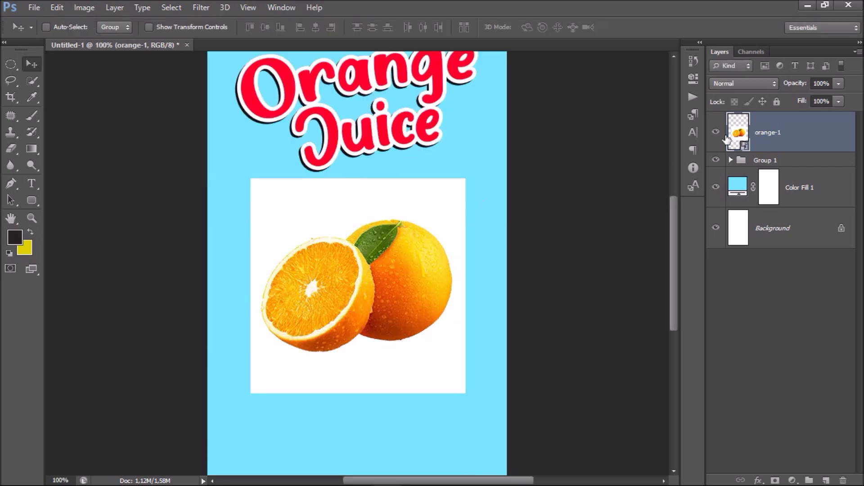
pyautogui.rightClick(767, 130)
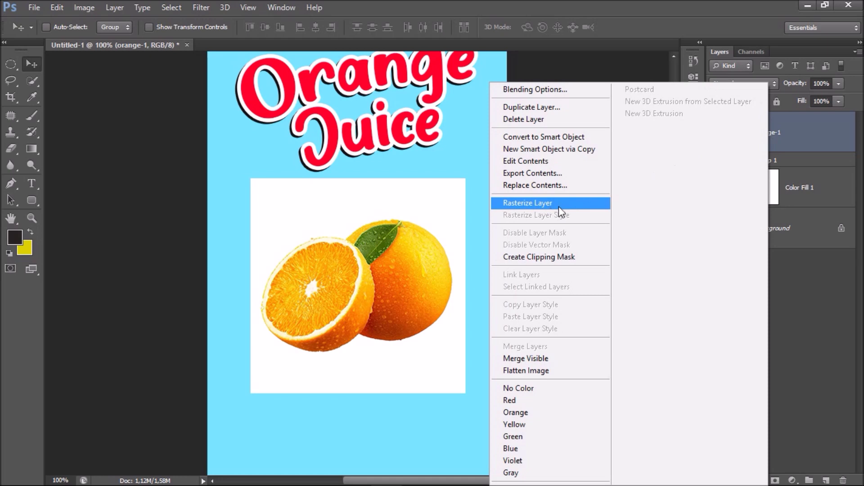
pyautogui.click(579, 203)
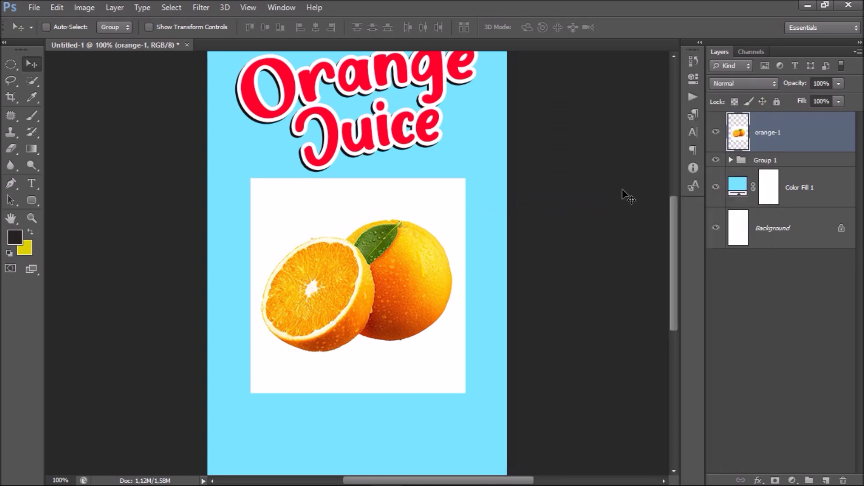
# Select the white background around the oranges on the orange-1 layer with the Magic Wand tool.
pyautogui.hotkey('ctrl', '+')
pyautogui.scroll(-4, 589, 181)
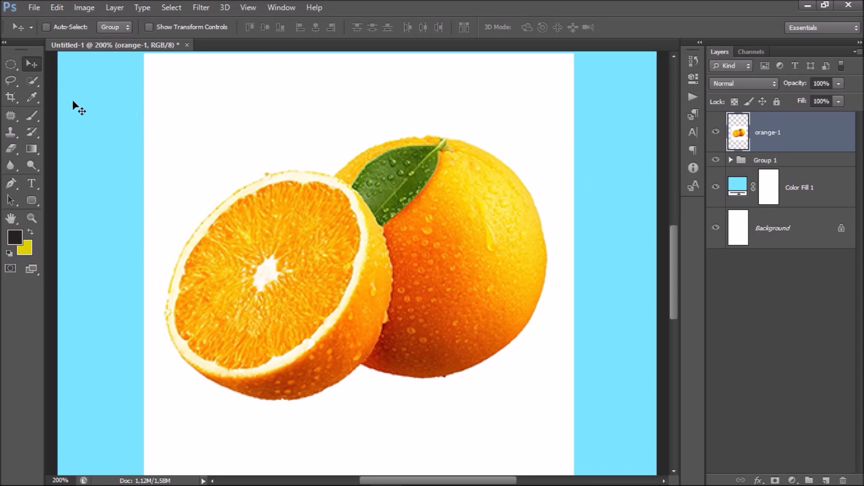
pyautogui.click(33, 81)
pyautogui.click(88, 90)
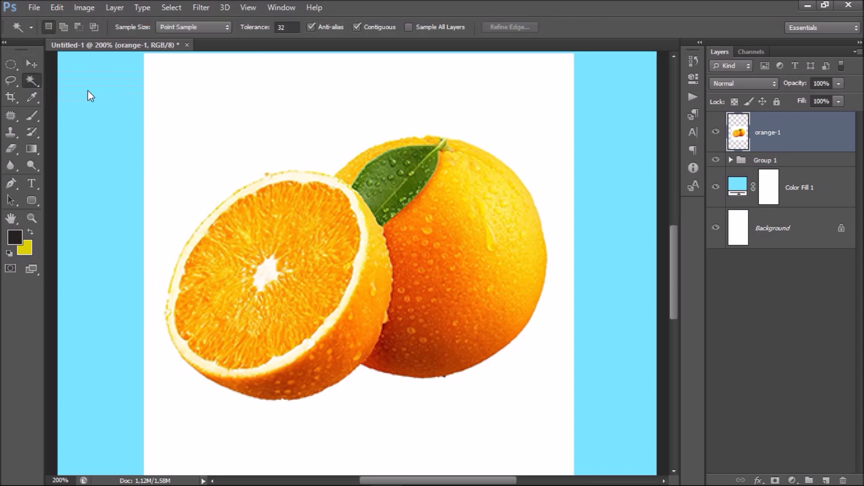
pyautogui.click(273, 95)
pyautogui.hotkey('ctrl', '-')
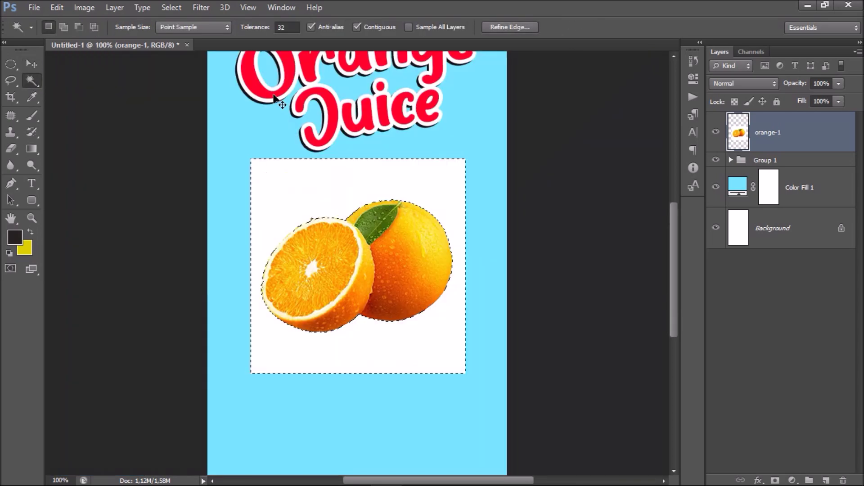
# Subtract the upper rind edge of the halved orange from the background selection with the Quick Selection tool.
pyautogui.hotkey('ctrl', '+')
pyautogui.hotkey('ctrl', '+')
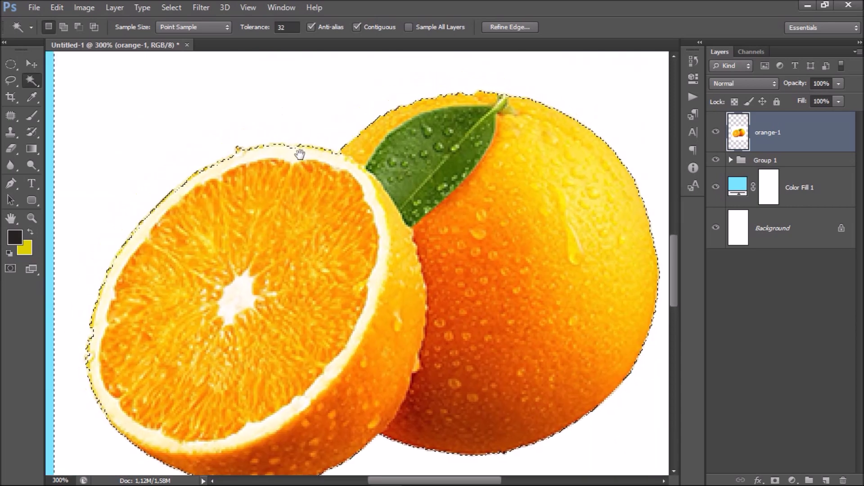
pyautogui.rightClick(39, 80)
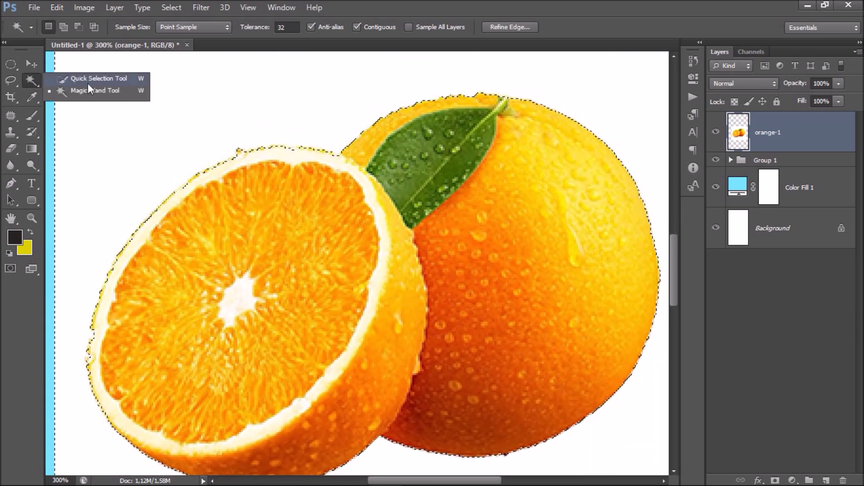
pyautogui.click(103, 80)
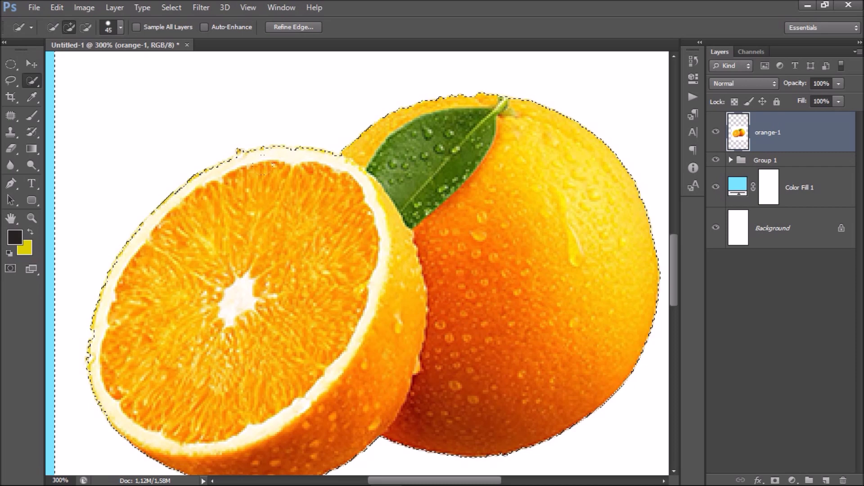
pyautogui.press('alt')
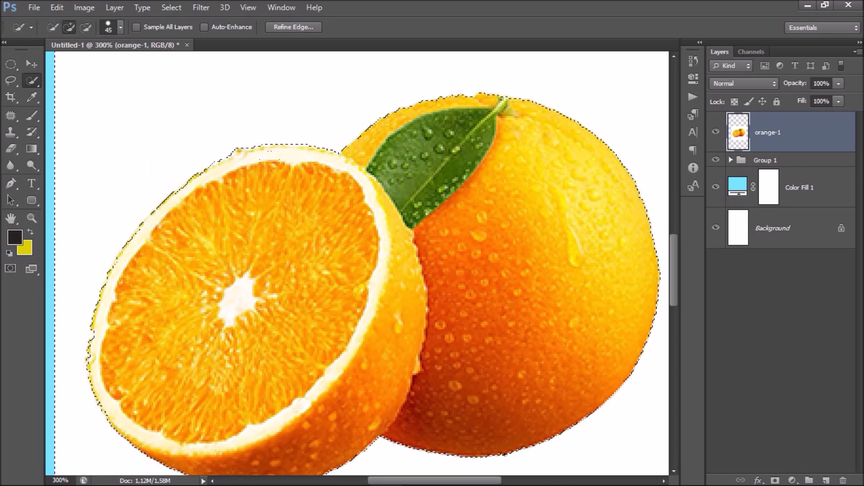
pyautogui.moveTo(338, 185); pyautogui.dragTo(354, 142)
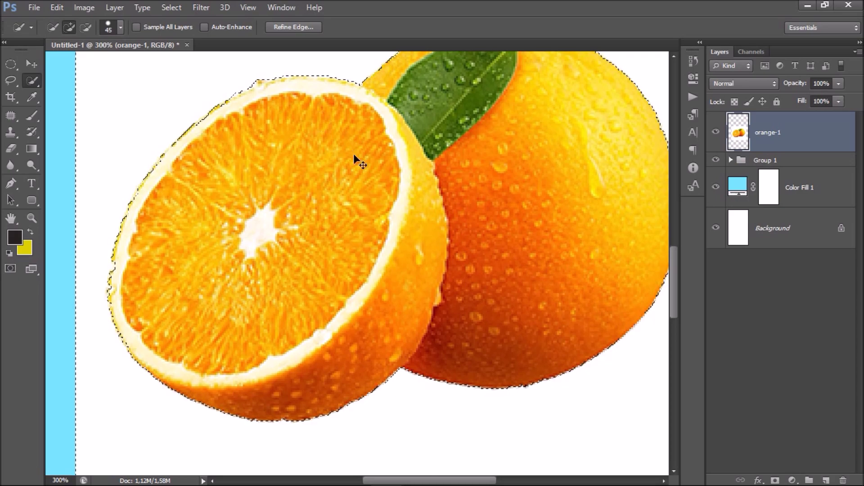
pyautogui.hotkey('ctrl', '-')
pyautogui.hotkey('ctrl', '-')
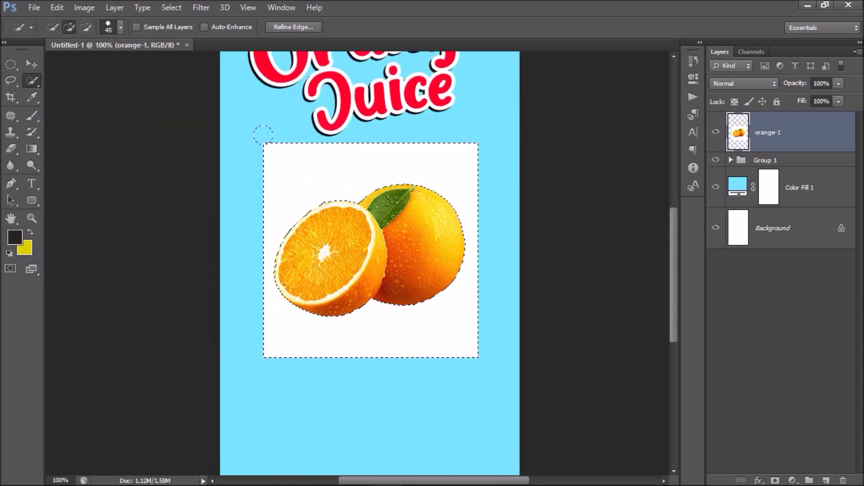
# Delete the selected white background from the orange-1 layer and clear the selection.
pyautogui.press('v')
pyautogui.press('BackSpace')
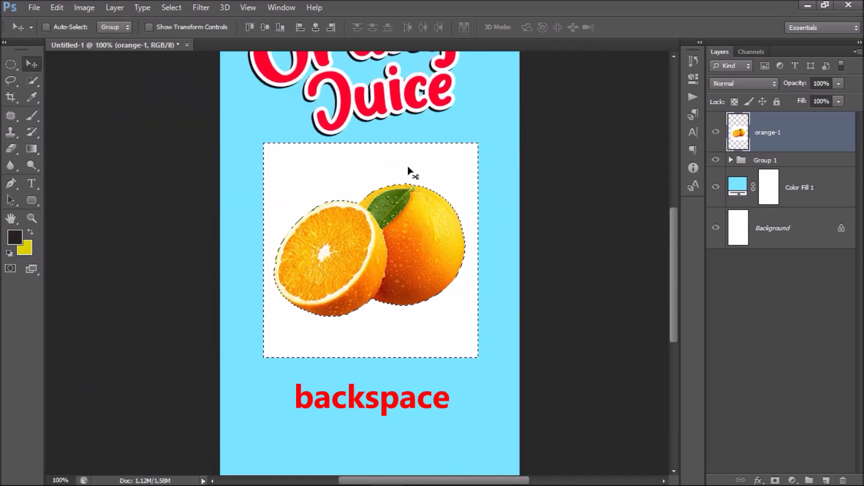
pyautogui.hotkey('ctrl', 'd')
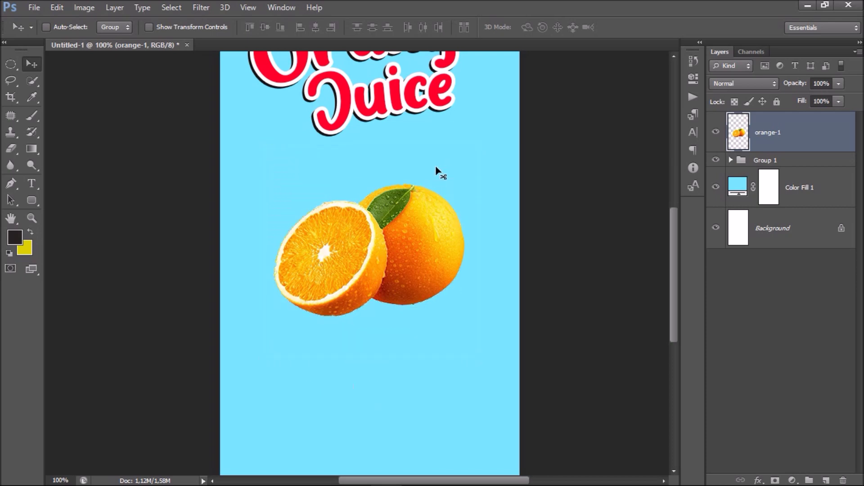
# Flip the oranges horizontally, apply the transformation, and move them slightly right beneath the title.
pyautogui.moveTo(422, 220); pyautogui.dragTo(436, 230)
pyautogui.hotkey('ctrl', 't')
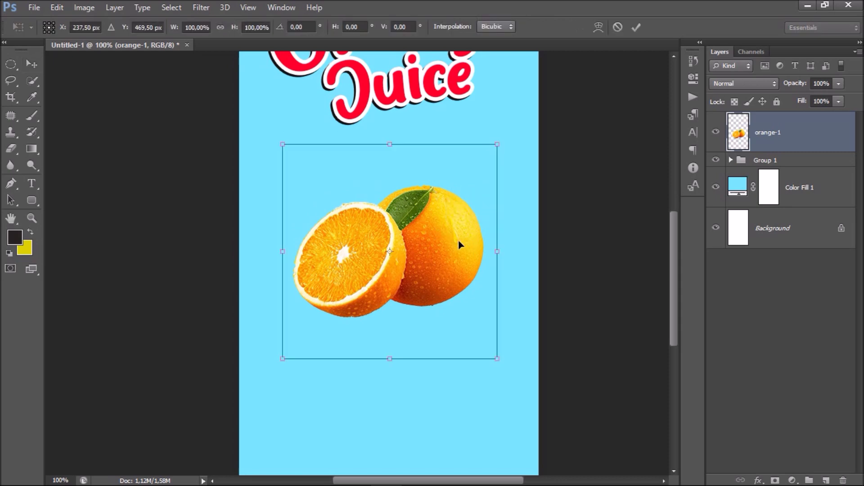
pyautogui.rightClick(460, 242)
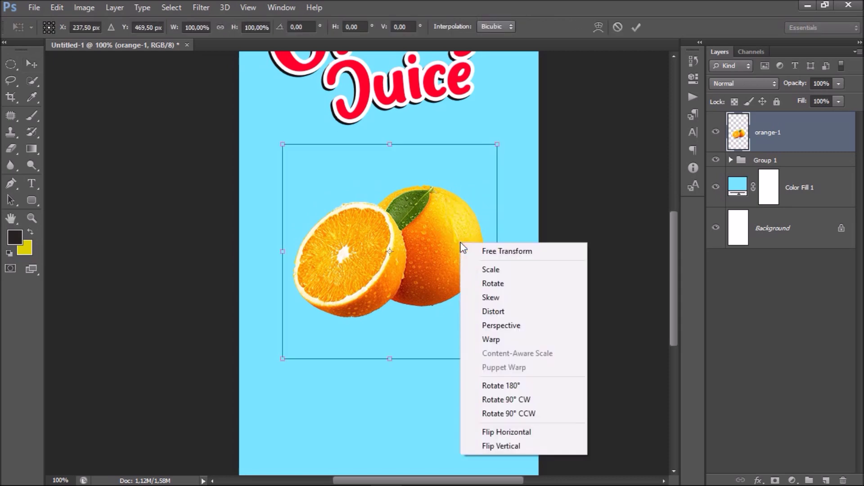
pyautogui.click(529, 434)
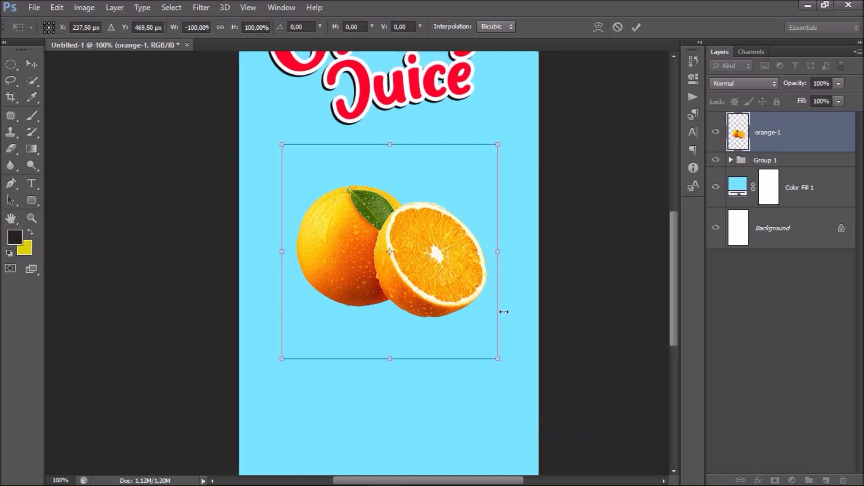
pyautogui.press('Return')
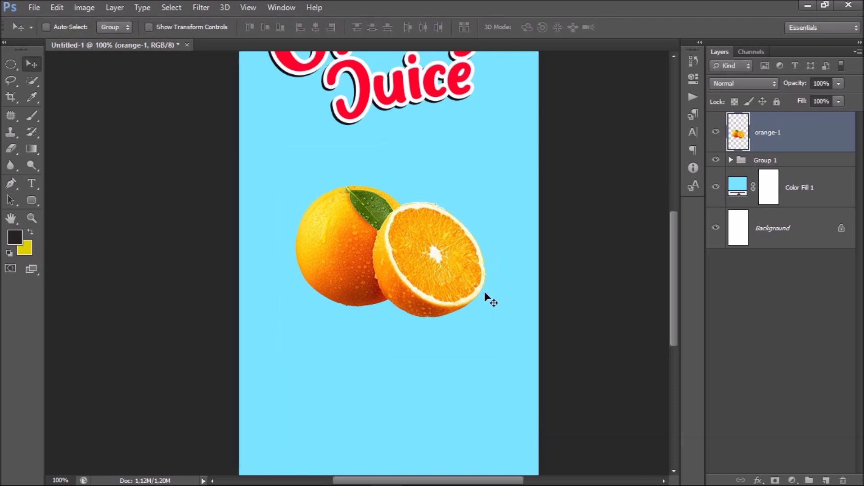
pyautogui.hotkey('ctrl', '-')
pyautogui.moveTo(383, 299); pyautogui.dragTo(388, 296)
pyautogui.click(34, 8)
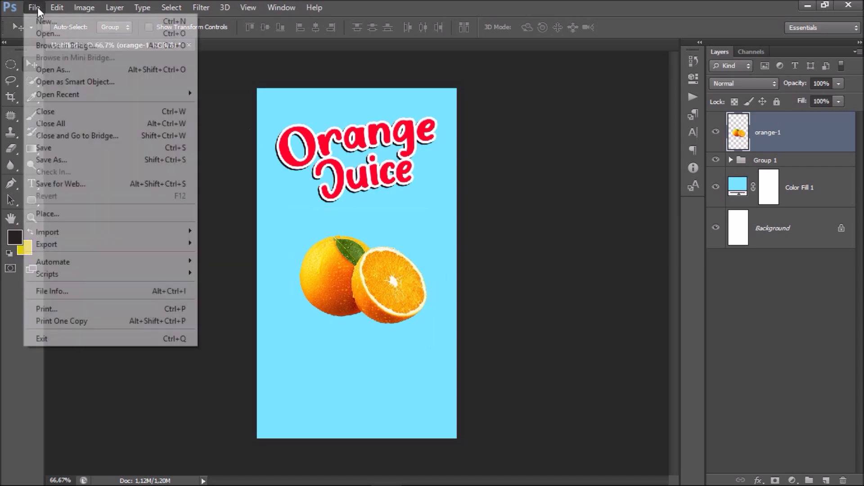
pyautogui.click(117, 215)
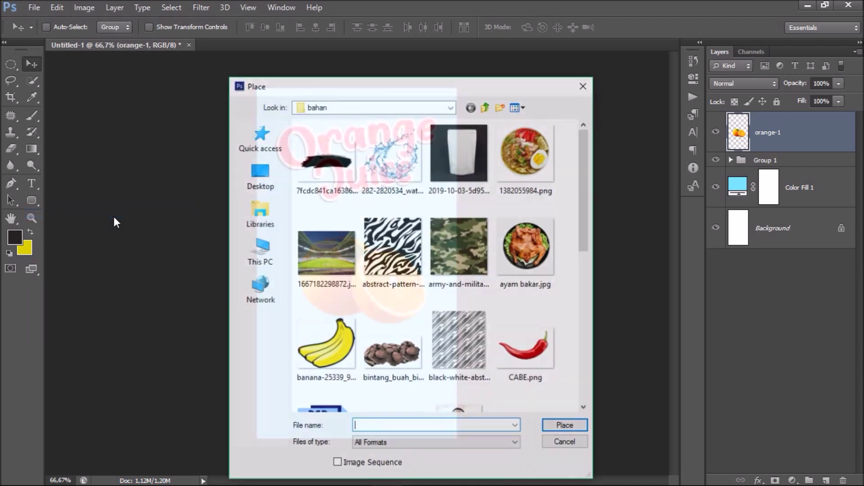
pyautogui.click(380, 157)
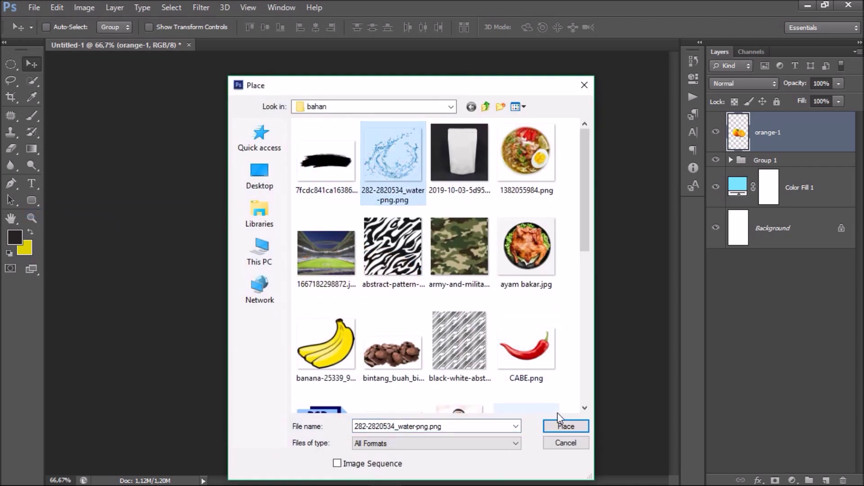
pyautogui.click(565, 426)
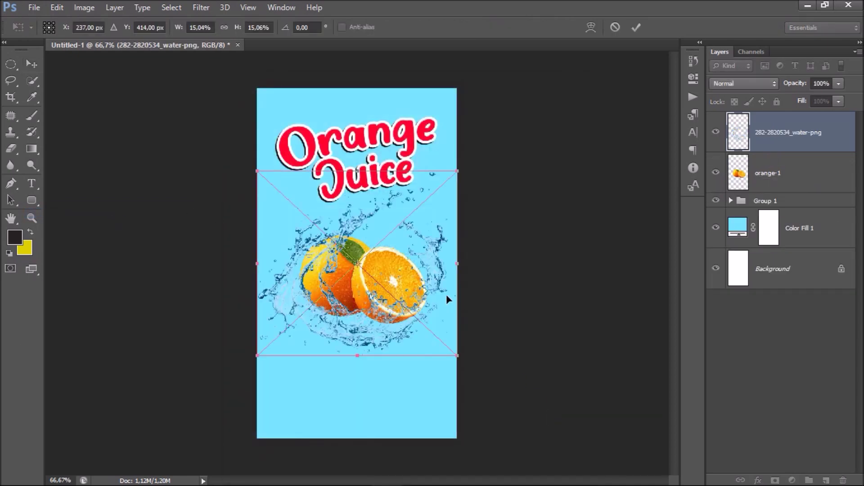
pyautogui.hotkey('ctrl', '+')
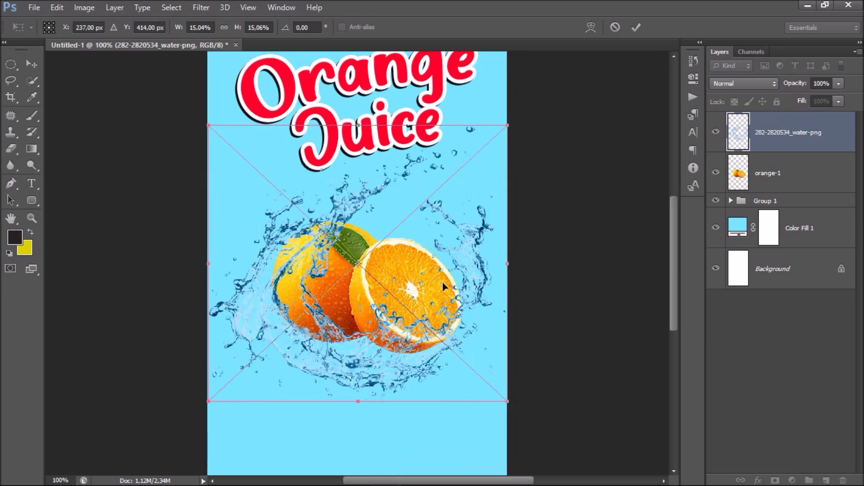
pyautogui.press('Return')
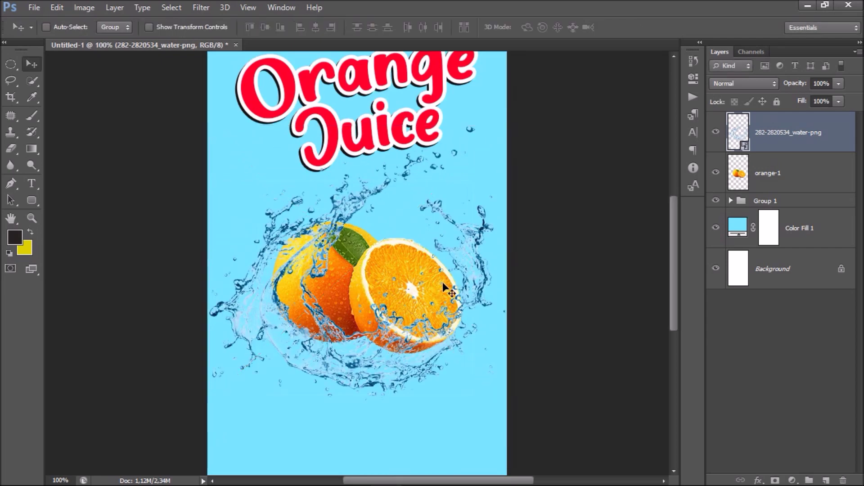
# Rasterize the water splash layer and move the splash slightly down over the oranges.
pyautogui.rightClick(790, 144)
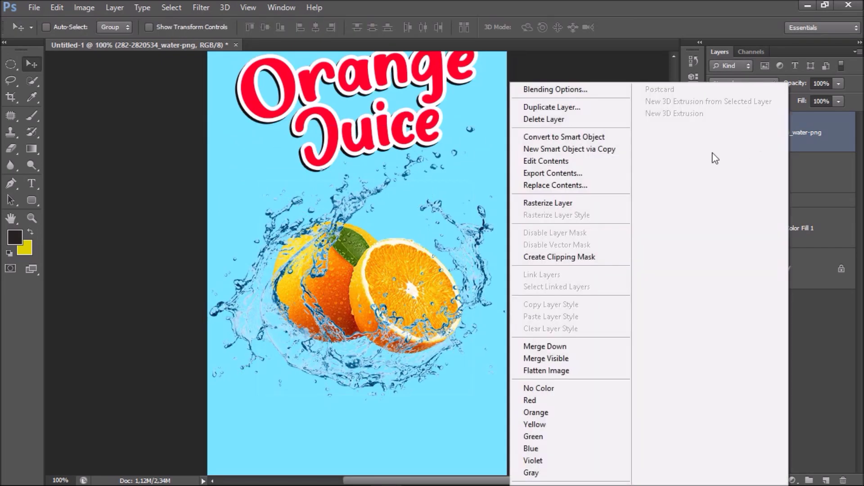
pyautogui.click(587, 204)
pyautogui.moveTo(473, 273)
pyautogui.mouseDown()
pyautogui.moveTo(486, 268)
pyautogui.moveTo(464, 275)
pyautogui.mouseUp()
# Free-transform the water splash, moving it slightly down and rotating it to about -4.68° around the oranges.
pyautogui.hotkey('ctrl', 't')
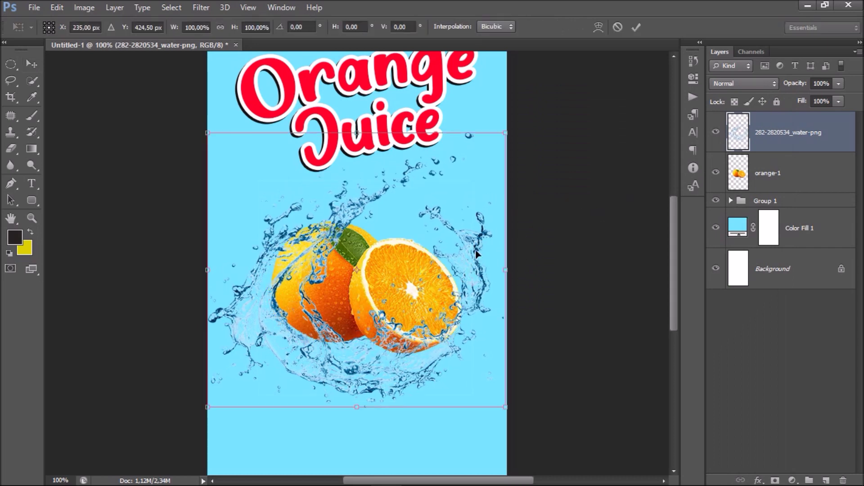
pyautogui.moveTo(544, 146); pyautogui.dragTo(326, 204)
pyautogui.moveTo(381, 244); pyautogui.dragTo(378, 261)
pyautogui.moveTo(586, 179); pyautogui.dragTo(288, 302)
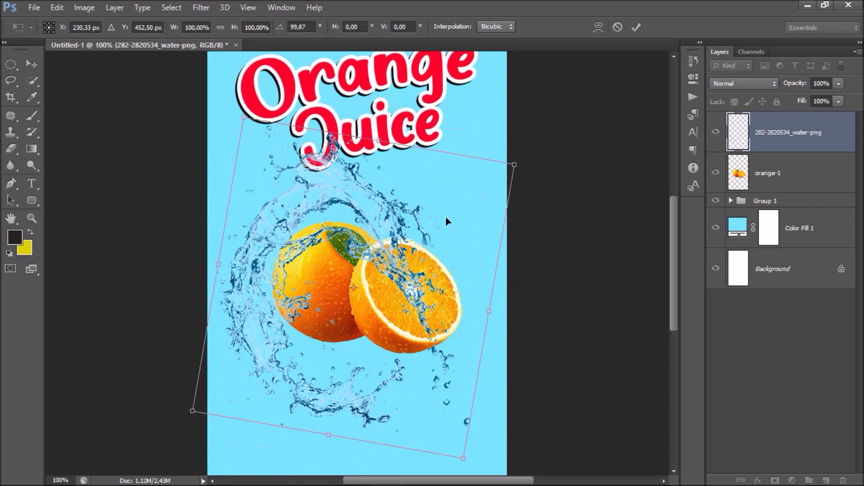
pyautogui.moveTo(525, 181); pyautogui.dragTo(296, 231)
# Flip the water splash horizontally, shift it right to surround the oranges, and apply the transformation.
pyautogui.rightClick(426, 229)
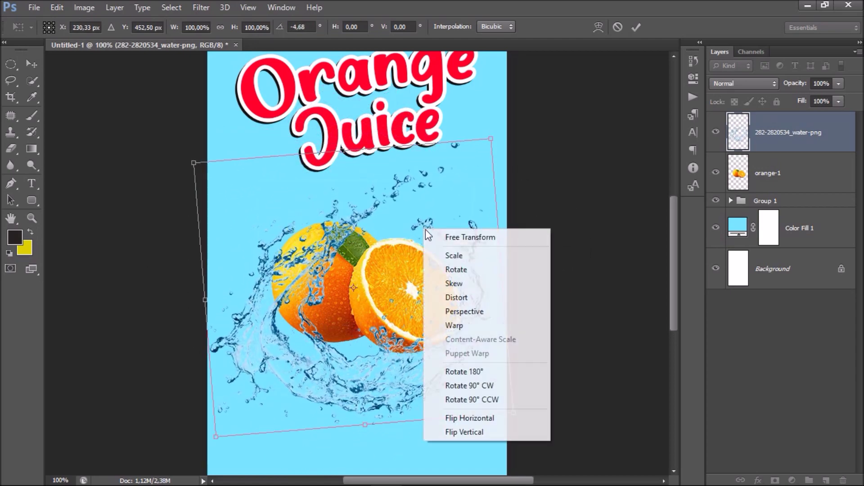
pyautogui.click(495, 417)
pyautogui.moveTo(444, 263)
pyautogui.mouseDown()
pyautogui.moveTo(451, 258)
pyautogui.moveTo(453, 269)
pyautogui.mouseUp()
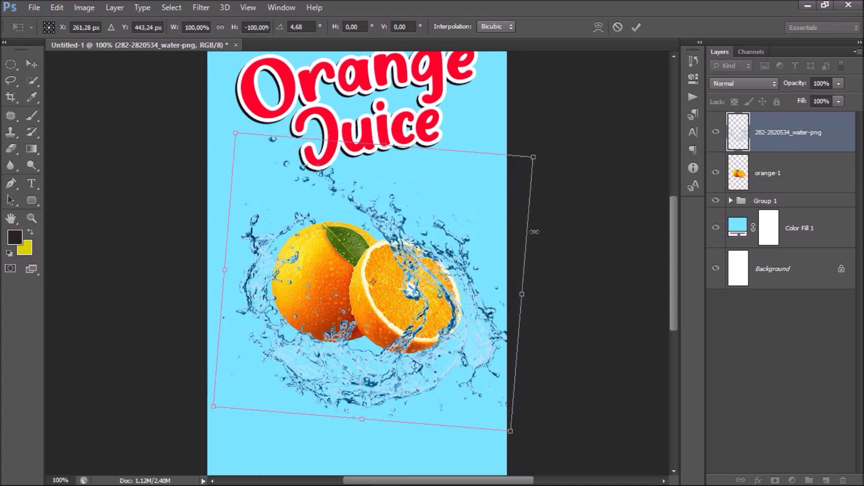
pyautogui.press('Return')
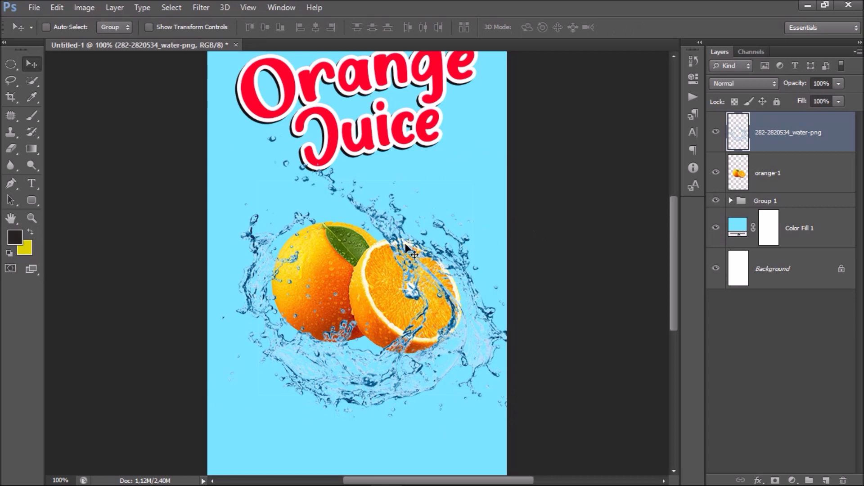
pyautogui.hotkey('ctrl', '+')
pyautogui.moveTo(414, 261); pyautogui.dragTo(421, 247)
pyautogui.hotkey('ctrl', '-')
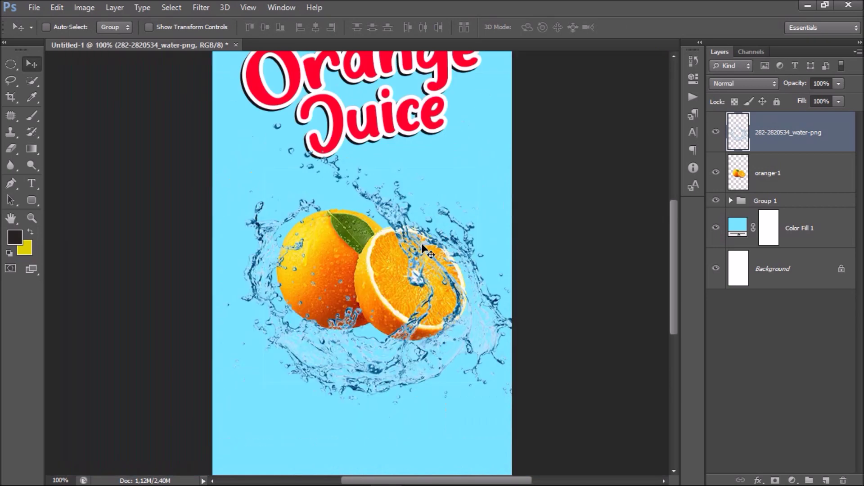
pyautogui.moveTo(425, 246)
pyautogui.mouseDown()
pyautogui.moveTo(422, 256)
pyautogui.moveTo(424, 246)
pyautogui.mouseUp()
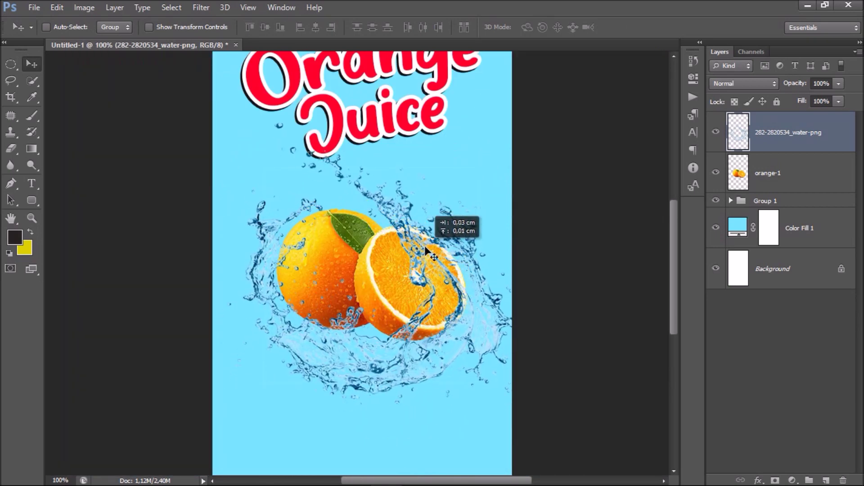
# Load the oranges' outline as a selection, erase the water covering the whole orange with the 40 px Eraser, and deselect.
pyautogui.keyDown('ctrl'); pyautogui.click(740, 174); pyautogui.keyUp('ctrl')
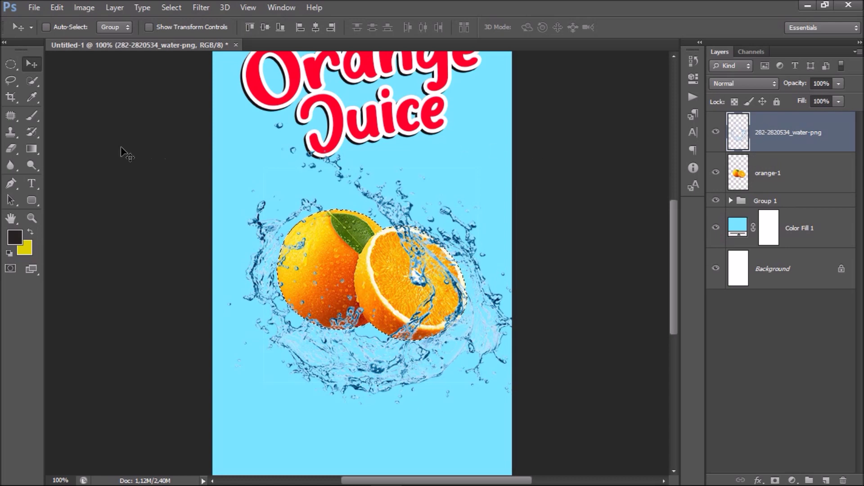
pyautogui.click(13, 147)
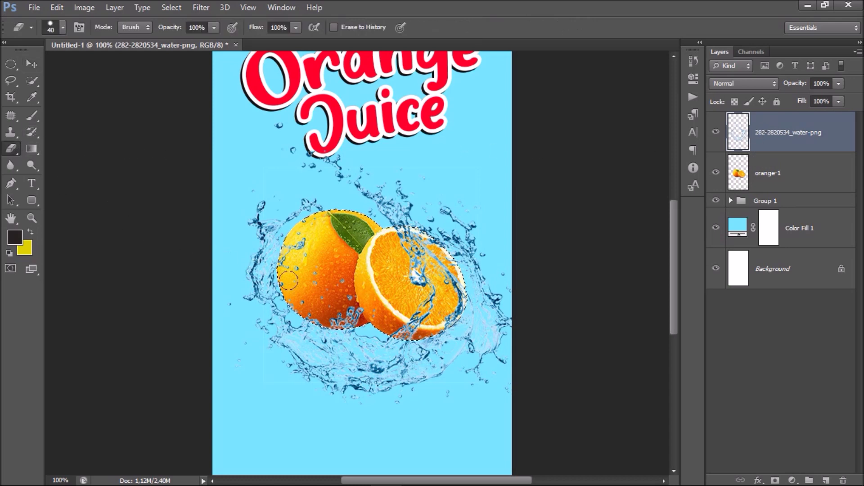
pyautogui.scroll(1, 327, 285)
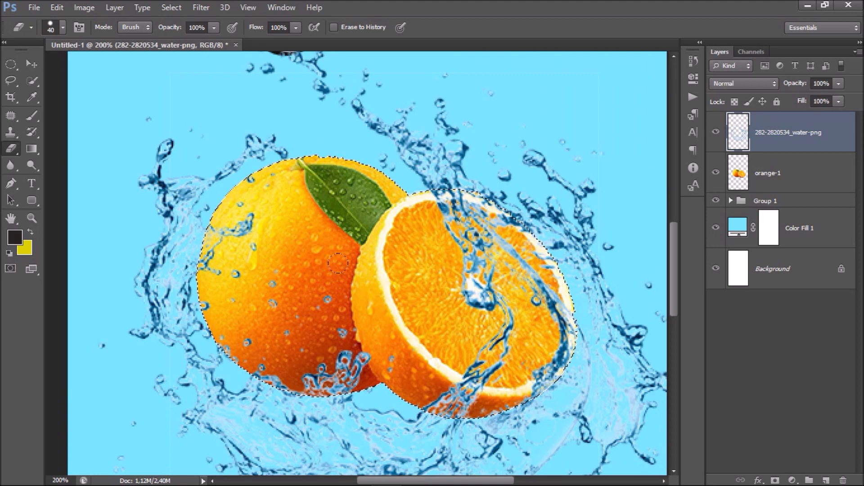
pyautogui.moveTo(326, 295)
pyautogui.mouseDown()
pyautogui.moveTo(295, 305)
pyautogui.moveTo(228, 218)
pyautogui.moveTo(214, 230)
pyautogui.mouseUp()
pyautogui.moveTo(214, 271)
pyautogui.mouseDown()
pyautogui.moveTo(205, 307)
pyautogui.moveTo(228, 357)
pyautogui.moveTo(255, 331)
pyautogui.moveTo(310, 380)
pyautogui.moveTo(342, 332)
pyautogui.moveTo(365, 338)
pyautogui.mouseUp()
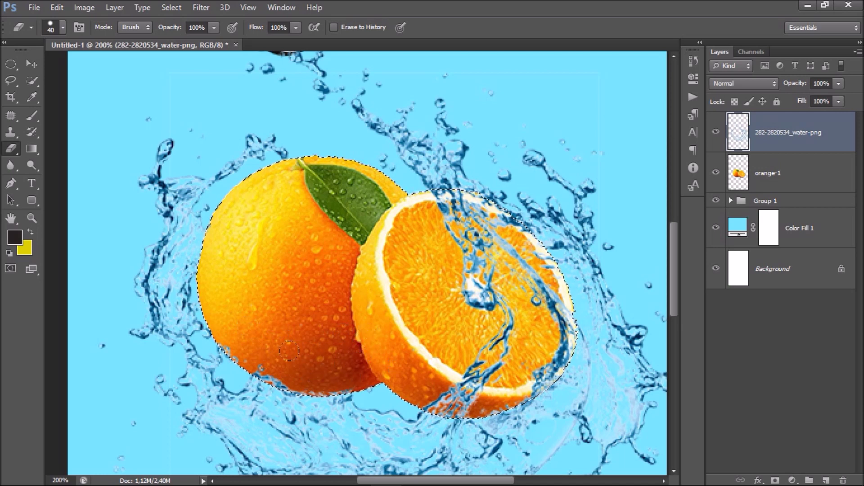
pyautogui.moveTo(308, 334)
pyautogui.mouseDown()
pyautogui.moveTo(327, 267)
pyautogui.moveTo(292, 320)
pyautogui.moveTo(251, 295)
pyautogui.moveTo(252, 272)
pyautogui.mouseUp()
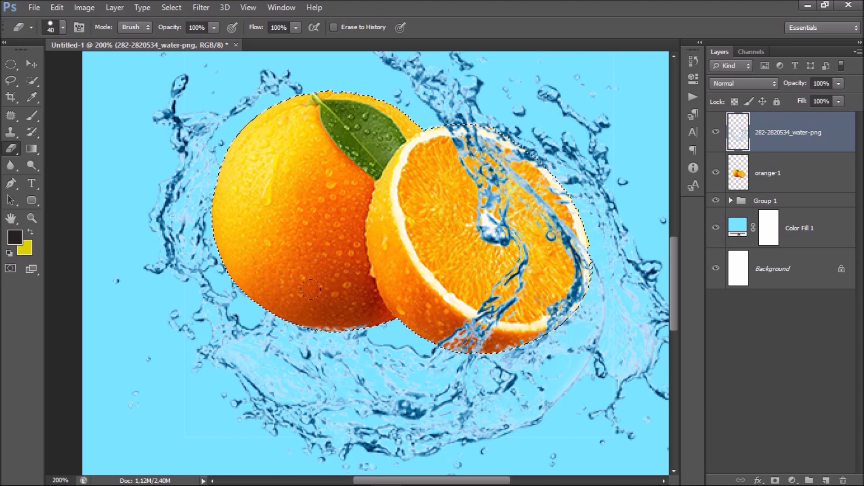
pyautogui.moveTo(412, 275); pyautogui.dragTo(443, 300)
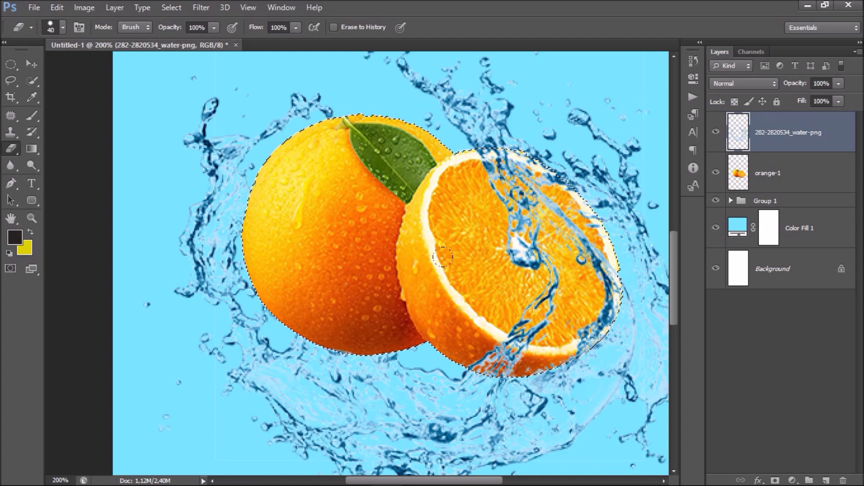
pyautogui.hotkey('ctrl', '-')
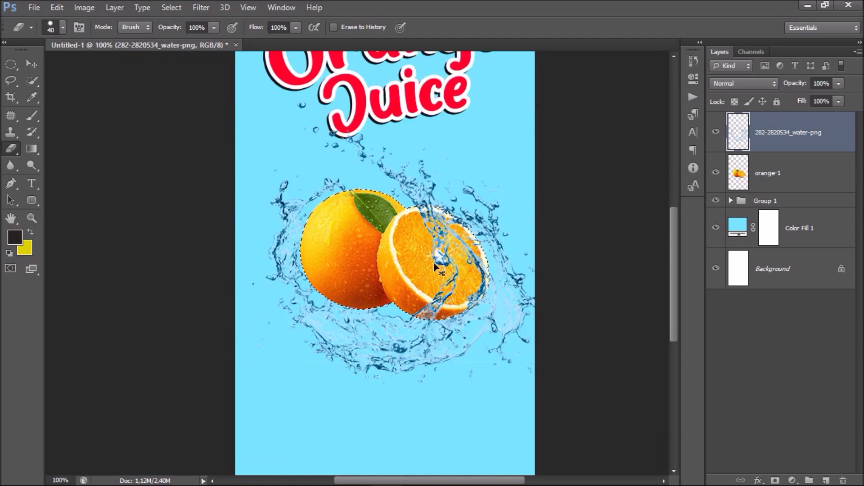
pyautogui.hotkey('ctrl', 'd')
# Move the title's Group 1 above the water splash layer in the layer order.
pyautogui.click(31, 66)
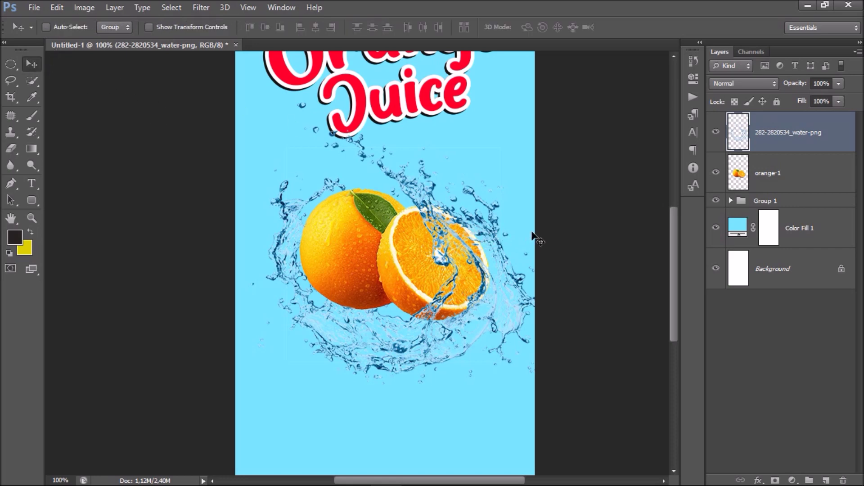
pyautogui.hotkey('ctrl', '-')
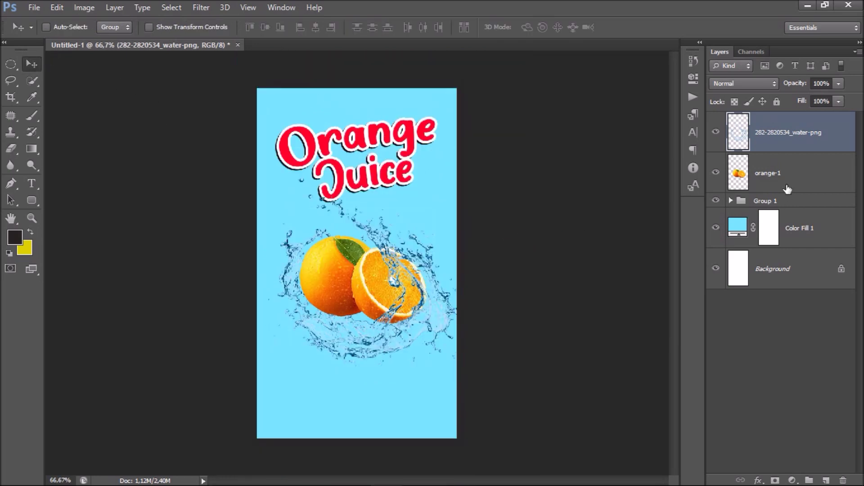
pyautogui.moveTo(801, 203); pyautogui.dragTo(793, 116)
pyautogui.moveTo(800, 207); pyautogui.dragTo(791, 121)
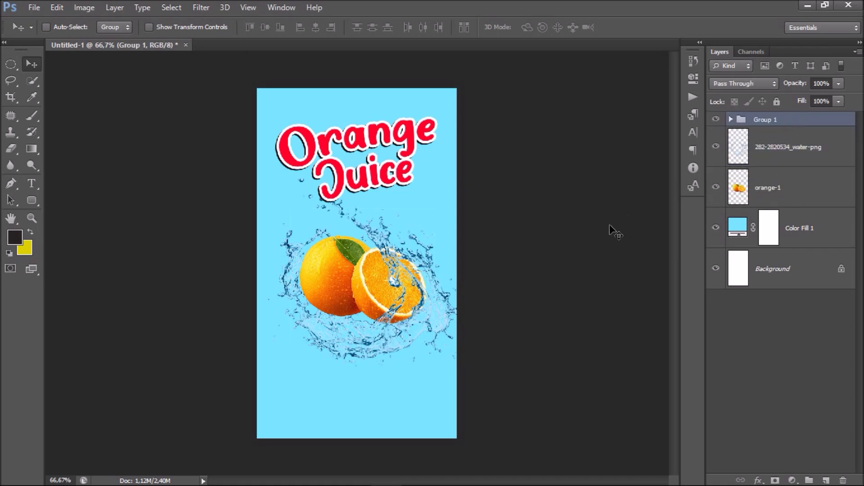
# Add a Color Overlay in golden yellow fdcc0a to the water splash layer and set its opacity to 82%.
pyautogui.hotkey('ctrl', '+')
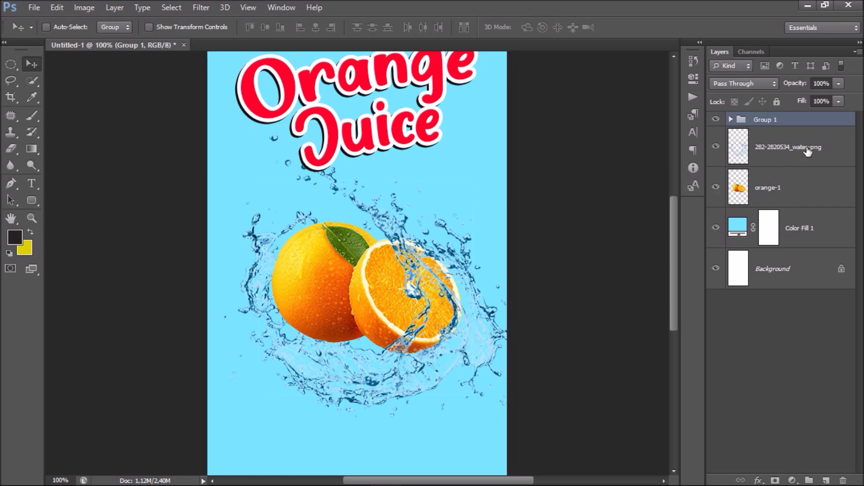
pyautogui.click(786, 159)
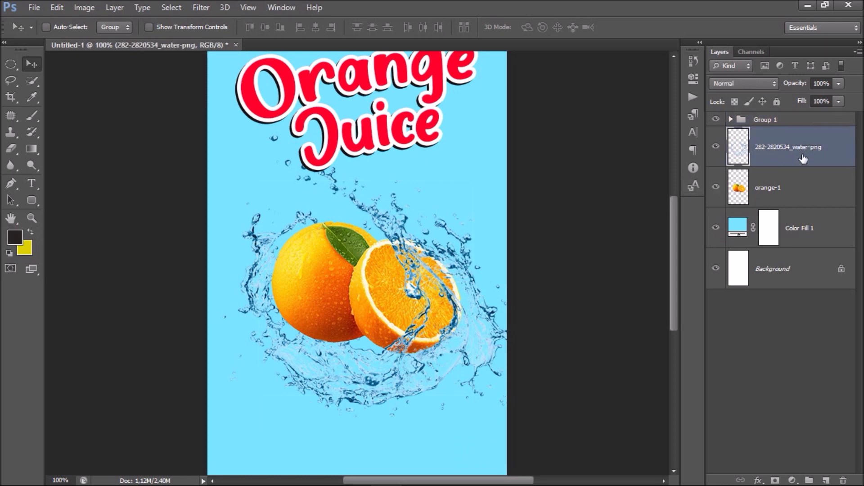
pyautogui.doubleClick(803, 158)
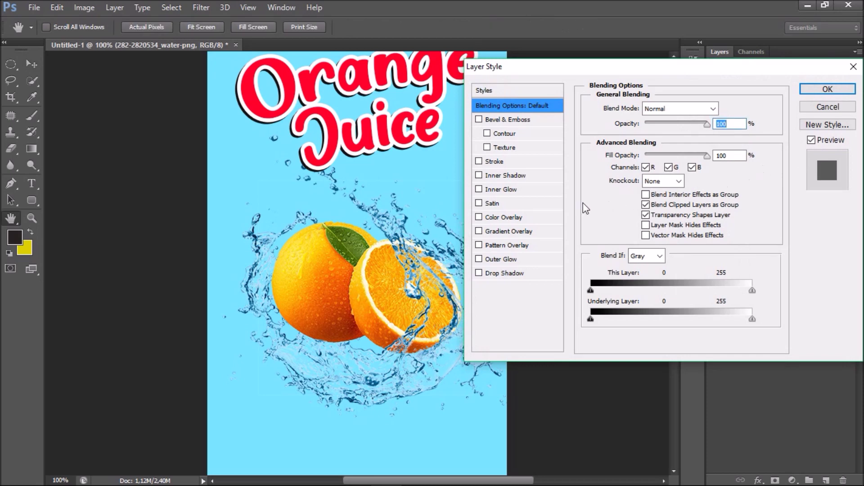
pyautogui.click(508, 218)
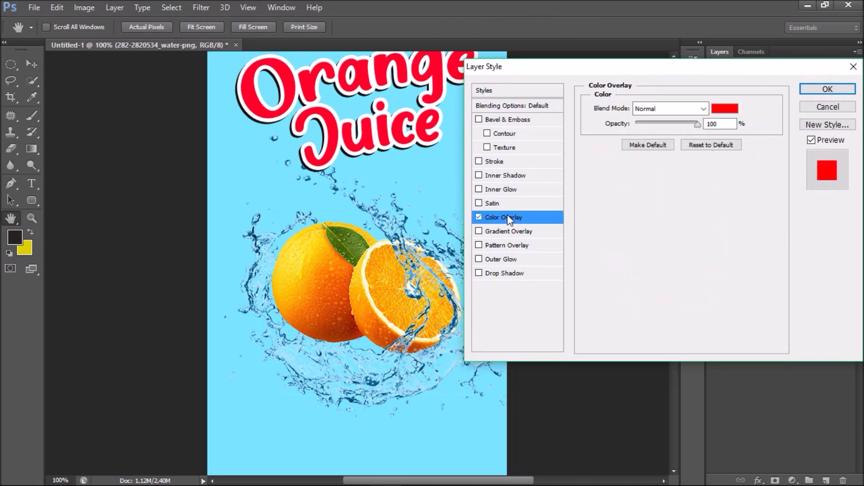
pyautogui.click(729, 111)
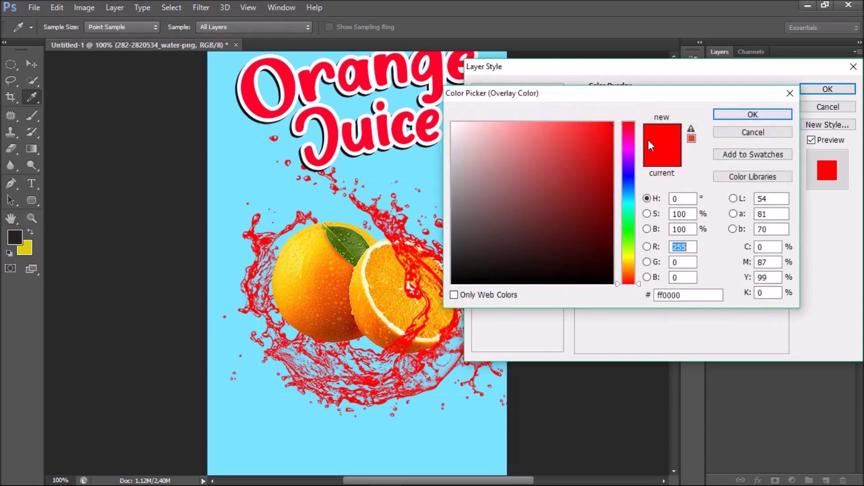
pyautogui.click(631, 262)
pyautogui.moveTo(602, 128); pyautogui.dragTo(607, 124)
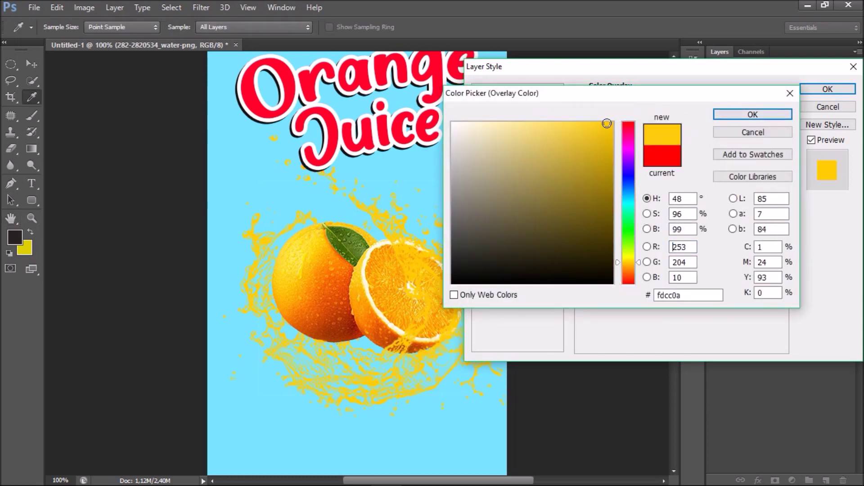
pyautogui.click(746, 115)
pyautogui.moveTo(697, 126); pyautogui.dragTo(686, 128)
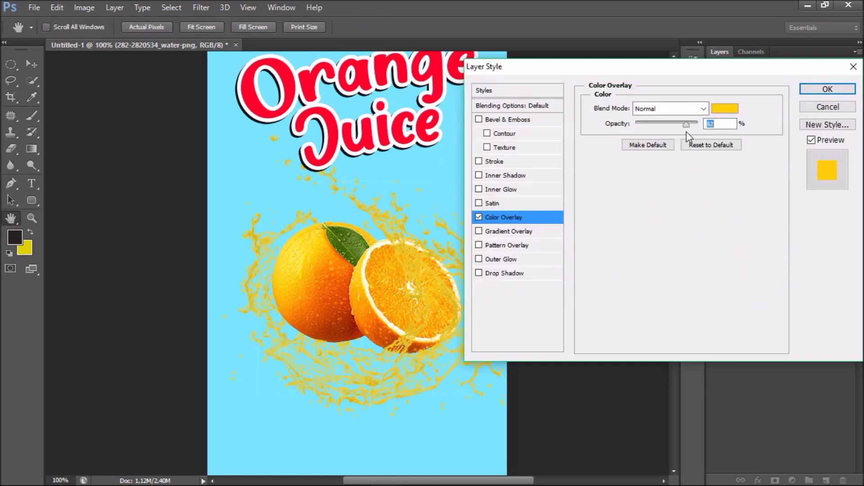
# Change the water splash's Color Overlay color to orange ff9c00.
pyautogui.click(722, 108)
pyautogui.press('Return')
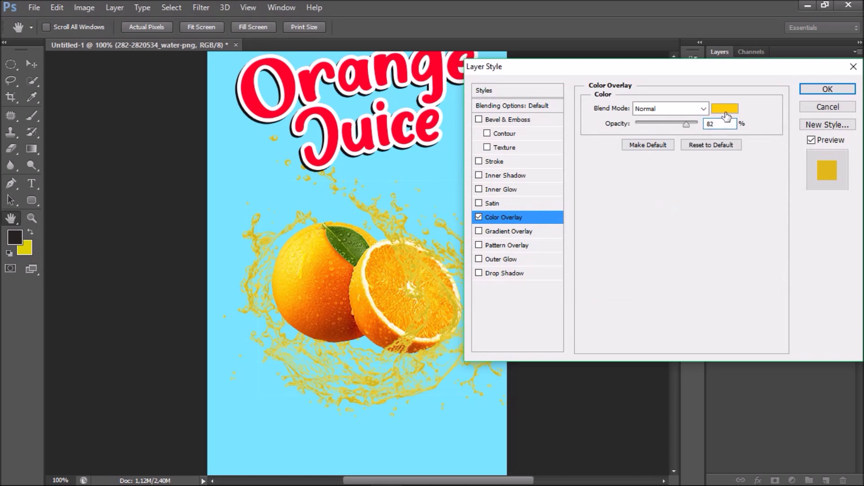
pyautogui.click(726, 116)
pyautogui.click(629, 267)
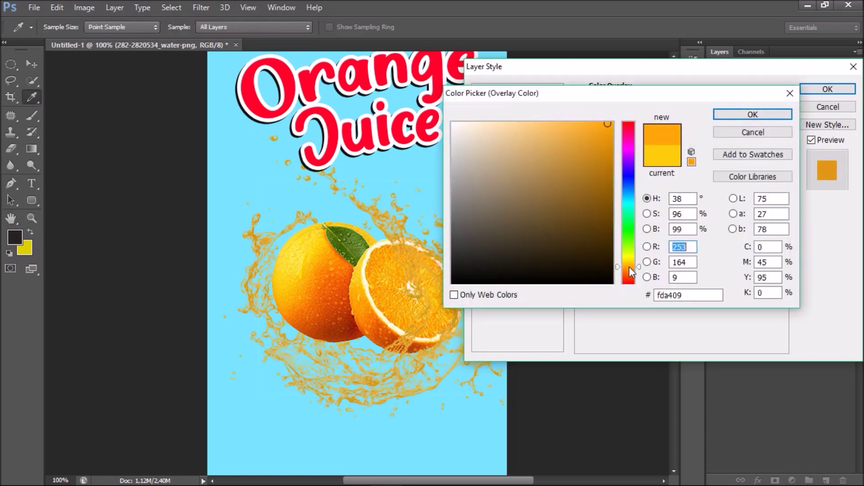
pyautogui.click(627, 268)
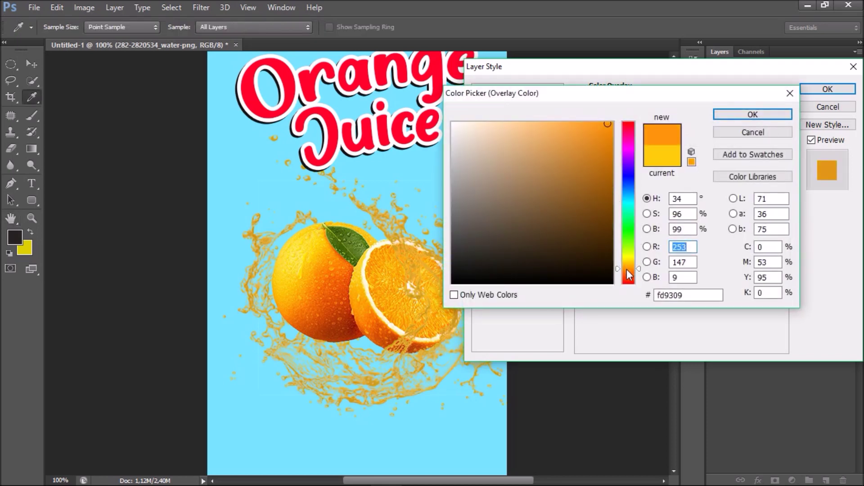
pyautogui.click(627, 271)
pyautogui.click(612, 123)
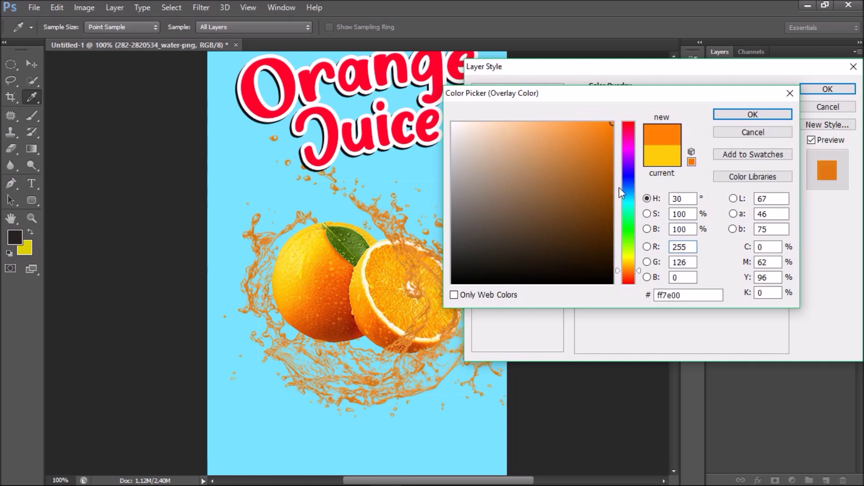
pyautogui.moveTo(627, 265); pyautogui.dragTo(633, 268)
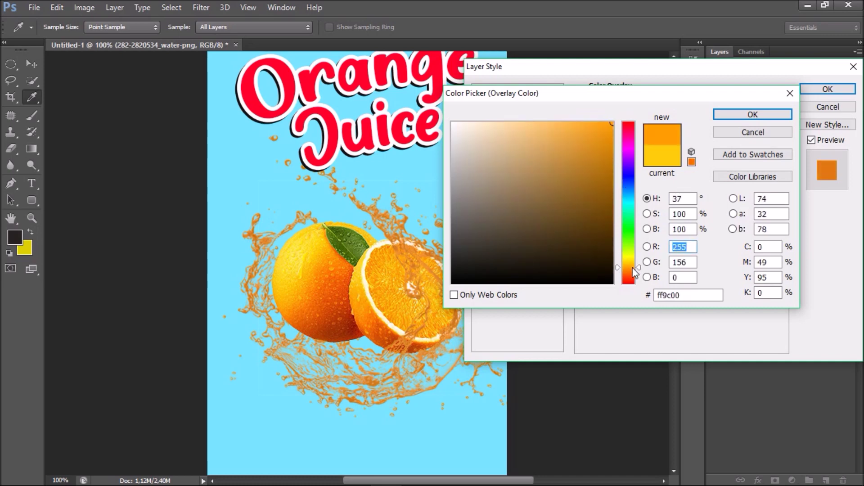
pyautogui.click(752, 114)
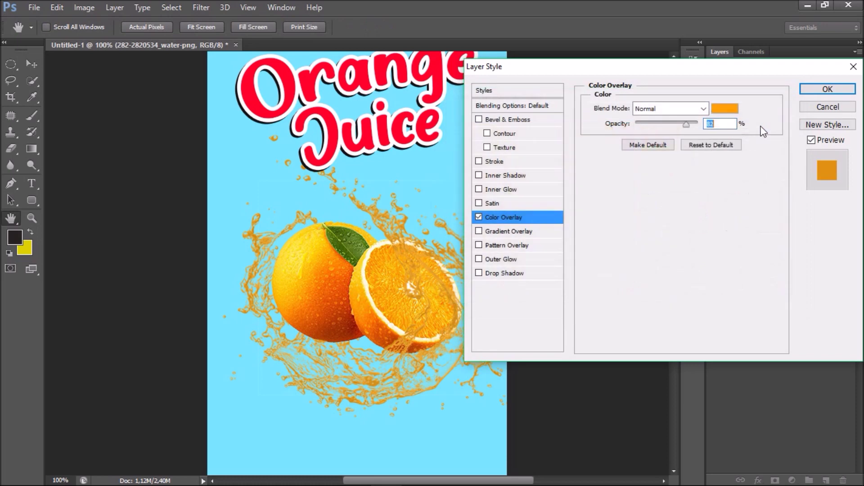
# Set the water splash's Color Overlay to 98% opacity and orange ff8207, and apply the layer style.
pyautogui.moveTo(685, 129); pyautogui.dragTo(694, 130)
pyautogui.click(729, 111)
pyautogui.click(617, 134)
pyautogui.moveTo(628, 137); pyautogui.dragTo(631, 263)
pyautogui.moveTo(608, 133); pyautogui.dragTo(609, 123)
pyautogui.moveTo(634, 272); pyautogui.dragTo(629, 270)
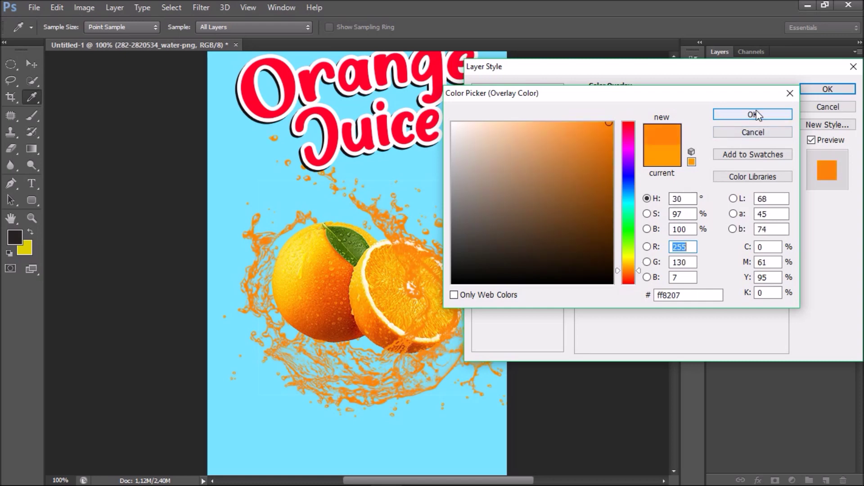
pyautogui.click(729, 115)
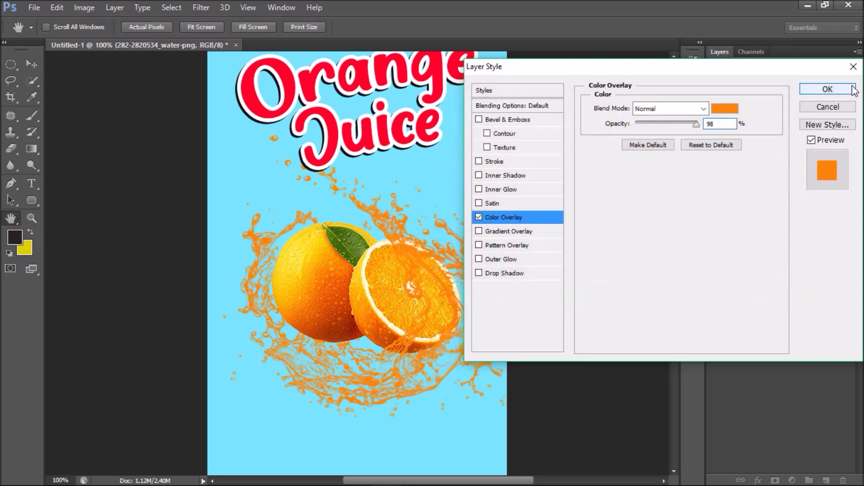
pyautogui.click(828, 89)
# Scale the water splash and orange-1 layers together to about 94.6% and center them at about X 244.5, Y 419 px.
pyautogui.hotkey('ctrl', '-')
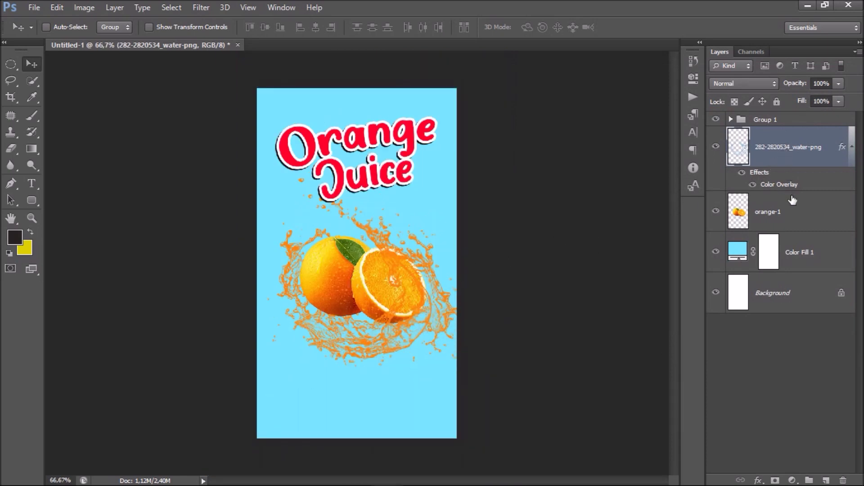
pyautogui.click(778, 219)
pyautogui.hotkey('ctrl', 't')
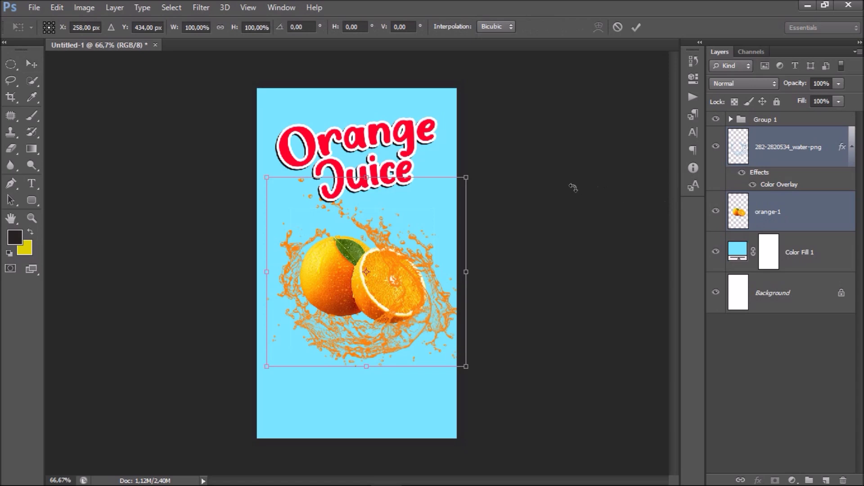
pyautogui.moveTo(468, 179); pyautogui.dragTo(455, 188)
pyautogui.moveTo(432, 219)
pyautogui.mouseDown()
pyautogui.moveTo(421, 223)
pyautogui.moveTo(423, 214)
pyautogui.mouseUp()
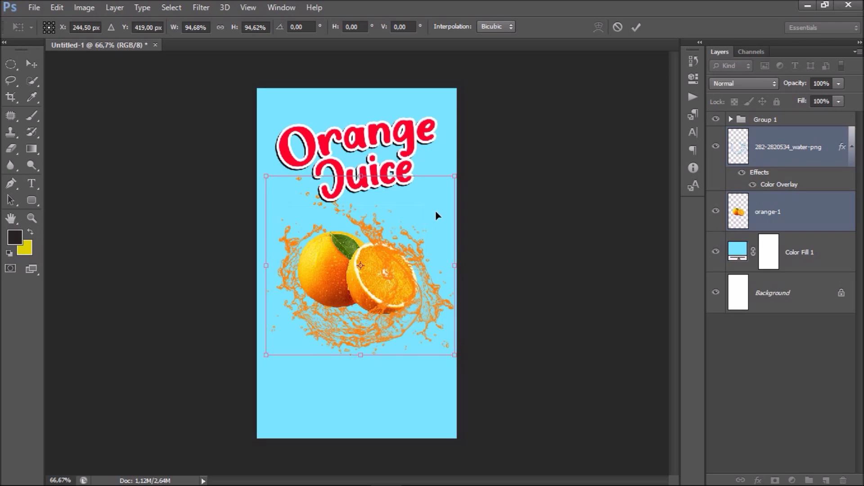
pyautogui.press('Return')
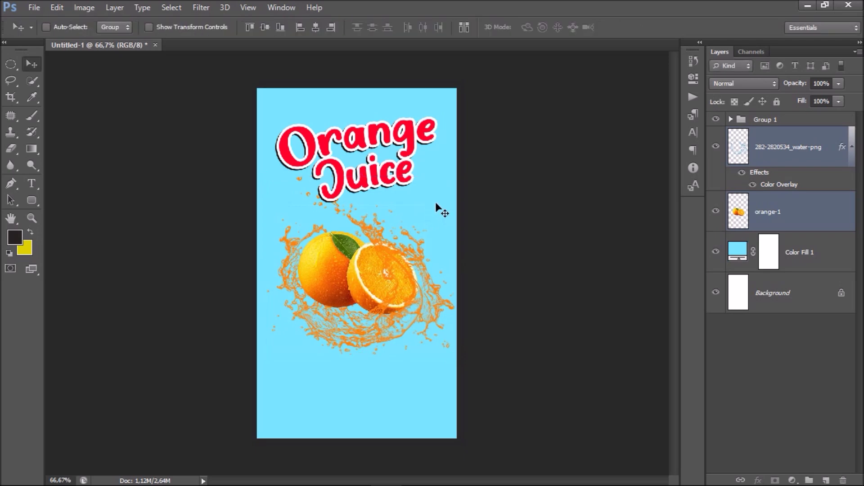
pyautogui.hotkey('ctrl', '+')
pyautogui.hotkey('ctrl', '+')
pyautogui.hotkey('ctrl', '-')
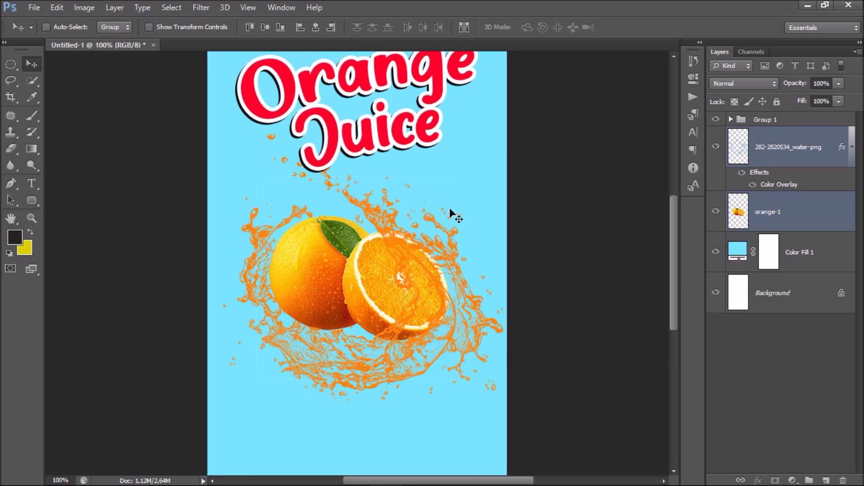
pyautogui.hotkey('ctrl', '-')
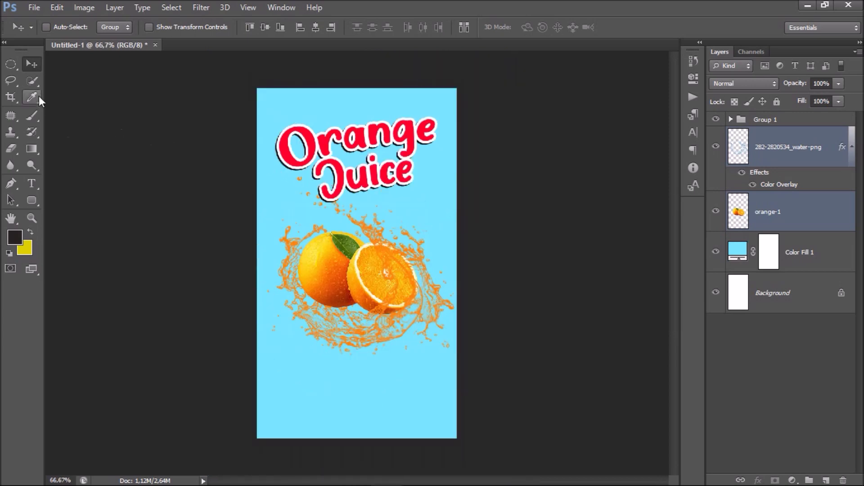
# Select a full-width strip along the bottom of the canvas, below the splash, with the Rectangular Marquee Tool.
pyautogui.click(14, 67)
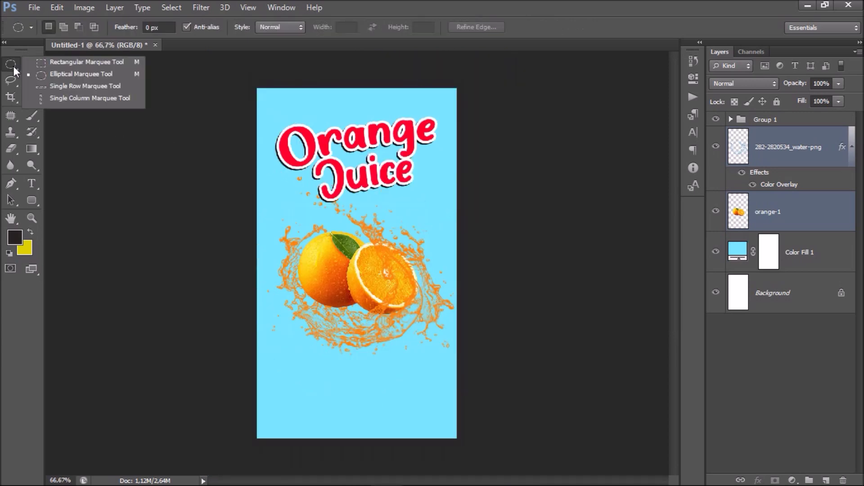
pyautogui.click(102, 63)
pyautogui.moveTo(234, 374); pyautogui.dragTo(477, 450)
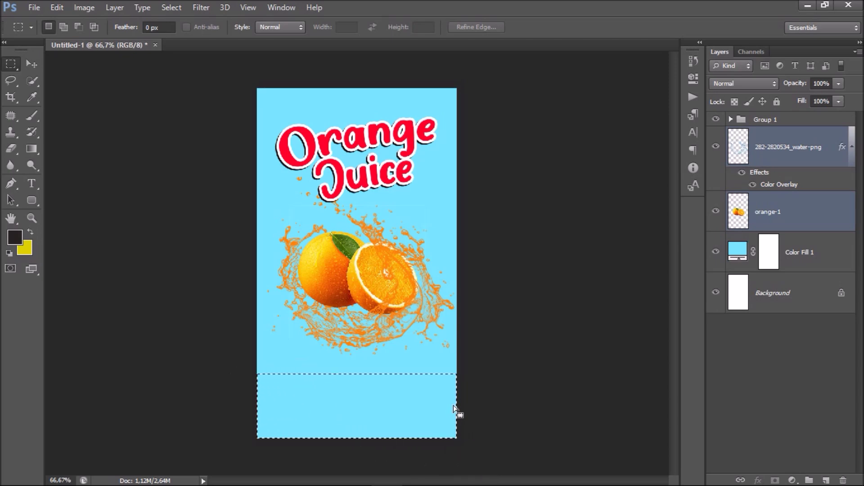
# Add a Solid Color fill layer in green 019342 over the selected strip.
pyautogui.click(792, 480)
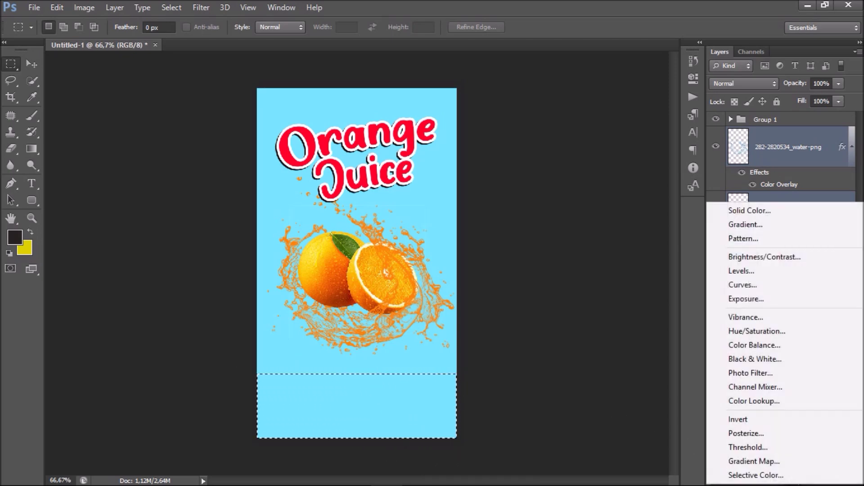
pyautogui.click(792, 209)
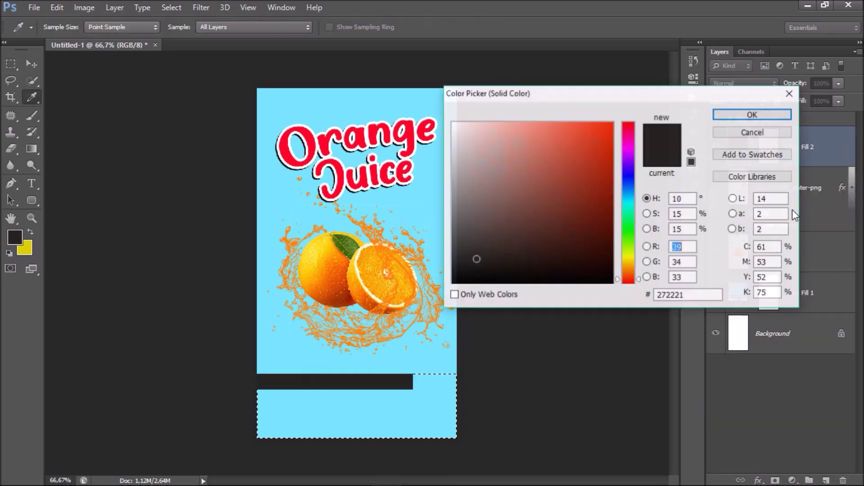
pyautogui.click(631, 231)
pyautogui.moveTo(609, 163)
pyautogui.mouseDown()
pyautogui.moveTo(603, 127)
pyautogui.moveTo(610, 136)
pyautogui.mouseUp()
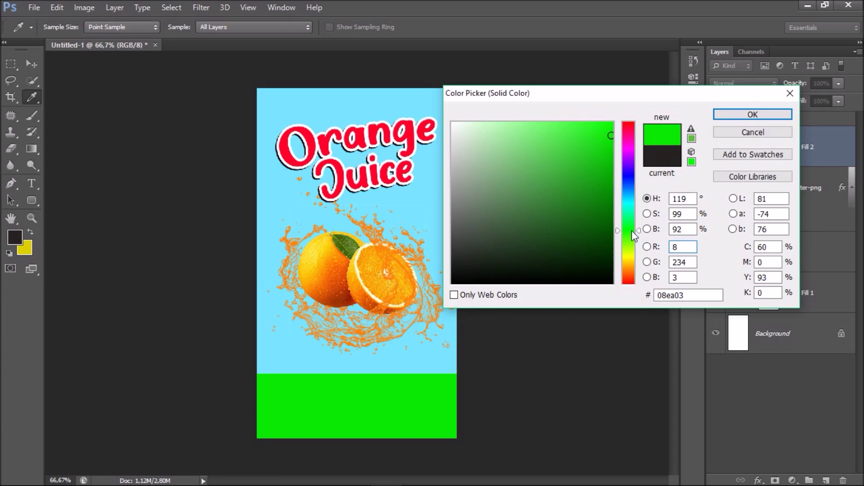
pyautogui.click(603, 179)
pyautogui.click(608, 188)
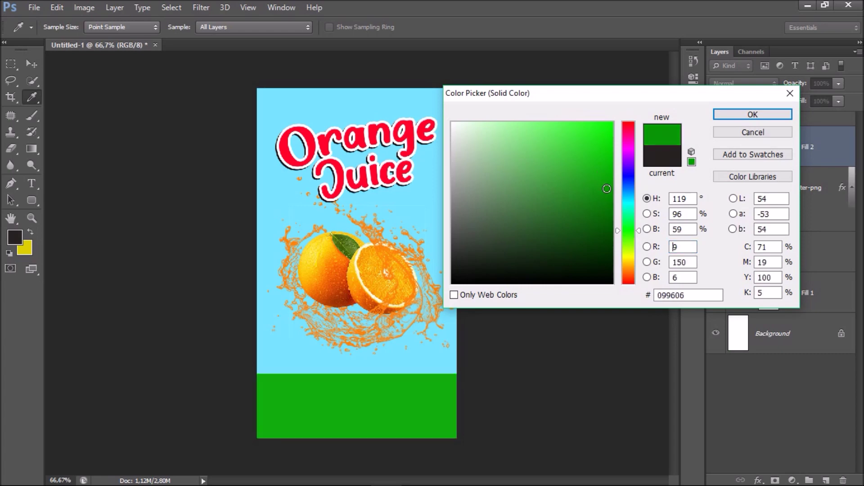
pyautogui.click(612, 190)
pyautogui.moveTo(628, 230); pyautogui.dragTo(629, 219)
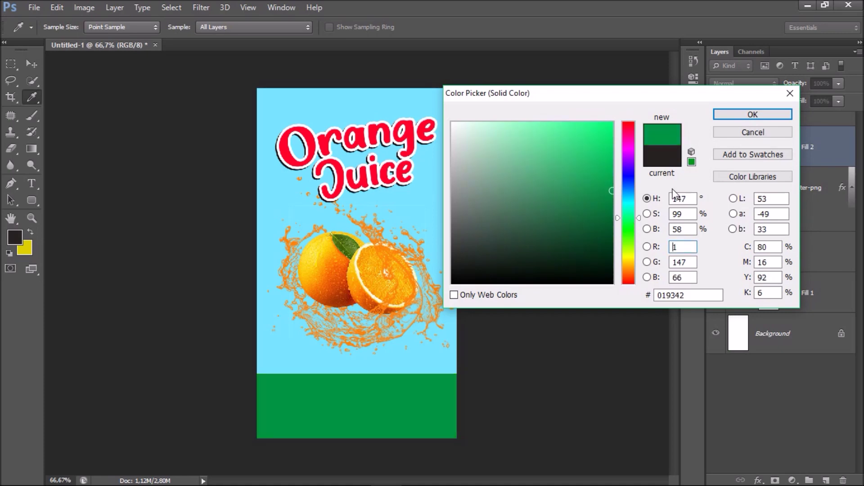
pyautogui.click(729, 115)
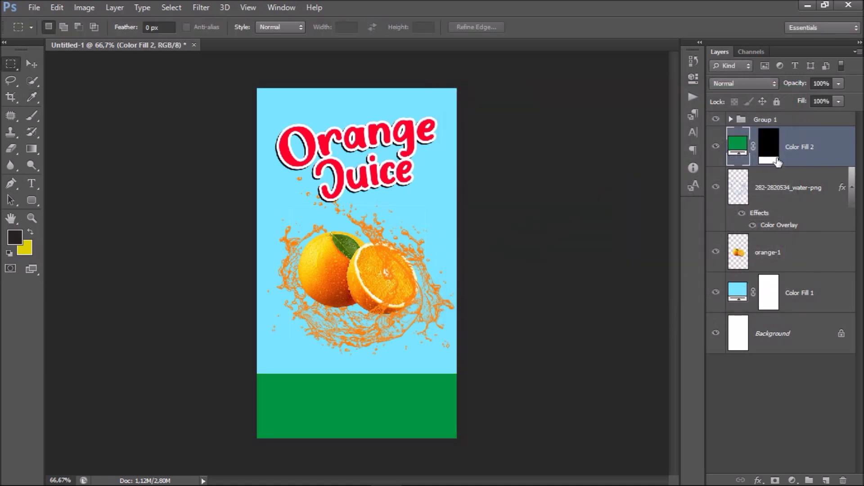
# Convert the green Color Fill 2 layer to a smart object and rasterize it into a plain pixel layer.
pyautogui.rightClick(796, 158)
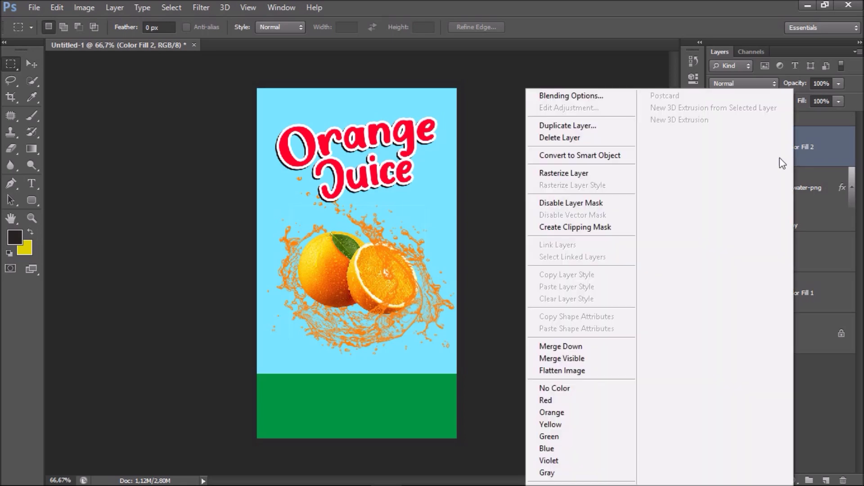
pyautogui.click(592, 176)
pyautogui.rightClick(812, 145)
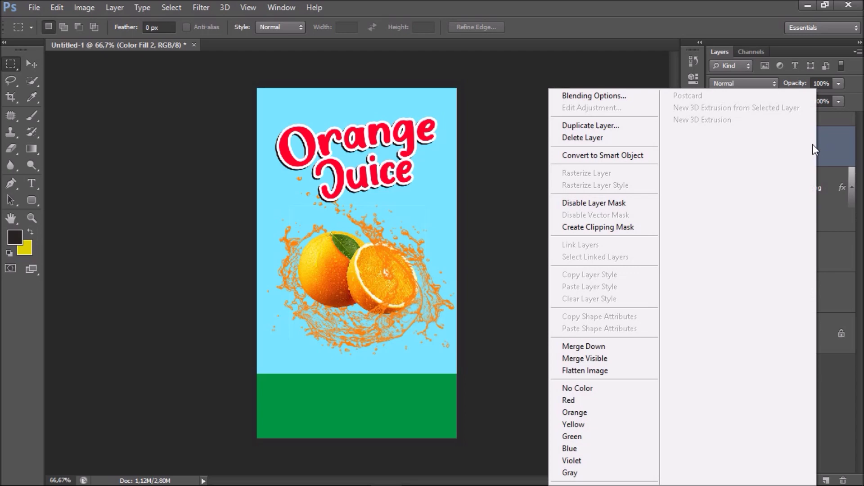
pyautogui.click(643, 156)
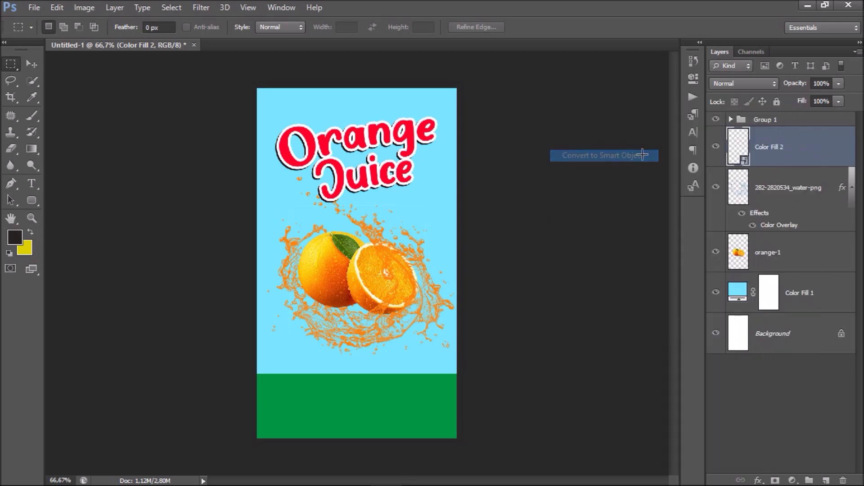
pyautogui.rightClick(790, 154)
pyautogui.click(584, 204)
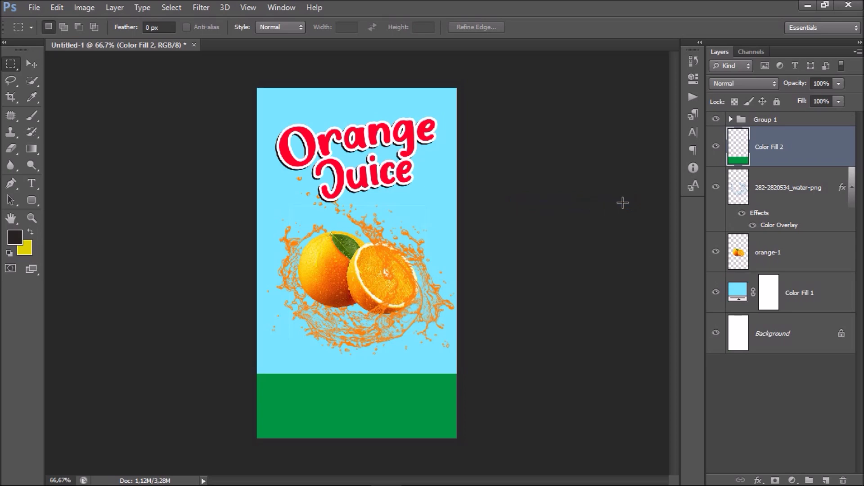
# Warp the green strip's upper edge into a wave that rises on the left half and dips on the right, and apply the transformation.
pyautogui.click(30, 64)
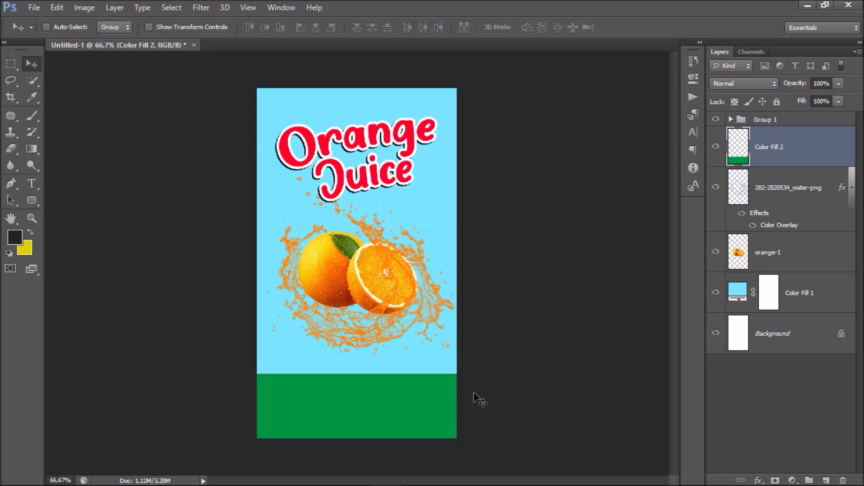
pyautogui.hotkey('ctrl', '+')
pyautogui.moveTo(479, 385); pyautogui.dragTo(497, 241)
pyautogui.hotkey('ctrl', 't')
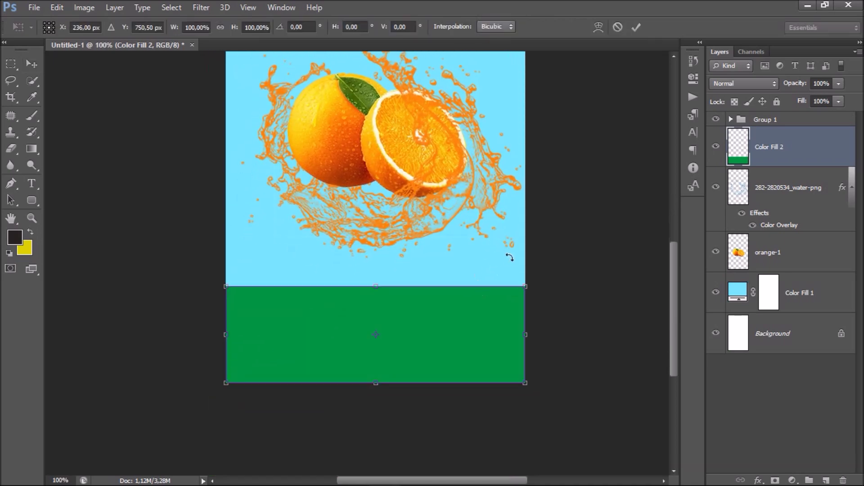
pyautogui.click(599, 27)
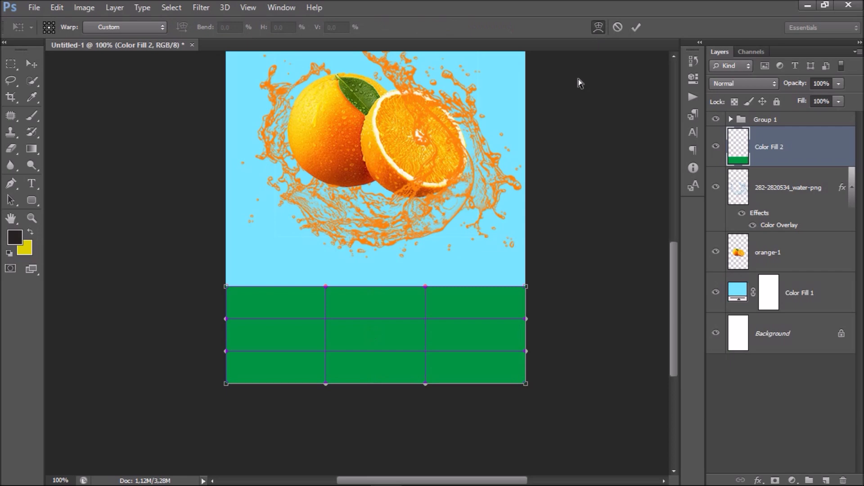
pyautogui.moveTo(425, 287); pyautogui.dragTo(422, 310)
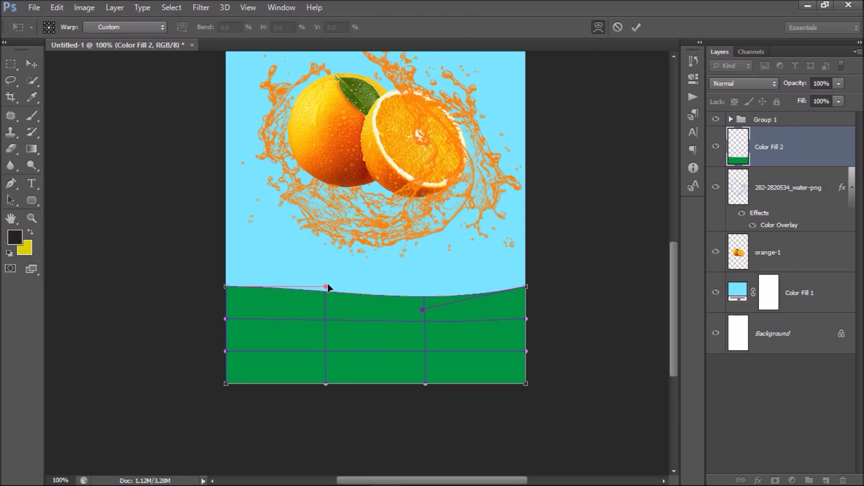
pyautogui.moveTo(327, 288); pyautogui.dragTo(328, 271)
pyautogui.moveTo(421, 311); pyautogui.dragTo(407, 346)
pyautogui.moveTo(331, 272); pyautogui.dragTo(357, 257)
pyautogui.moveTo(407, 347); pyautogui.dragTo(375, 350)
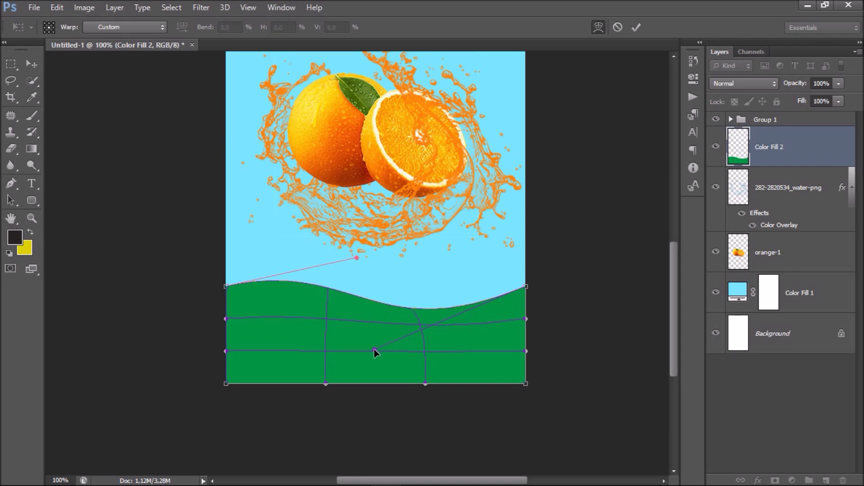
pyautogui.moveTo(375, 350); pyautogui.dragTo(384, 350)
pyautogui.click(636, 27)
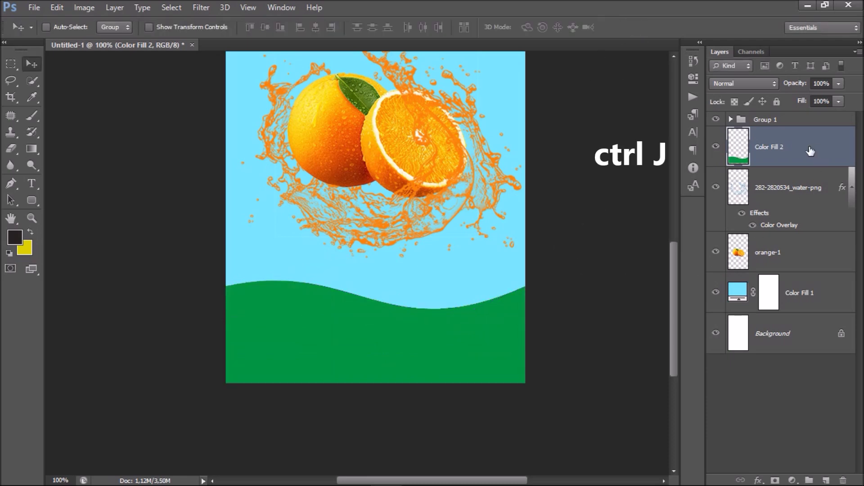
# Duplicate the green wave layer and move the original Color Fill 2 layer slightly upward.
pyautogui.hotkey('ctrl', 'j')
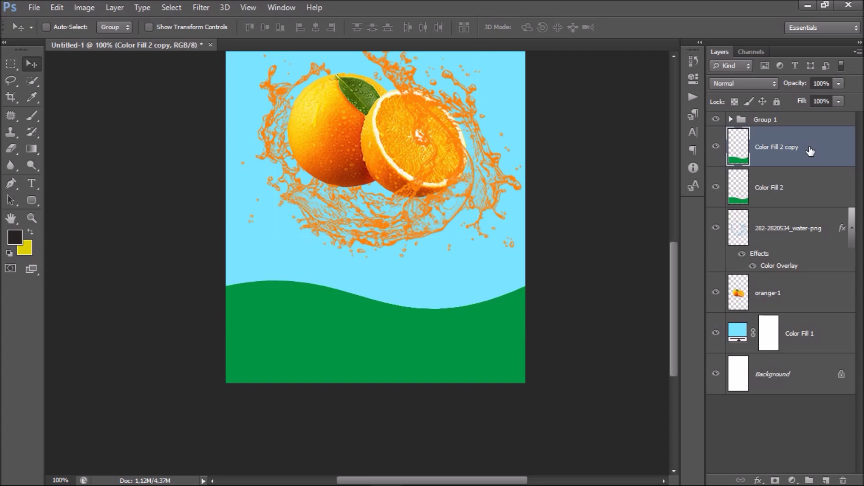
pyautogui.click(792, 199)
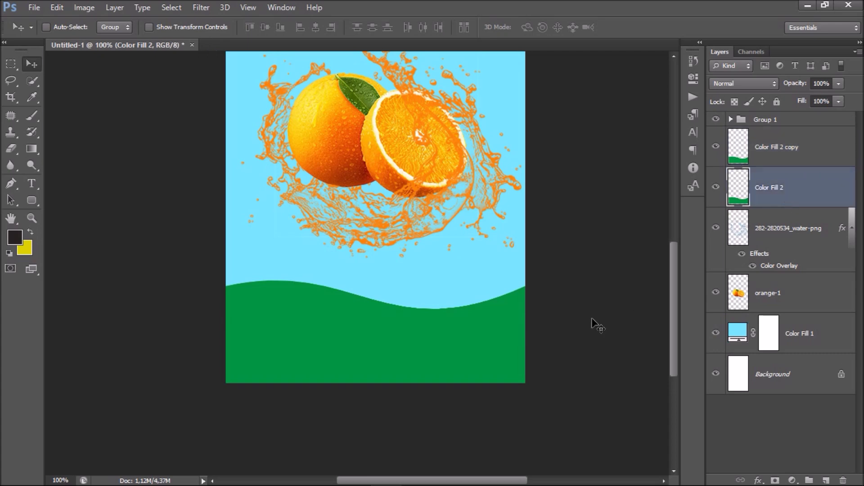
pyautogui.moveTo(462, 334); pyautogui.dragTo(462, 328)
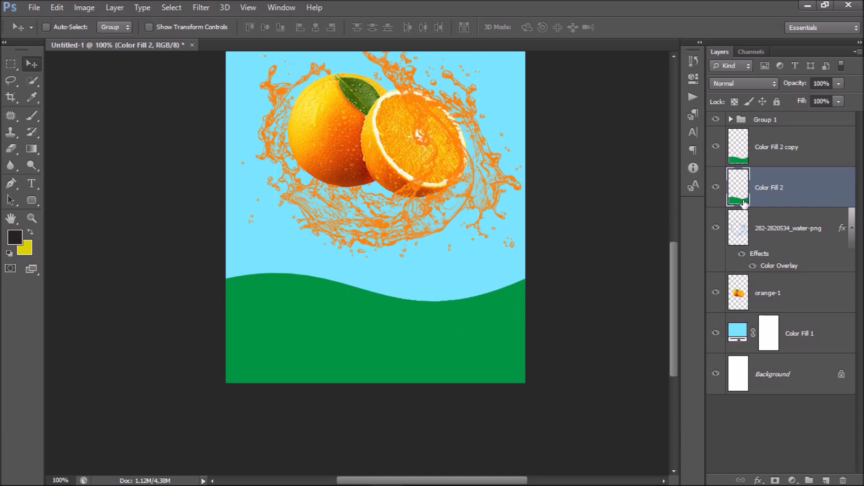
# Apply a Color Overlay effect in near-white fcfcfc to the Color Fill 2 wave layer behind the green wave.
pyautogui.rightClick(768, 203)
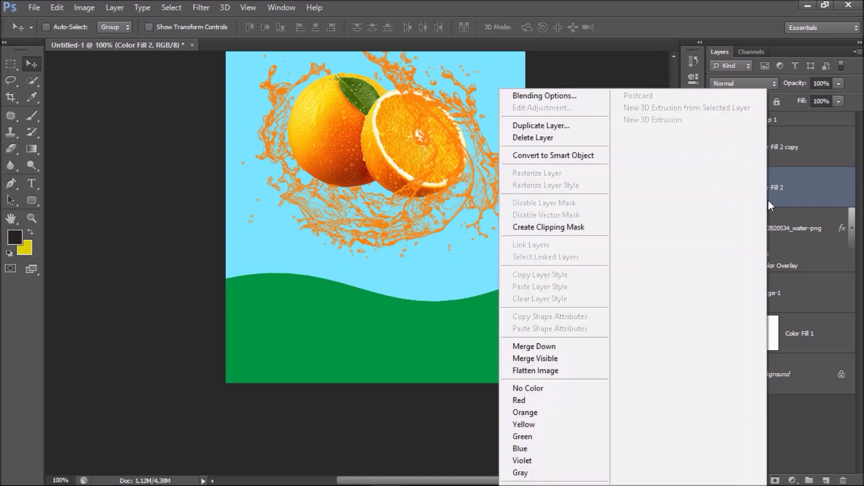
pyautogui.click(570, 96)
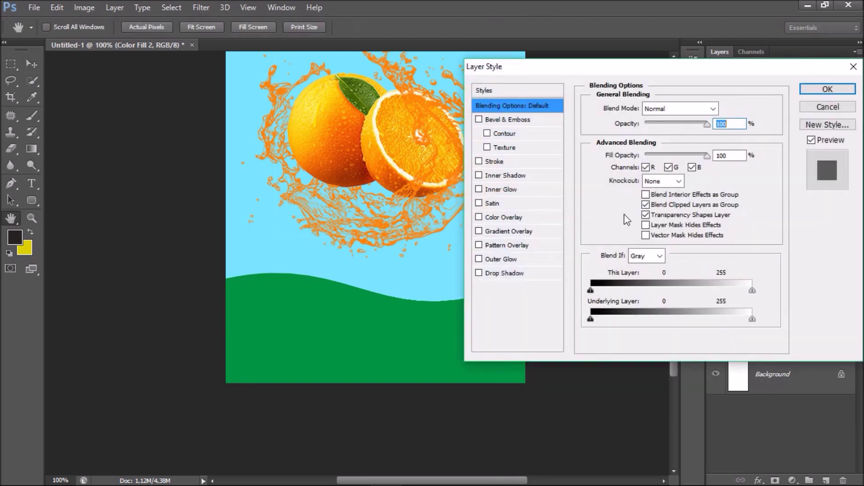
pyautogui.click(512, 216)
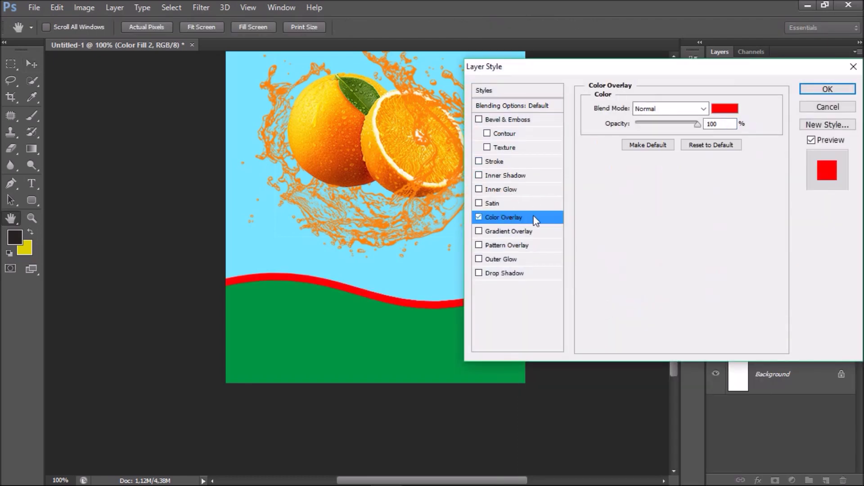
pyautogui.click(721, 109)
pyautogui.moveTo(537, 169); pyautogui.dragTo(453, 126)
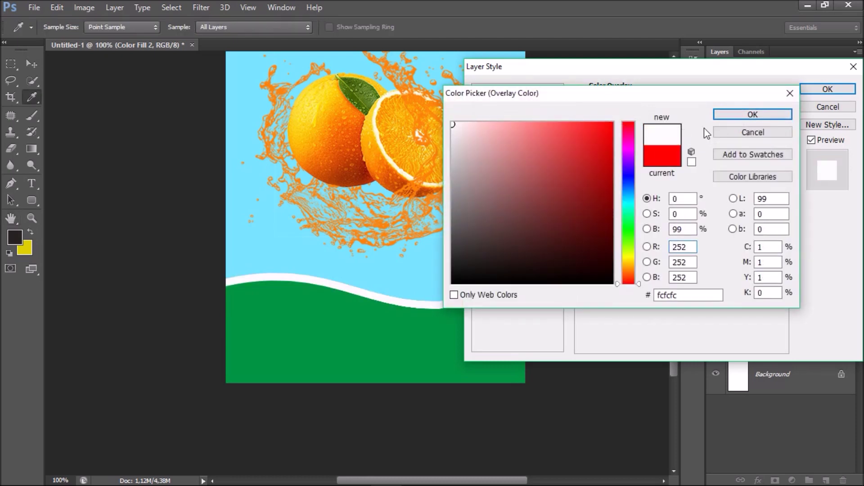
pyautogui.click(751, 114)
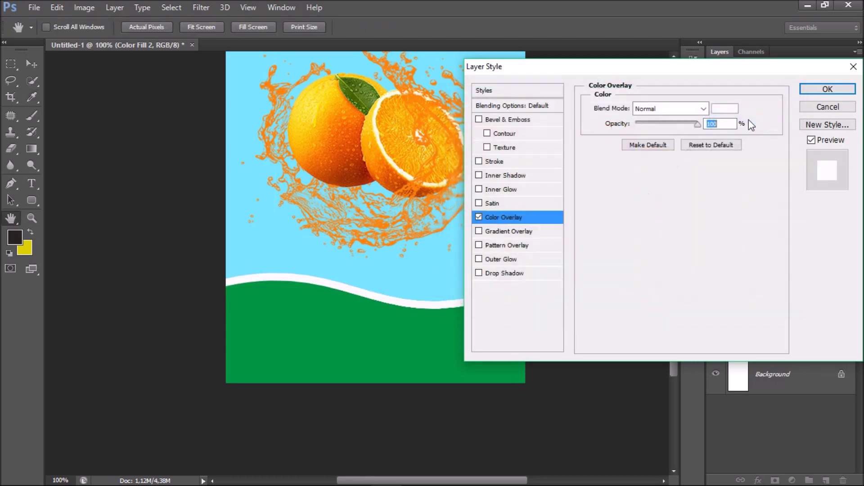
pyautogui.click(828, 90)
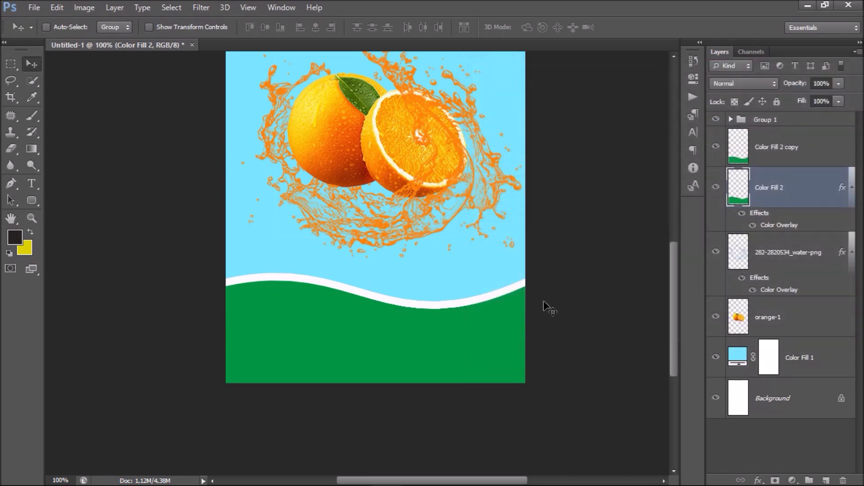
# Warp the white Color Fill 2 wave so its band is thicker over the left crest and thinner along the right dip, and apply the transformation.
pyautogui.hotkey('ctrl', 't')
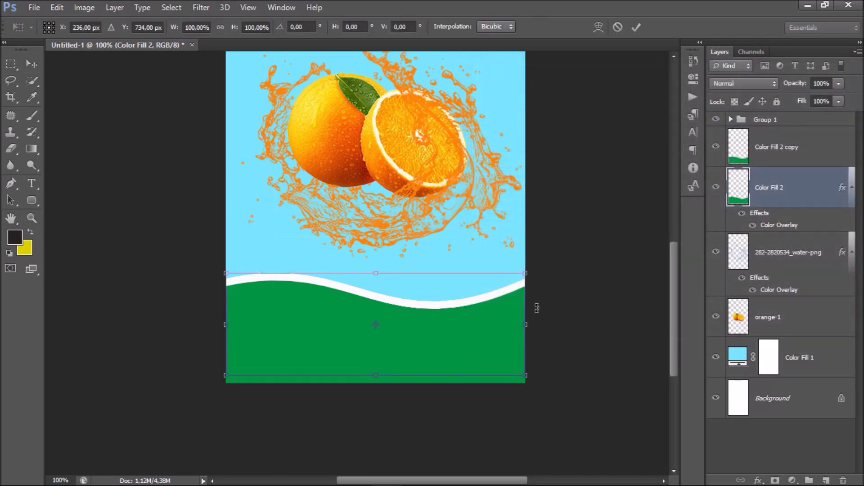
pyautogui.click(599, 27)
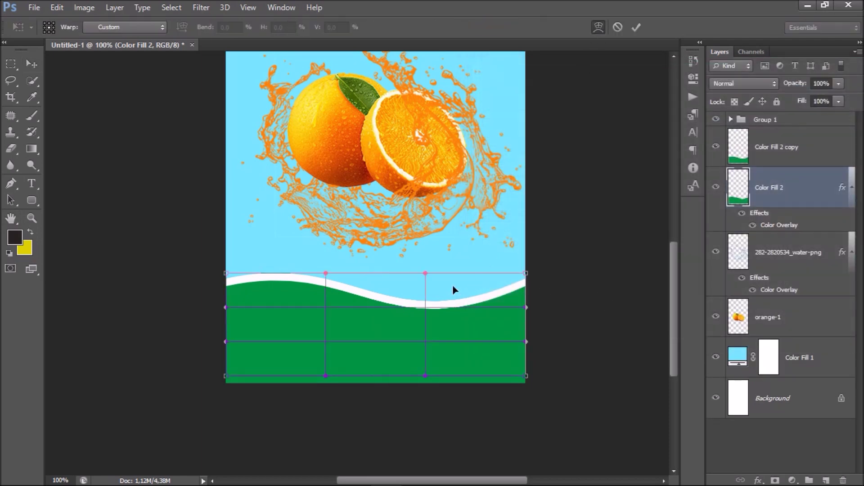
pyautogui.moveTo(425, 275); pyautogui.dragTo(431, 291)
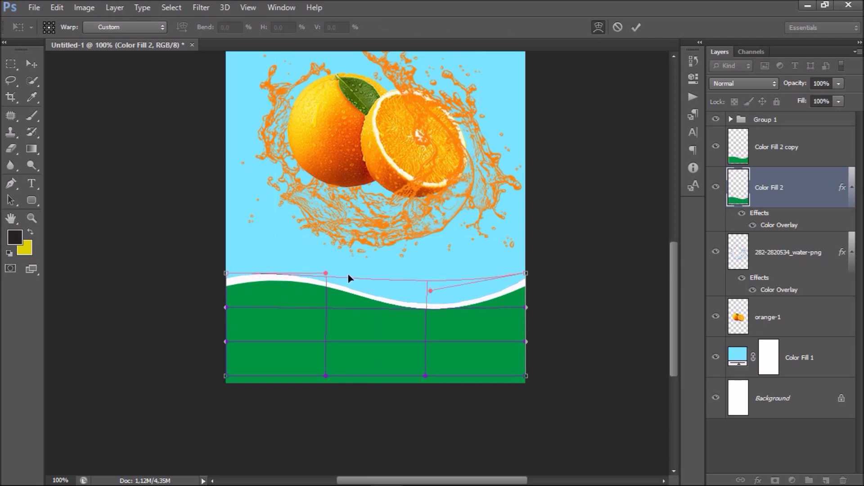
pyautogui.moveTo(326, 275); pyautogui.dragTo(348, 269)
pyautogui.moveTo(431, 291); pyautogui.dragTo(453, 287)
pyautogui.hotkey('ctrl', '+')
pyautogui.moveTo(577, 311); pyautogui.dragTo(447, 295)
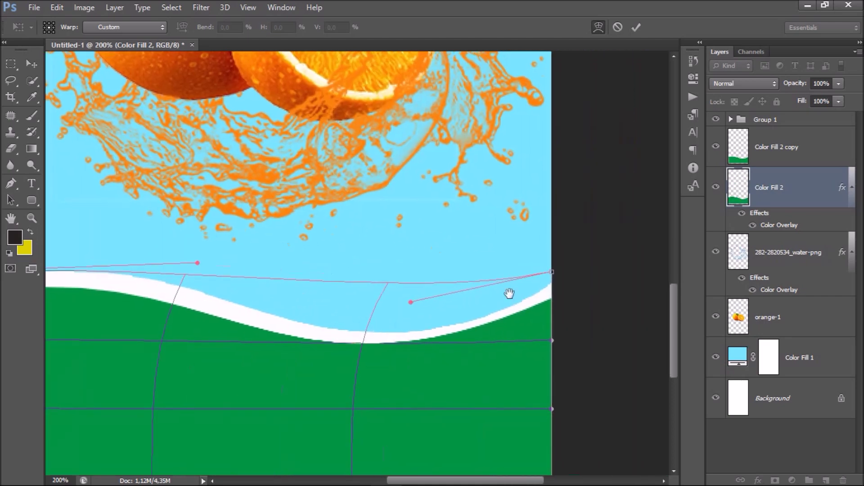
pyautogui.moveTo(552, 272); pyautogui.dragTo(558, 274)
pyautogui.moveTo(411, 302); pyautogui.dragTo(366, 307)
pyautogui.moveTo(270, 326); pyautogui.dragTo(423, 328)
pyautogui.moveTo(358, 270); pyautogui.dragTo(340, 257)
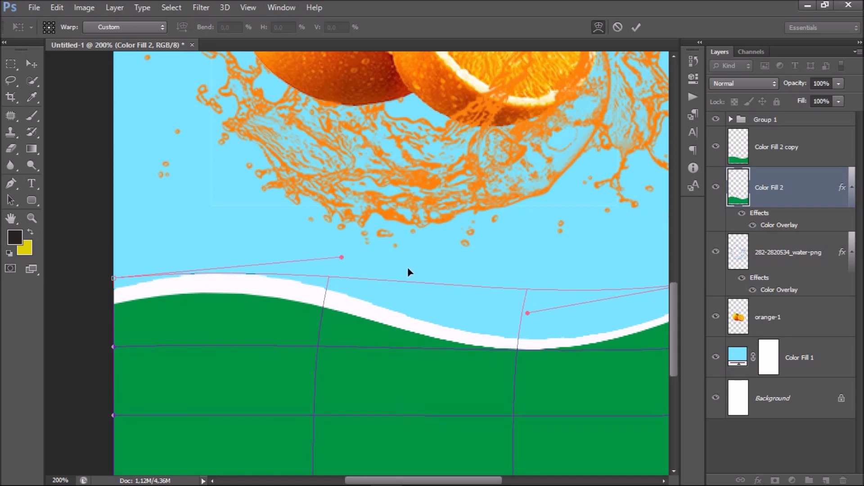
pyautogui.hotkey('ctrl', '-')
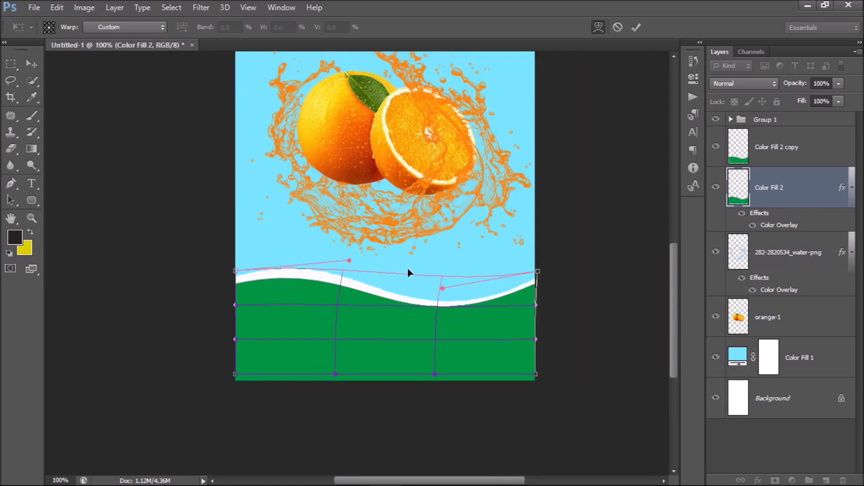
pyautogui.click(637, 26)
pyautogui.hotkey('ctrl', '-')
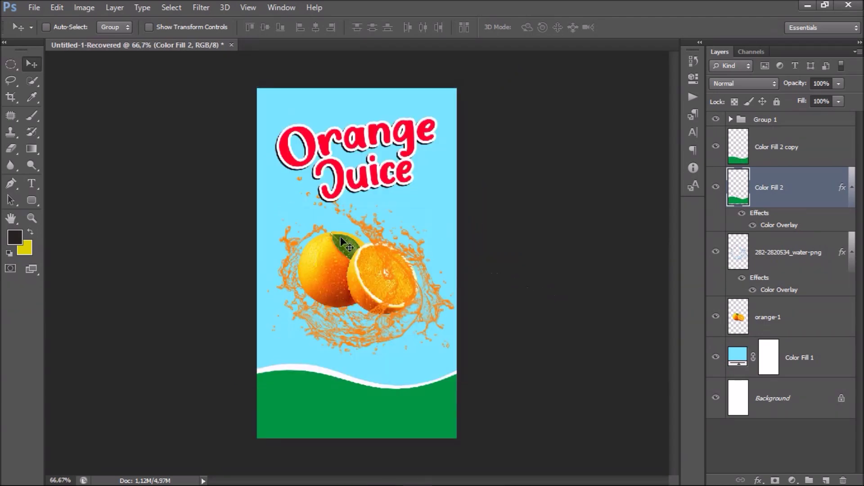
# Add the text "The Real Juice" and place it between the splash and the white wave.
pyautogui.click(31, 184)
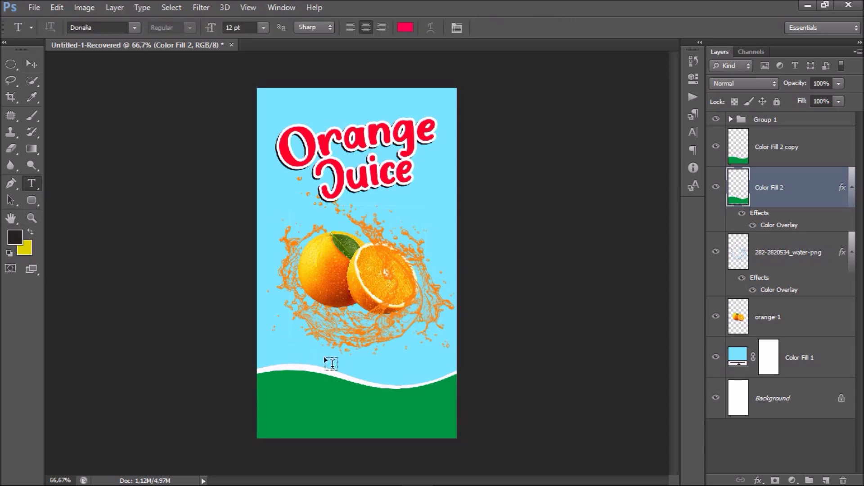
pyautogui.click(315, 353)
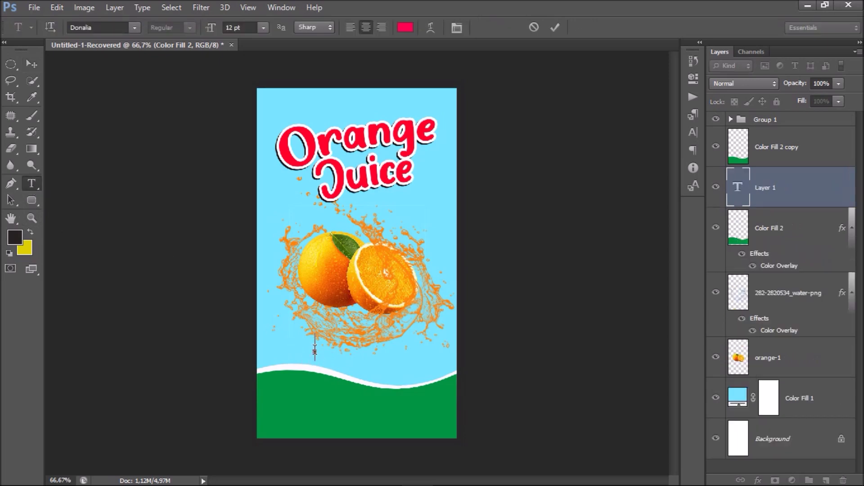
pyautogui.hotkey('ctrl', '+')
pyautogui.write('The Re')
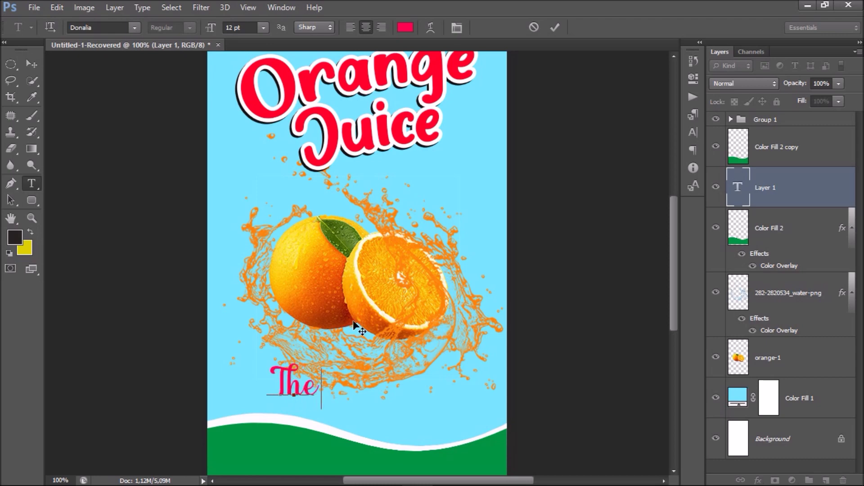
pyautogui.write('al')
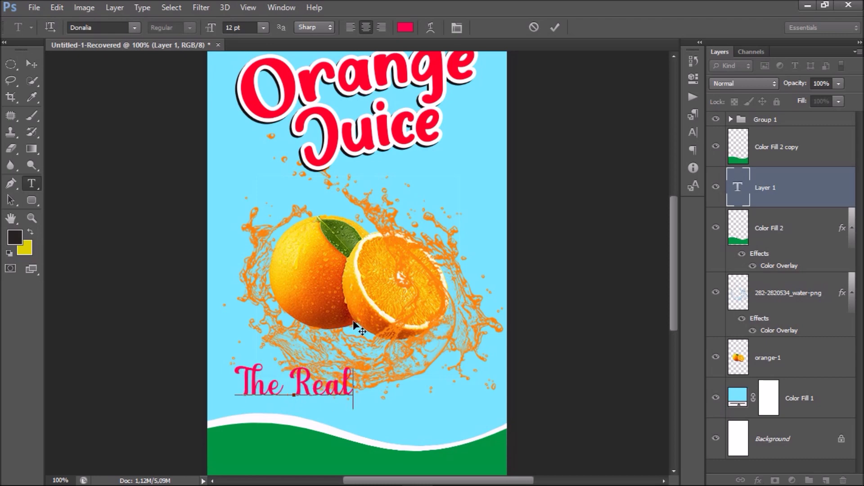
pyautogui.write(' Juice')
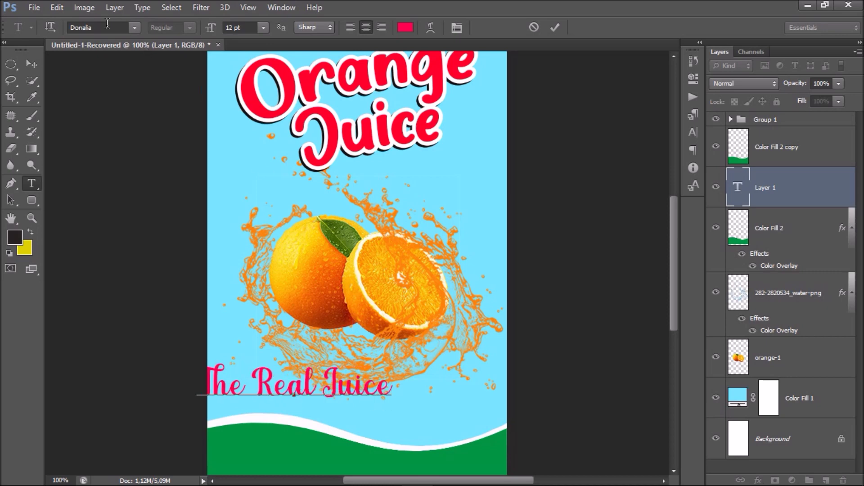
pyautogui.click(32, 64)
pyautogui.moveTo(270, 399); pyautogui.dragTo(322, 414)
# Change the font of the "The Real Juice" text to Fugaz One.
pyautogui.click(693, 132)
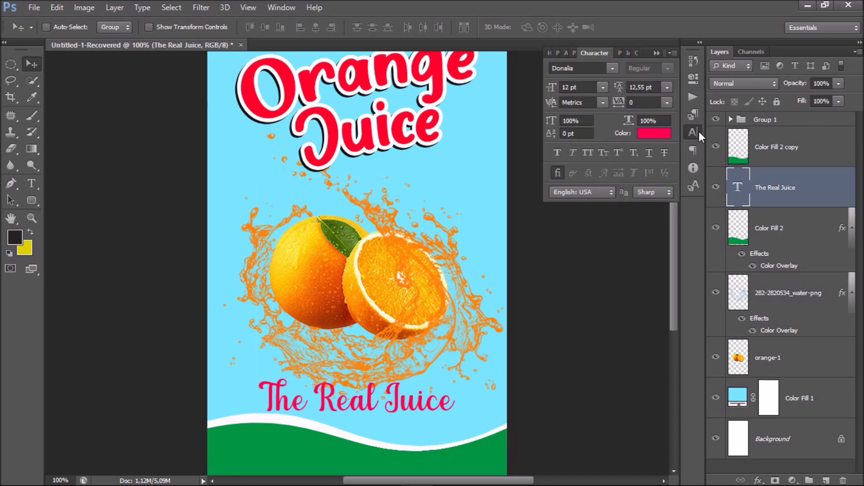
pyautogui.click(613, 68)
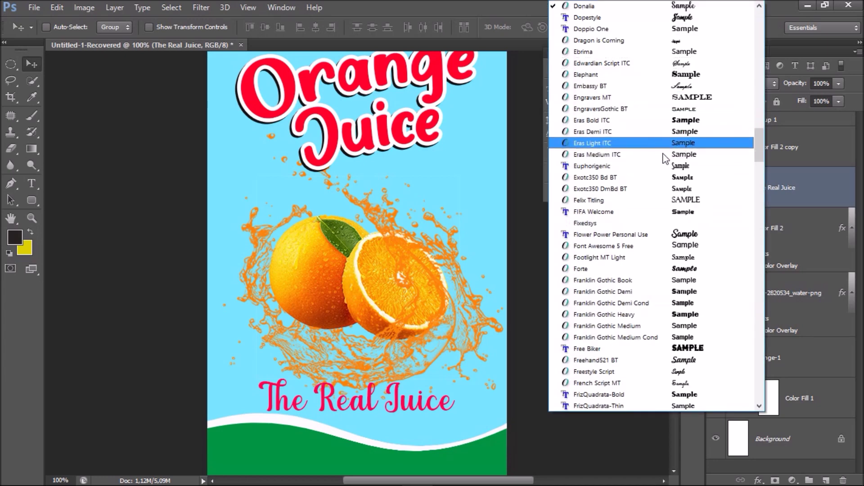
pyautogui.scroll(-3, 672, 275)
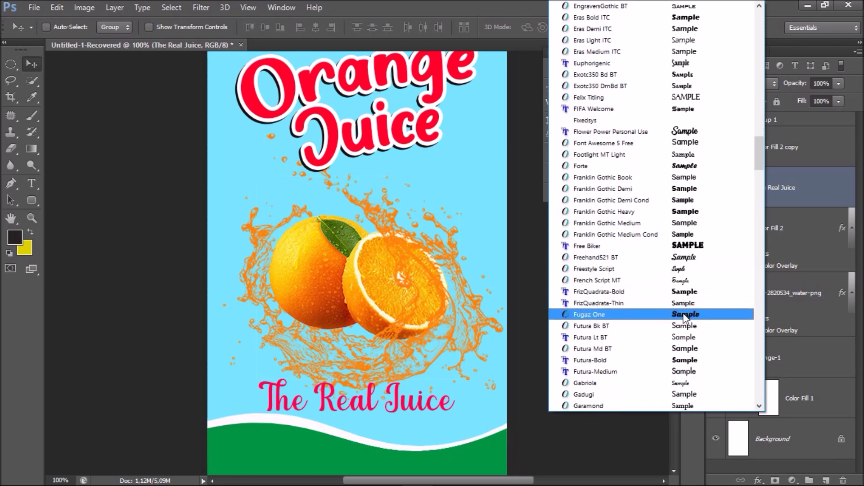
pyautogui.click(683, 315)
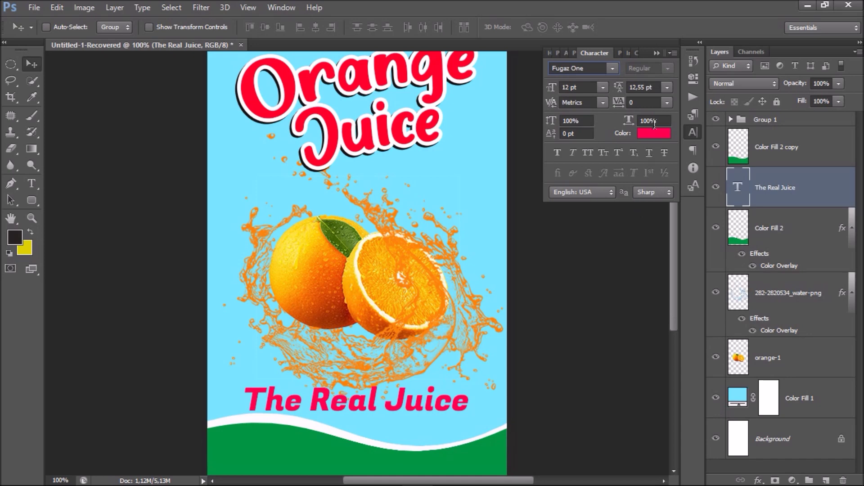
# Set the color of the "The Real Juice" text to near-black 080808.
pyautogui.click(655, 136)
pyautogui.moveTo(486, 233); pyautogui.dragTo(452, 279)
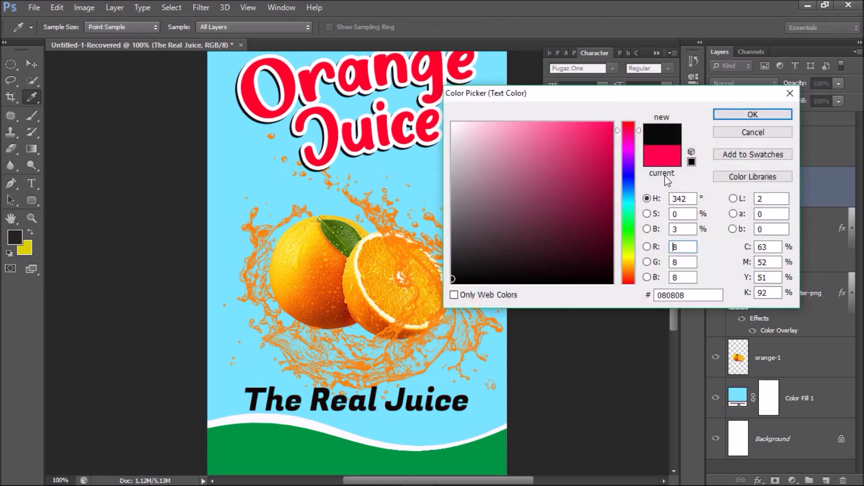
pyautogui.click(747, 115)
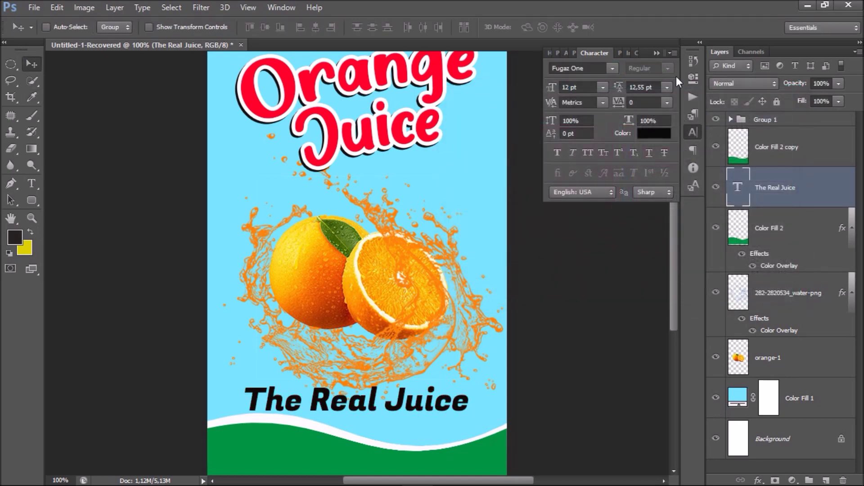
pyautogui.click(657, 53)
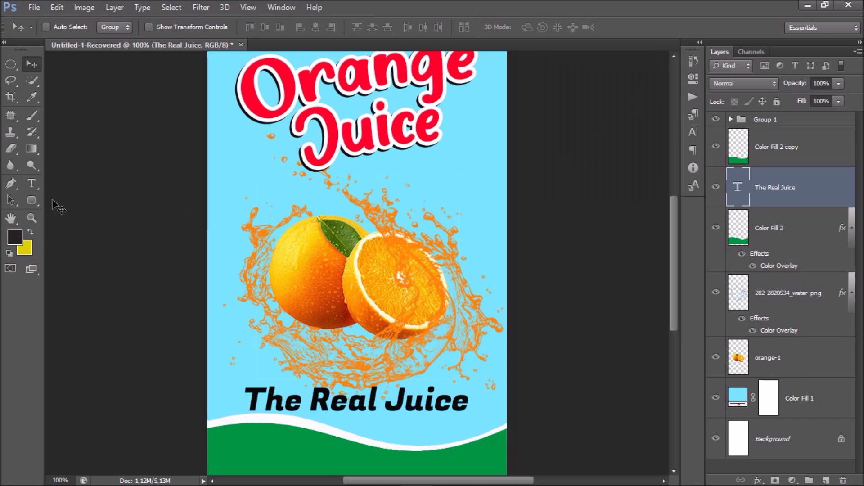
# Warp the "The Real Juice" text with the horizontal Flag style and a bend of -35%.
pyautogui.click(36, 179)
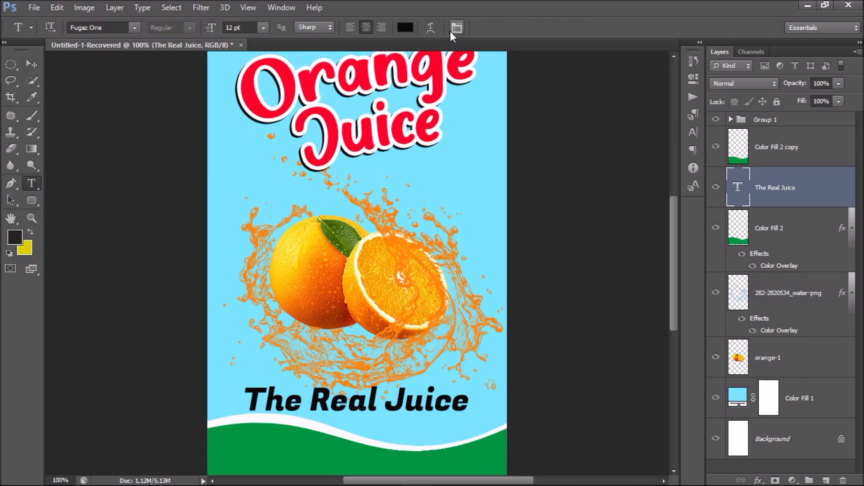
pyautogui.click(431, 25)
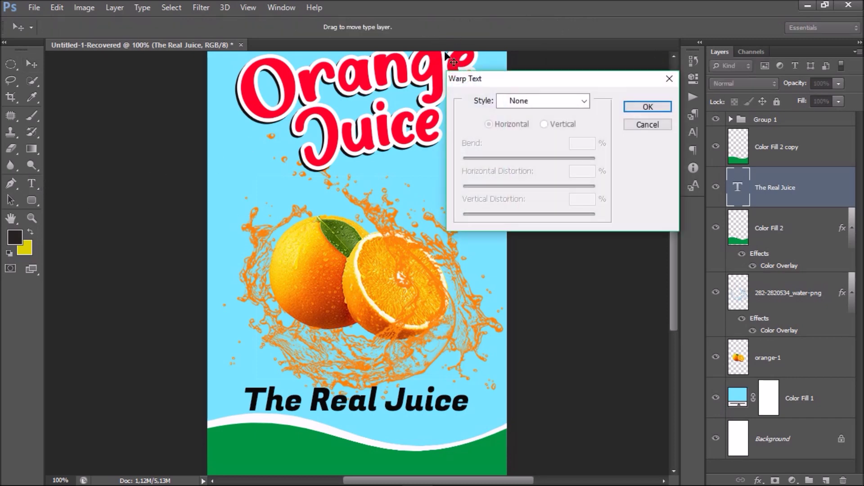
pyautogui.click(522, 102)
pyautogui.click(546, 249)
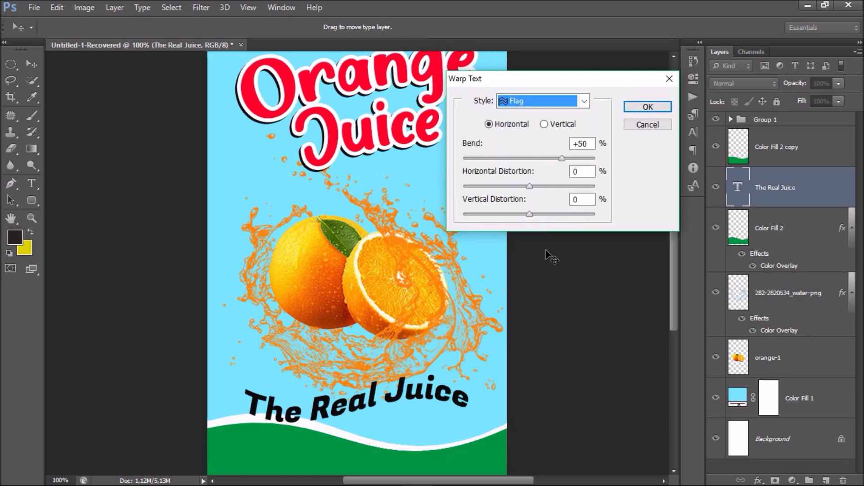
pyautogui.moveTo(557, 157); pyautogui.dragTo(509, 157)
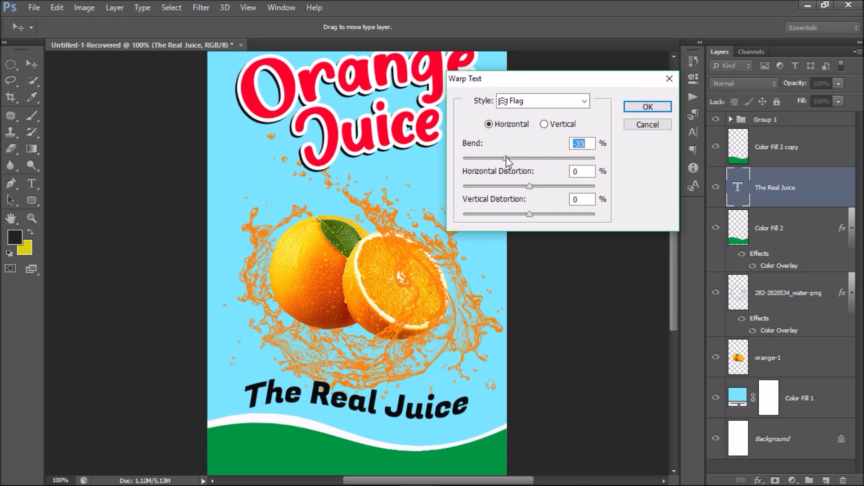
pyautogui.click(661, 107)
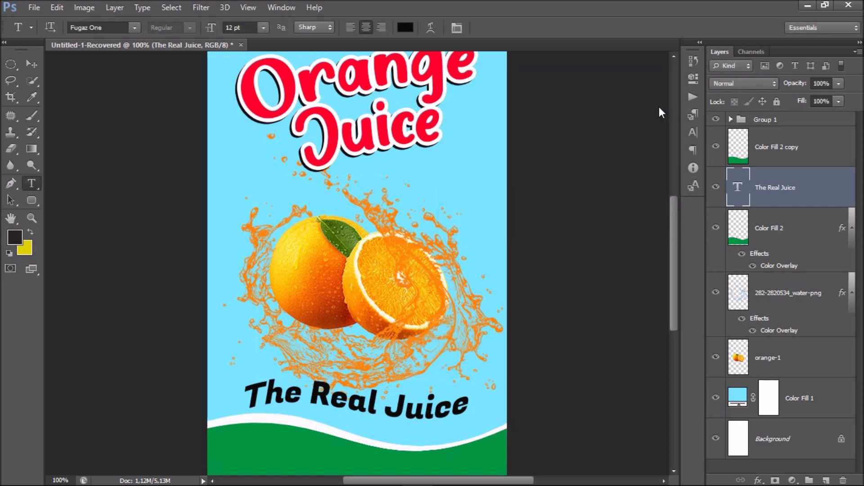
# Move the warped "The Real Juice" text slightly to the right above the wave.
pyautogui.click(27, 62)
pyautogui.hotkey('ctrl', '+')
pyautogui.moveTo(465, 370); pyautogui.dragTo(498, 150)
pyautogui.moveTo(521, 321); pyautogui.dragTo(531, 319)
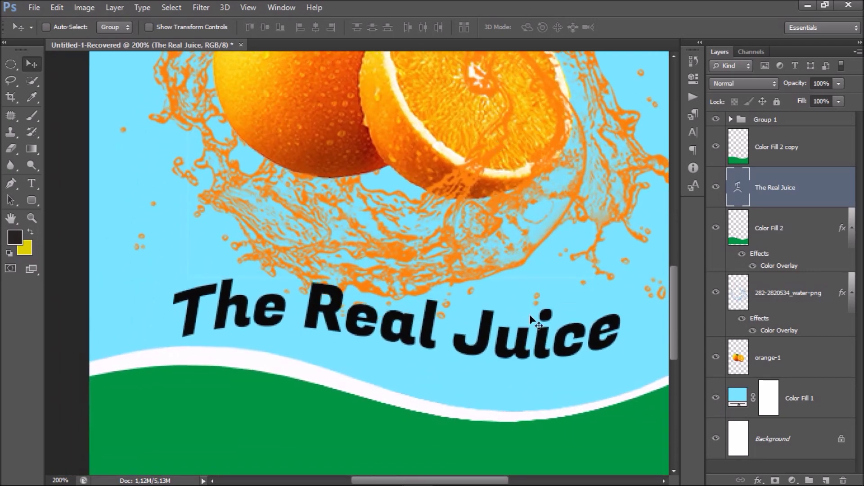
# Rotate the "The Real Juice" text about 5.49° clockwise, nudge it down and left to follow the wave, and apply the transformation.
pyautogui.hotkey('ctrl', 't')
pyautogui.moveTo(626, 217); pyautogui.dragTo(643, 241)
pyautogui.hotkey('ctrl', '-')
pyautogui.press('Down')
pyautogui.press('Down')
pyautogui.press('Down')
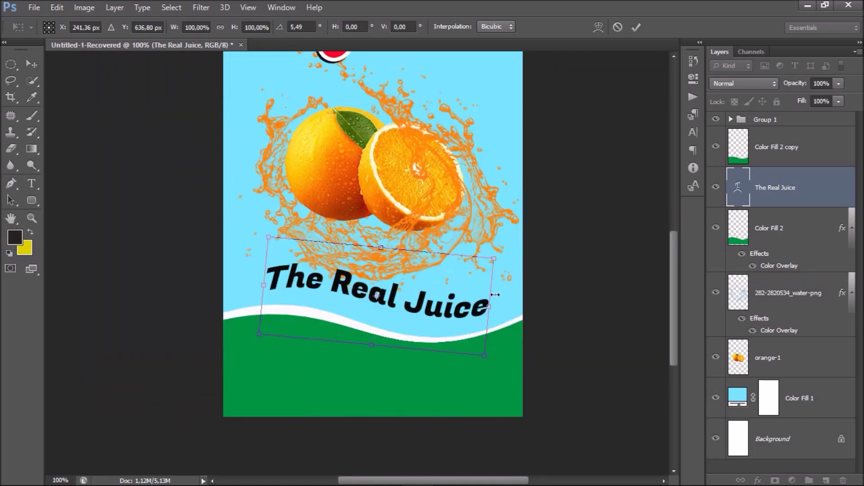
pyautogui.press('Down')
pyautogui.press('Down')
pyautogui.press('Left')
pyautogui.press('Left')
pyautogui.press('Left')
pyautogui.press('Left')
pyautogui.press('Left')
pyautogui.press('Down')
pyautogui.press('Down')
pyautogui.press('Down')
pyautogui.press('Down')
pyautogui.press('Down')
pyautogui.press('Left')
pyautogui.press('Left')
pyautogui.press('Down')
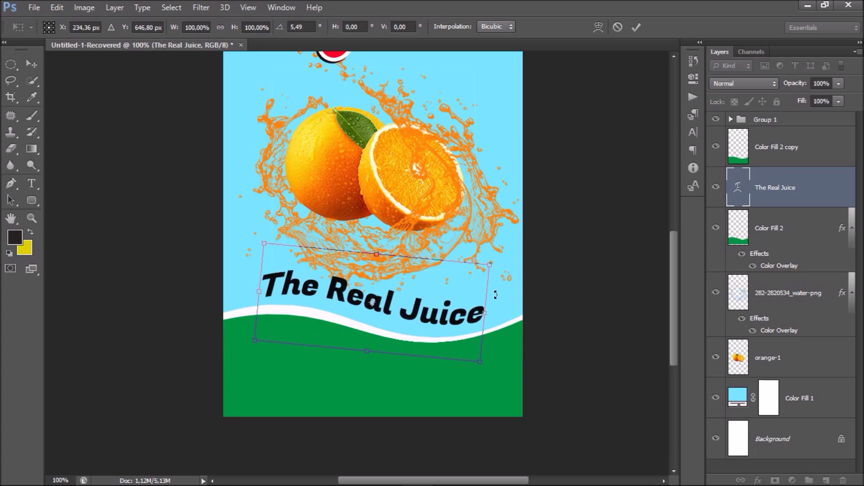
pyautogui.press('Return')
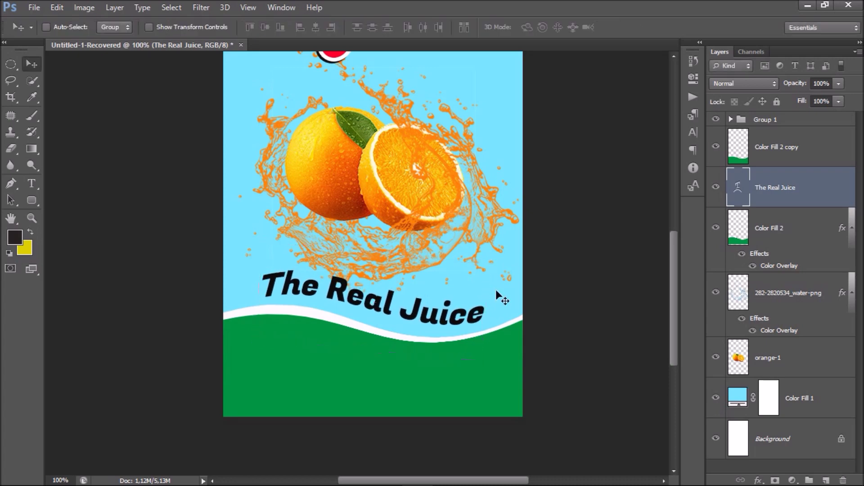
pyautogui.hotkey('ctrl', '-')
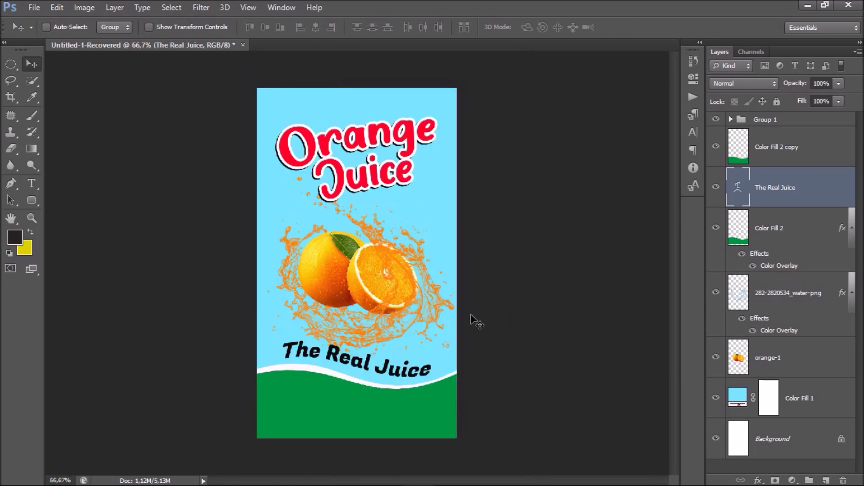
# Add a three-line text reading "100 %", "fresh", "oreange" over the left part of the green wave.
pyautogui.click(33, 184)
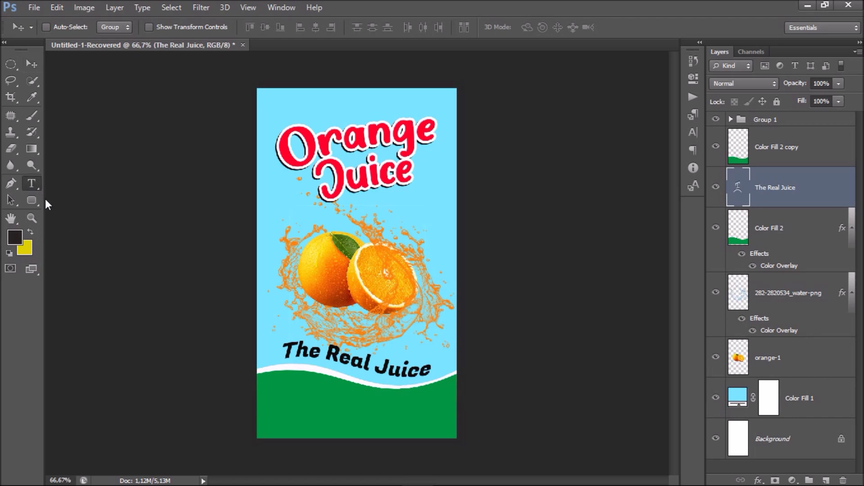
pyautogui.click(275, 389)
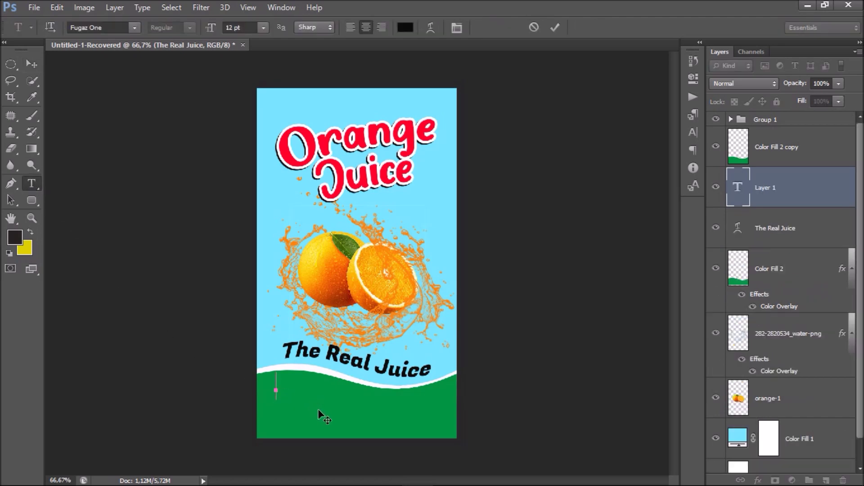
pyautogui.write('100 m')
pyautogui.press('Return')
pyautogui.write('Nae')
pyautogui.press('Return')
pyautogui.write('Frunges')
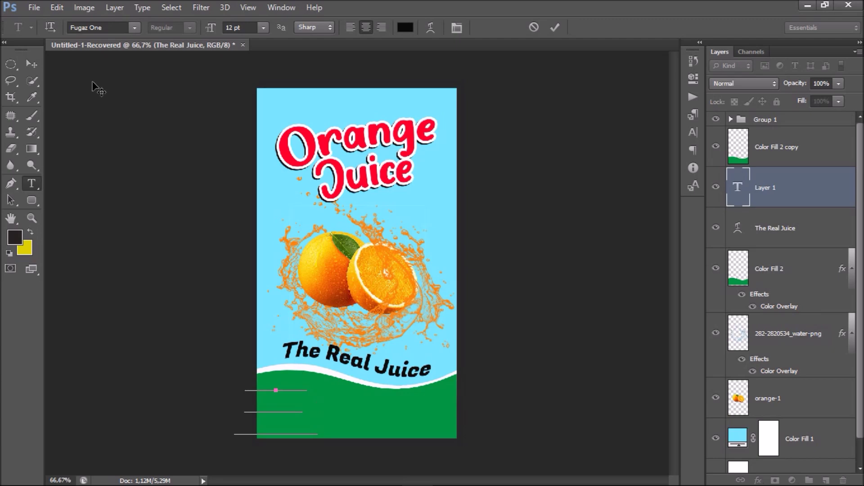
# Bring the new text layer above the Color Fill 2 copy layer and shift the text to the right within the label.
pyautogui.click(31, 62)
pyautogui.moveTo(793, 195); pyautogui.dragTo(810, 135)
pyautogui.moveTo(289, 407); pyautogui.dragTo(310, 403)
# Scale the three-line text down to about 7.9 pt and place it inside the green area, below the wave's left crest.
pyautogui.hotkey('ctrl', 't')
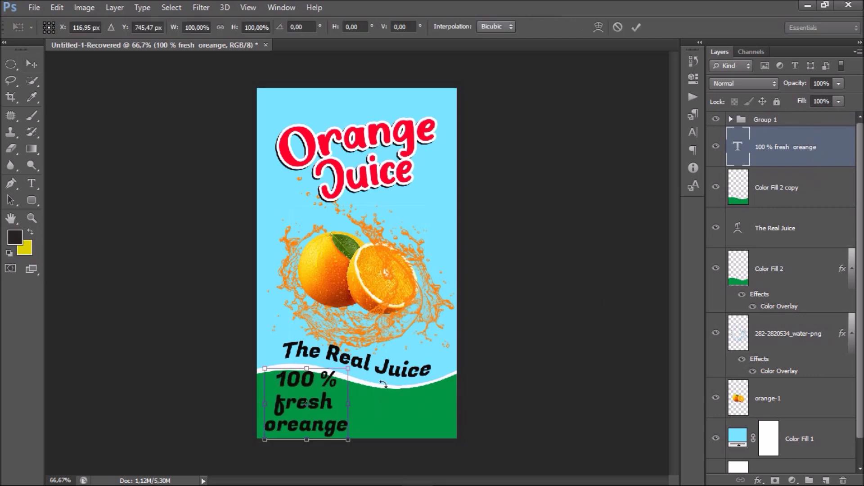
pyautogui.moveTo(347, 366); pyautogui.dragTo(362, 290)
pyautogui.press('Return')
pyautogui.hotkey('ctrl', '+')
pyautogui.hotkey('ctrl', '+')
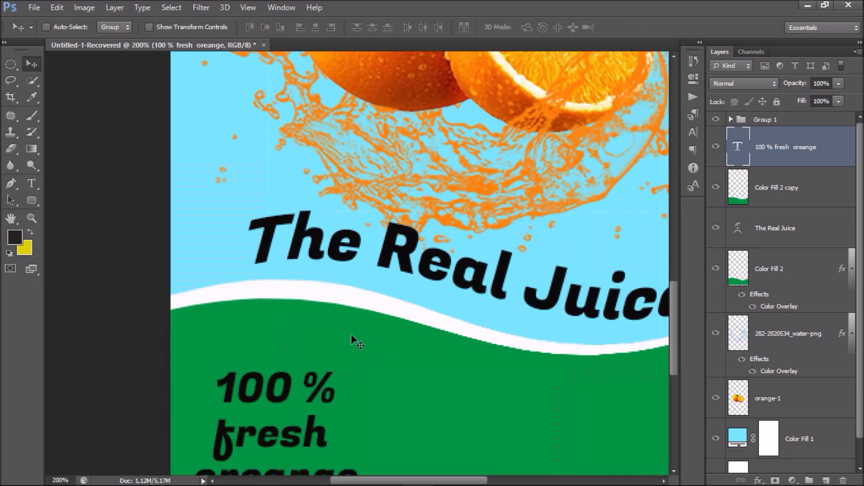
pyautogui.moveTo(340, 345); pyautogui.dragTo(352, 299)
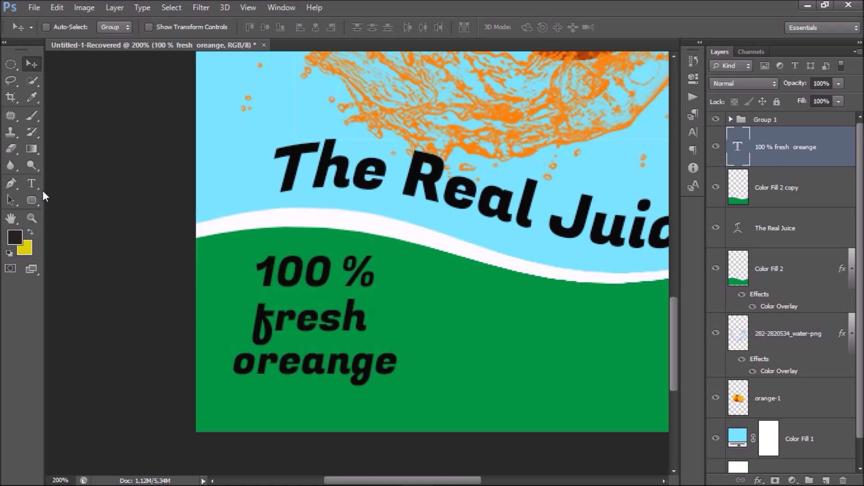
# Correct the spelling of the text's third line to "orange".
pyautogui.click(31, 182)
pyautogui.click(309, 363)
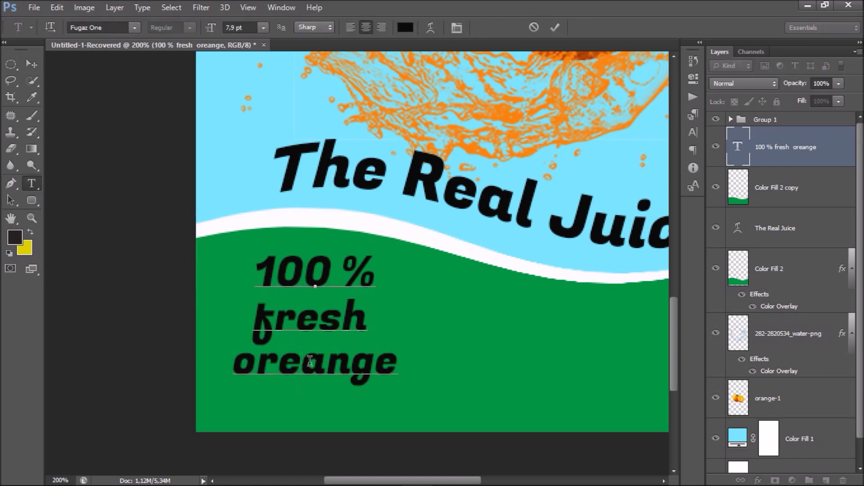
pyautogui.press('BackSpace')
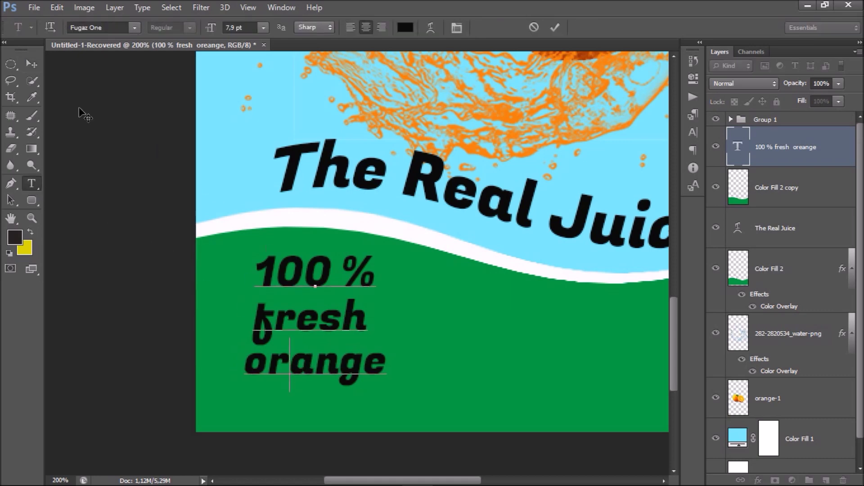
pyautogui.click(34, 66)
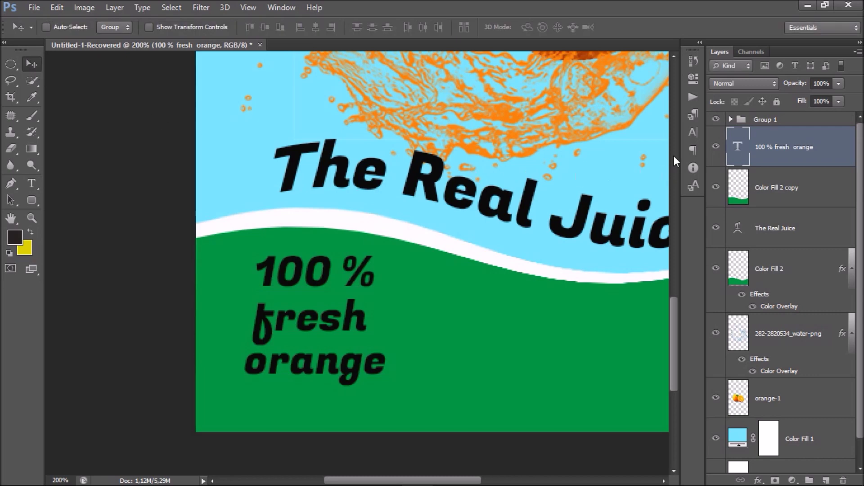
# Set the color of the "100 % fresh orange" text to near-white fefefe.
pyautogui.click(686, 135)
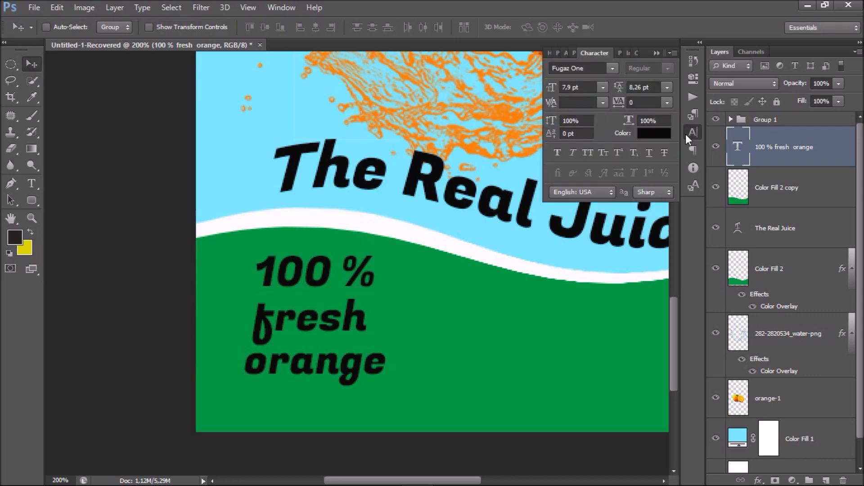
pyautogui.click(660, 135)
pyautogui.click(453, 125)
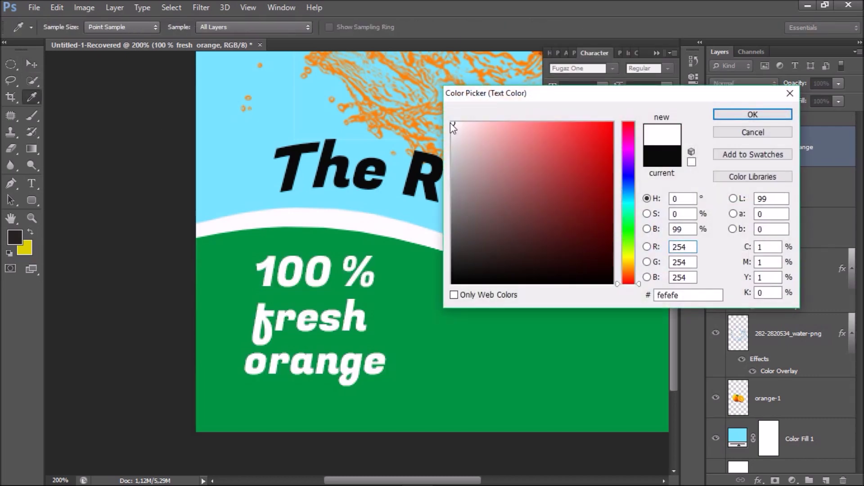
pyautogui.click(751, 115)
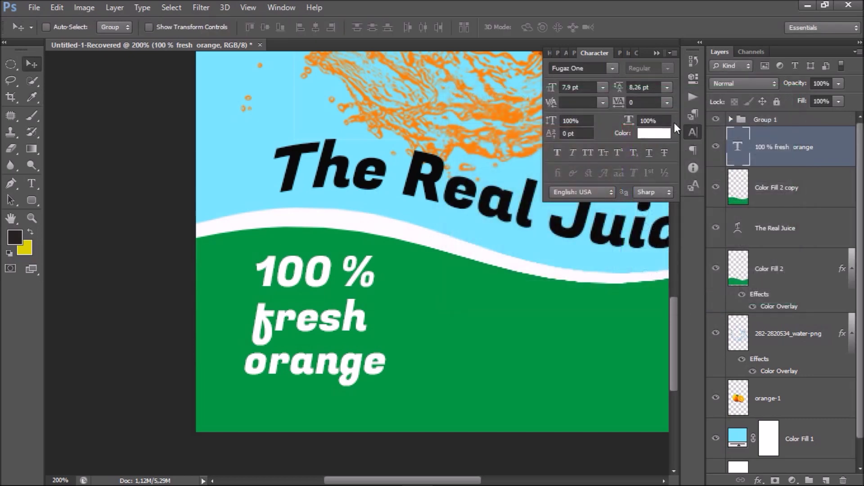
# Set the "100 % fresh orange" text in Futura-Bold with all caps and faux italic, and nudge it slightly down and right.
pyautogui.click(612, 68)
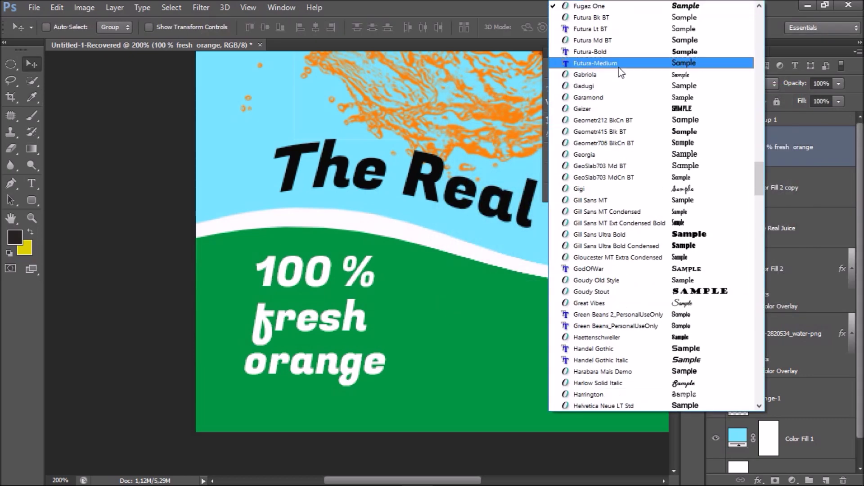
pyautogui.scroll(2, 670, 151)
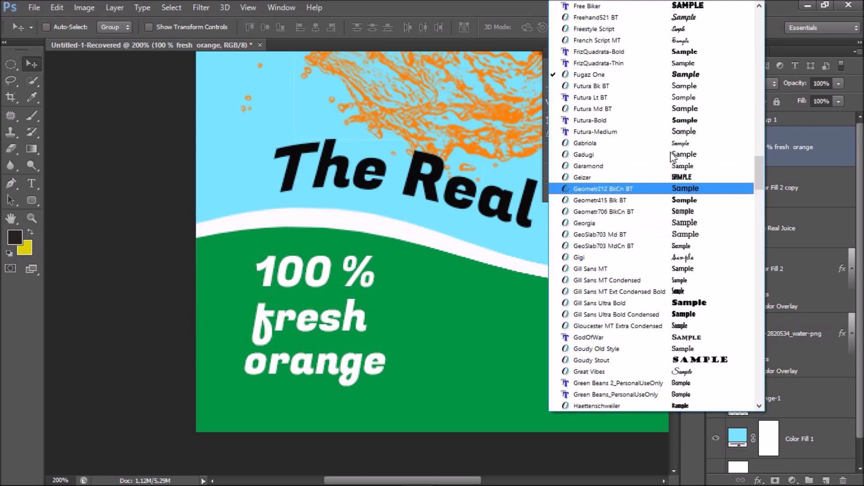
pyautogui.click(686, 120)
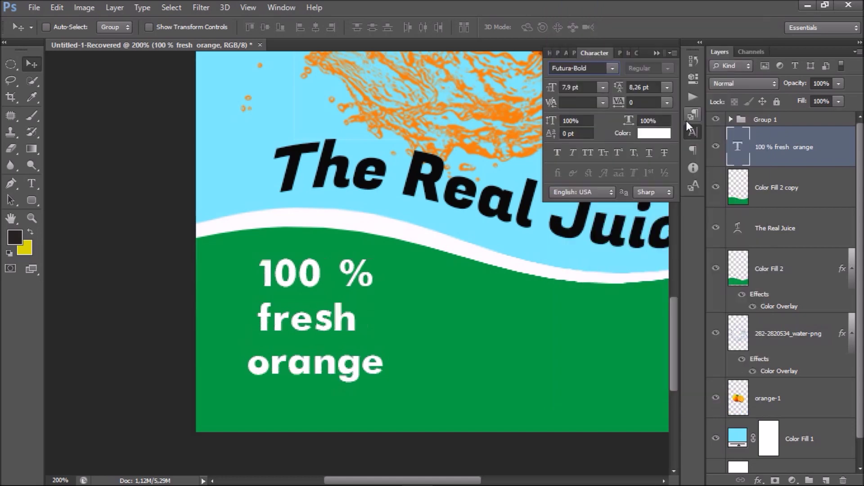
pyautogui.click(587, 153)
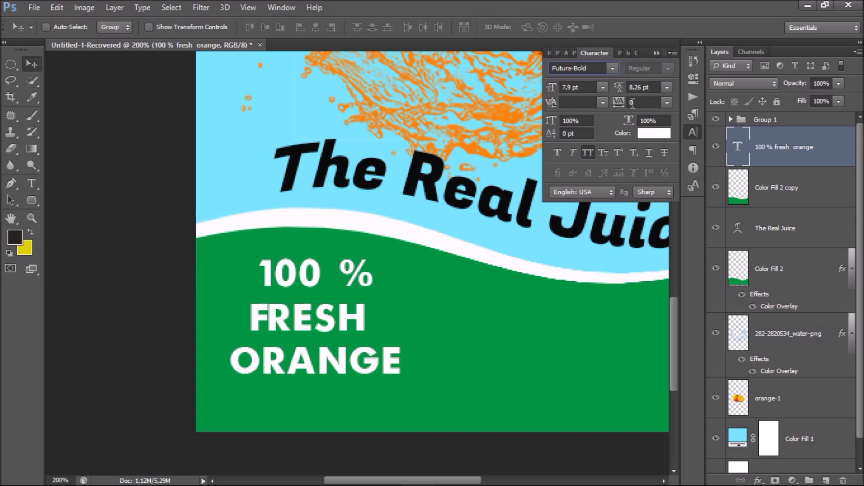
pyautogui.click(576, 151)
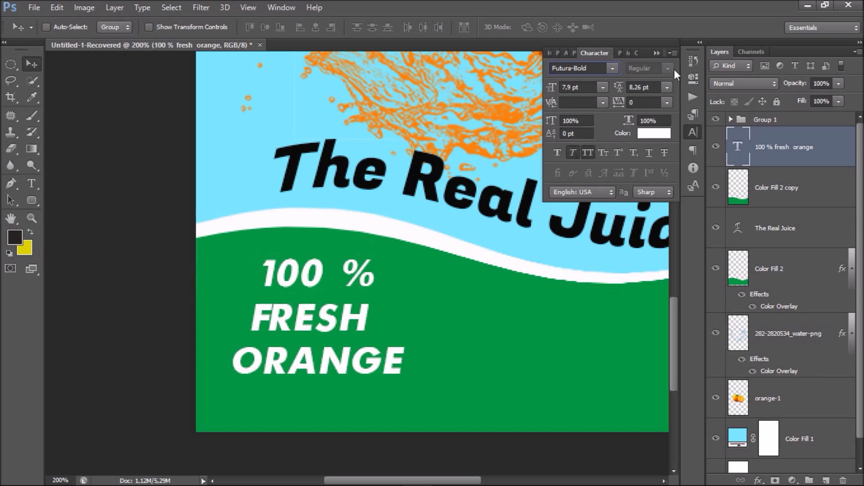
pyautogui.click(657, 52)
pyautogui.moveTo(337, 301); pyautogui.dragTo(342, 307)
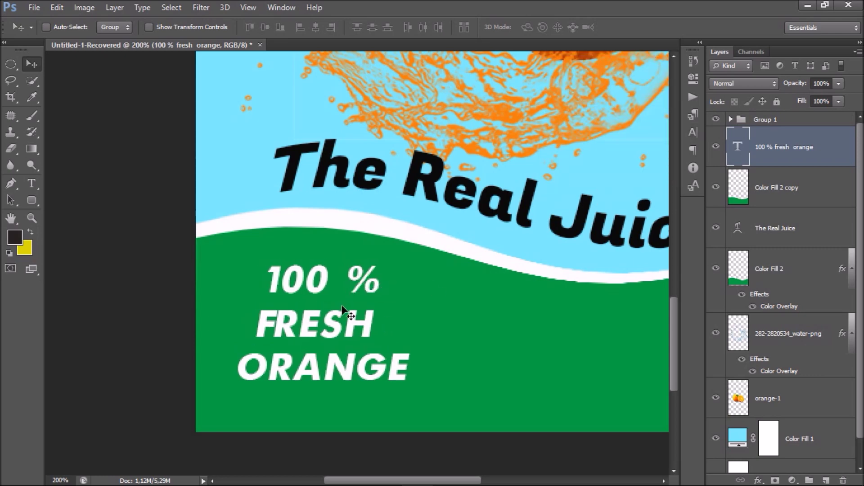
# Fit the whole label in view and flatten the image into a single layer.
pyautogui.hotkey('ctrl', '0')
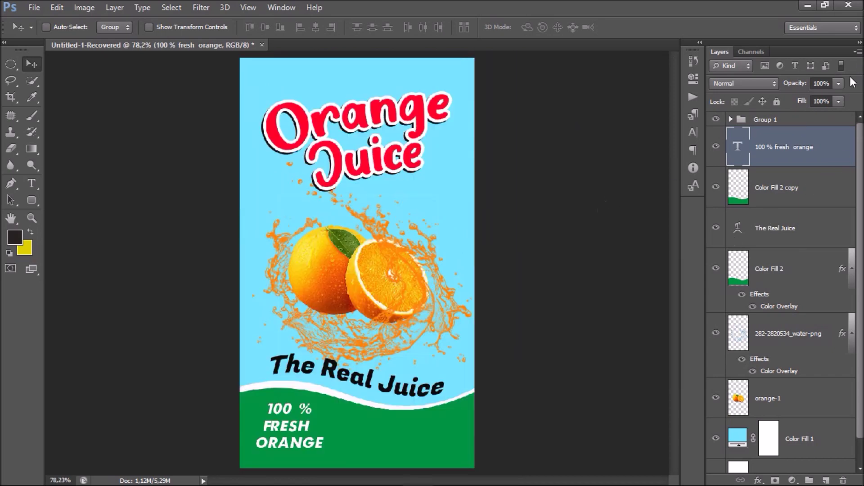
pyautogui.click(857, 52)
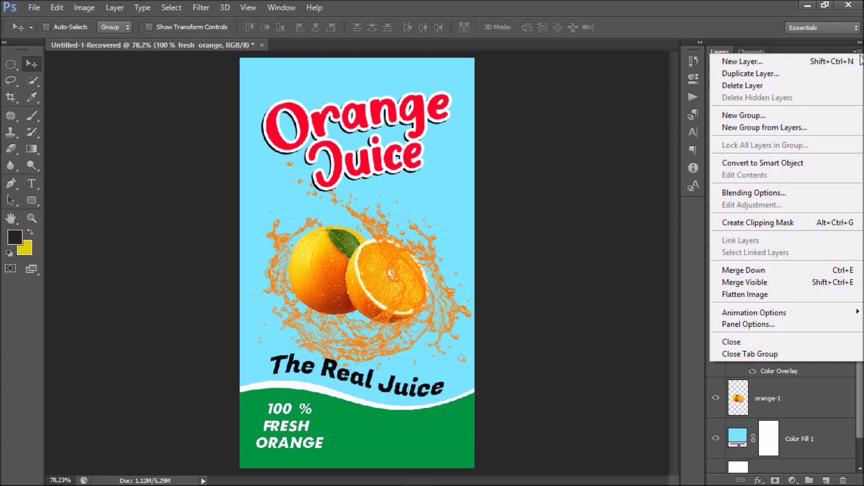
pyautogui.click(805, 297)
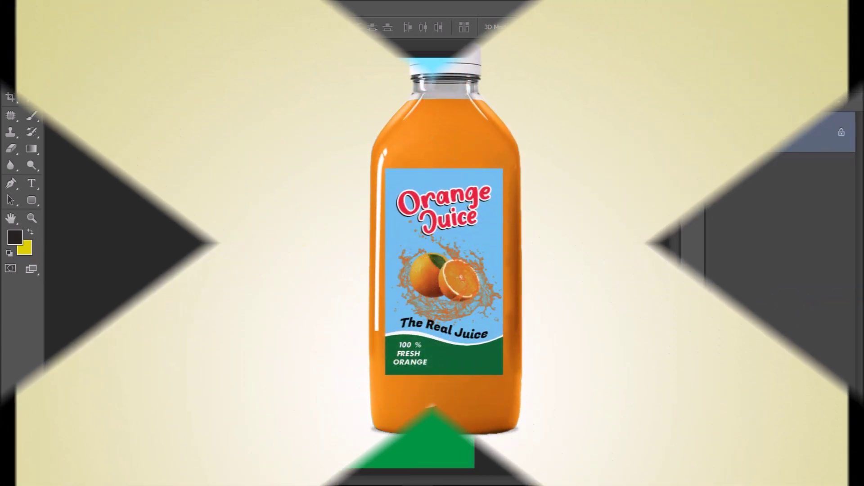